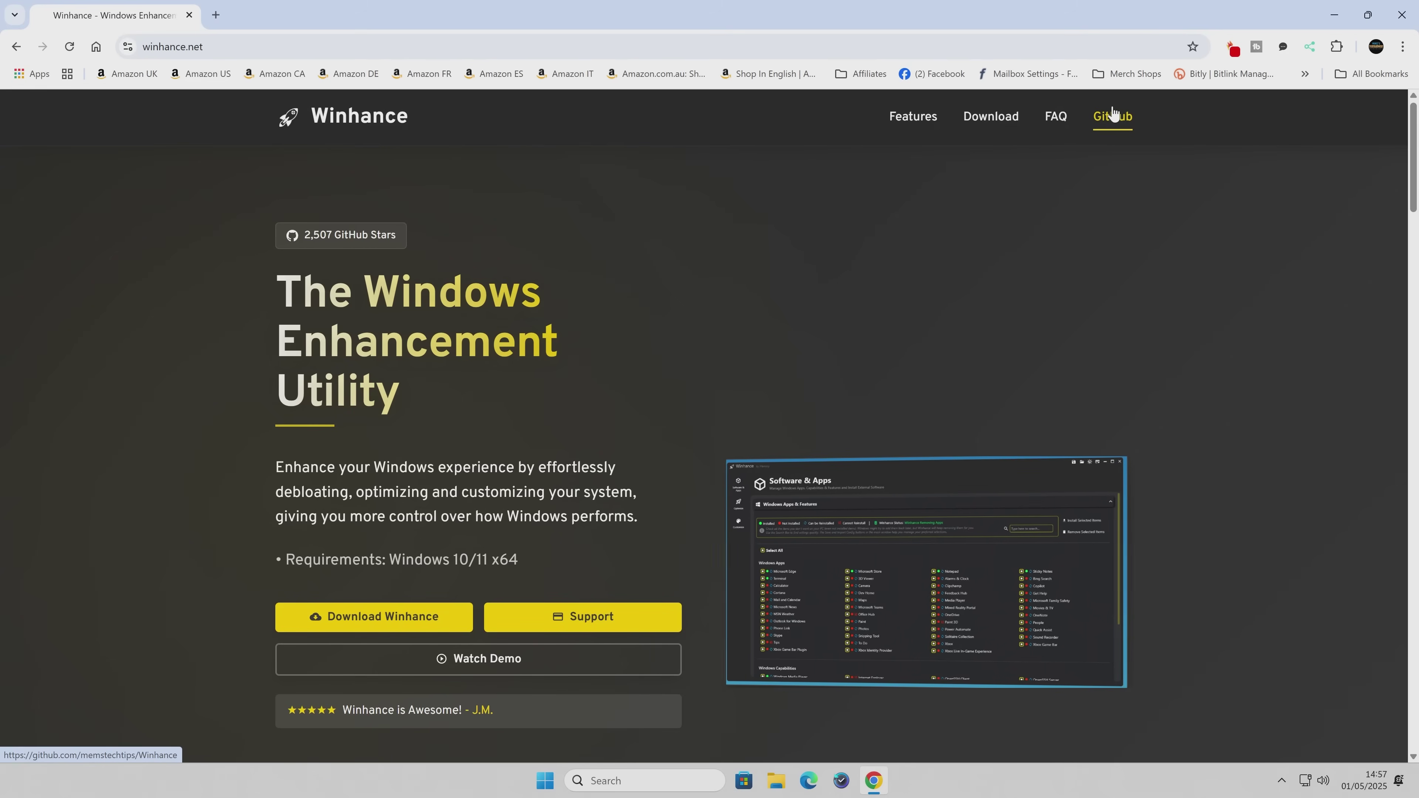
Step: Jump to Key Features and scroll to the Software & Apps Management description
click(895, 127)
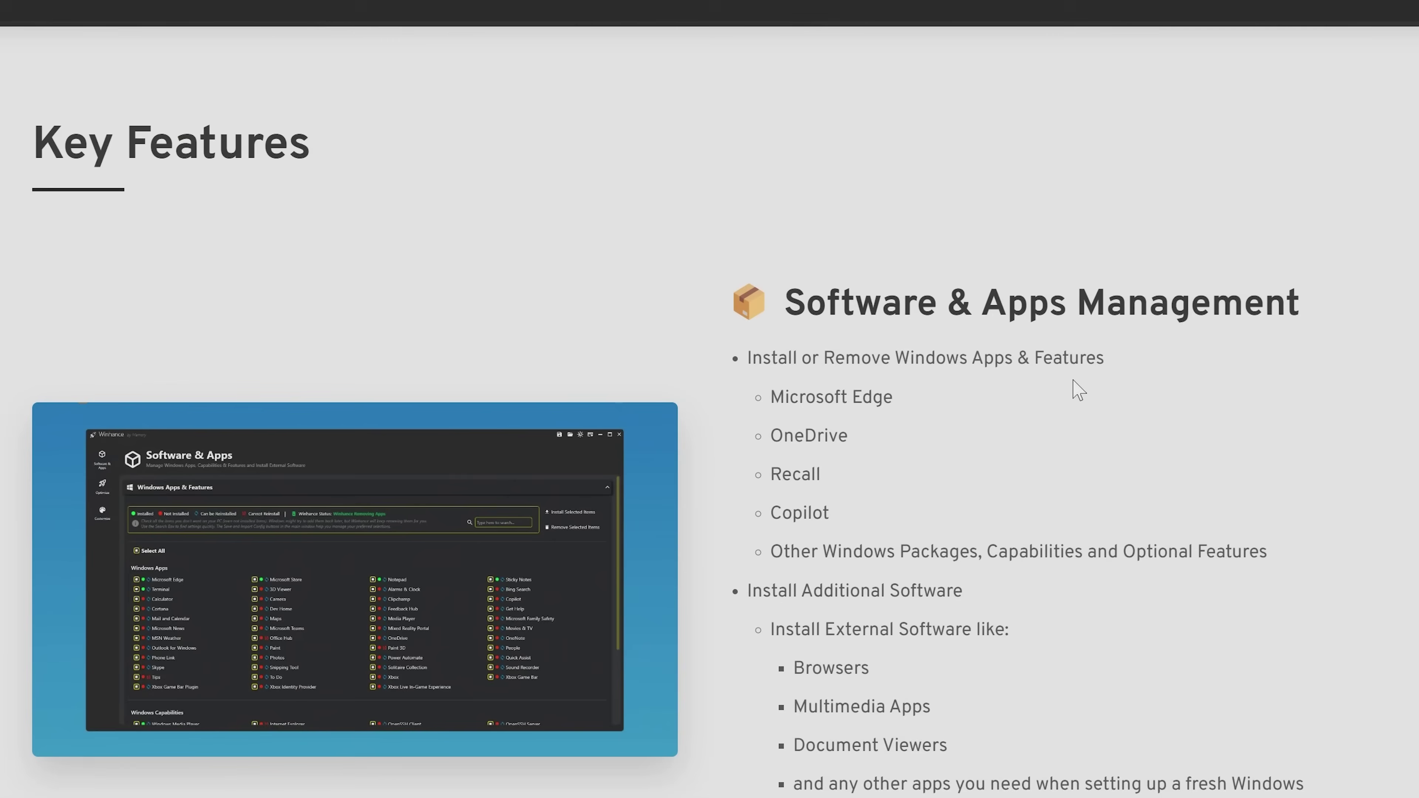
scroll(941, 382, down, 1)
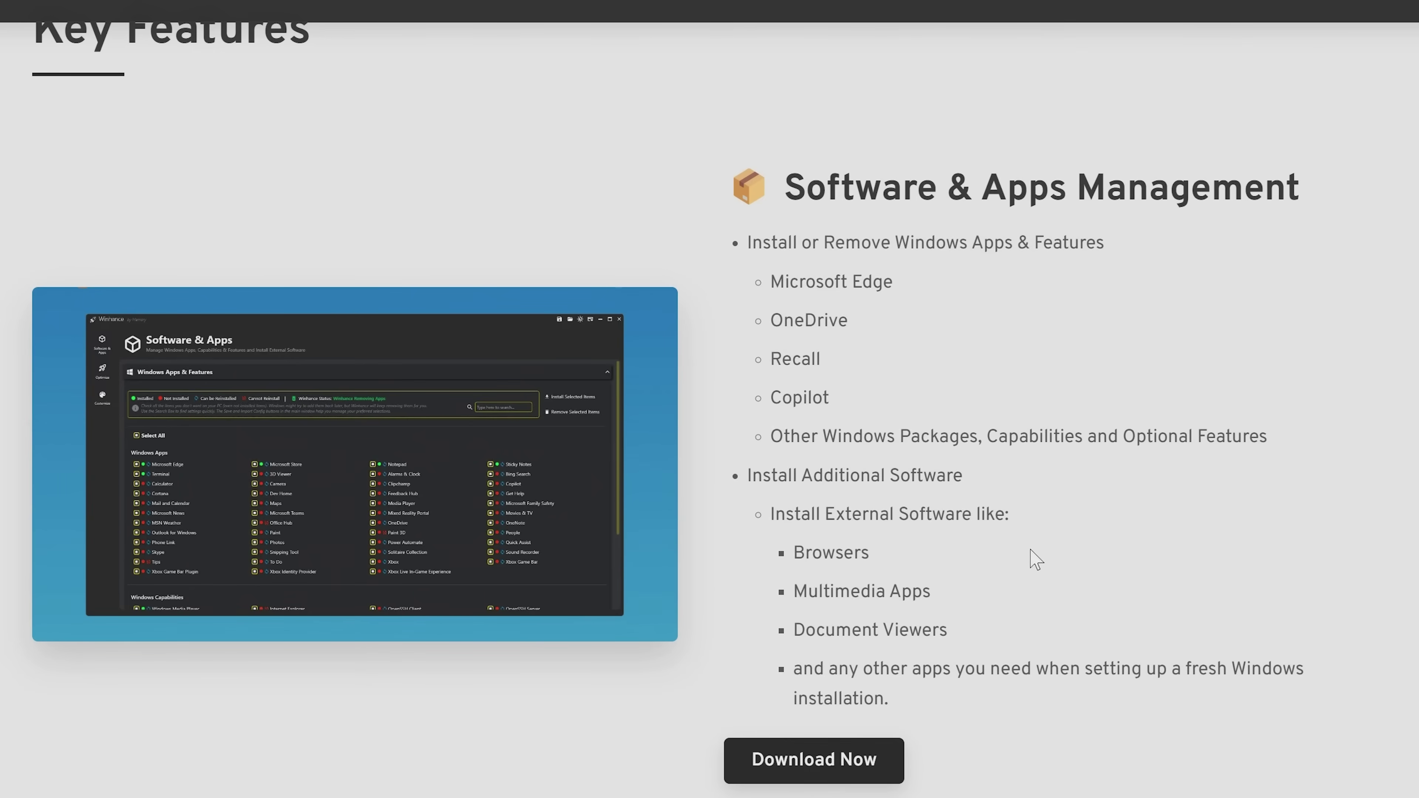
Step: Scroll through System Optimization, Customize and Other Settings, then return to the download area
scroll(1023, 637, down, 10)
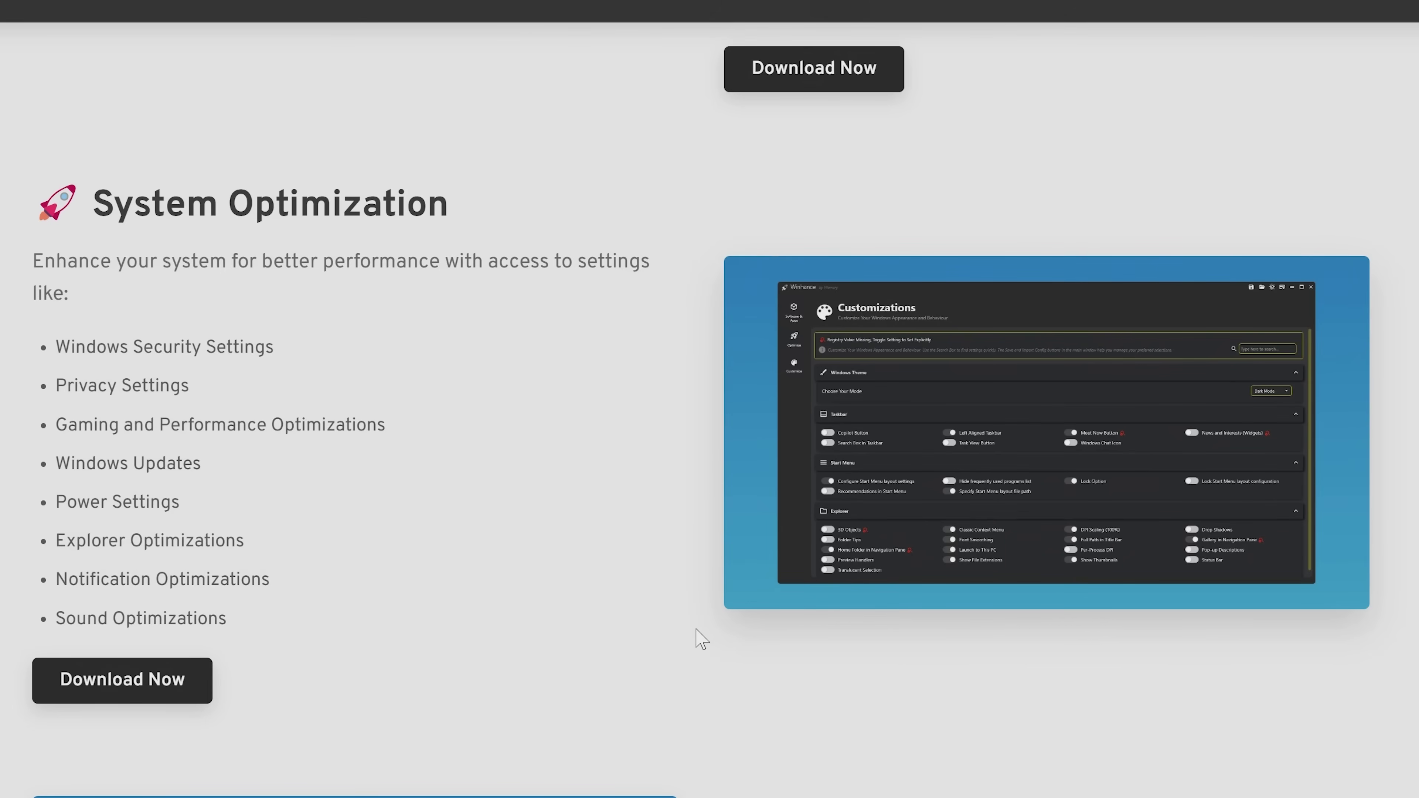
scroll(701, 639, down, 8)
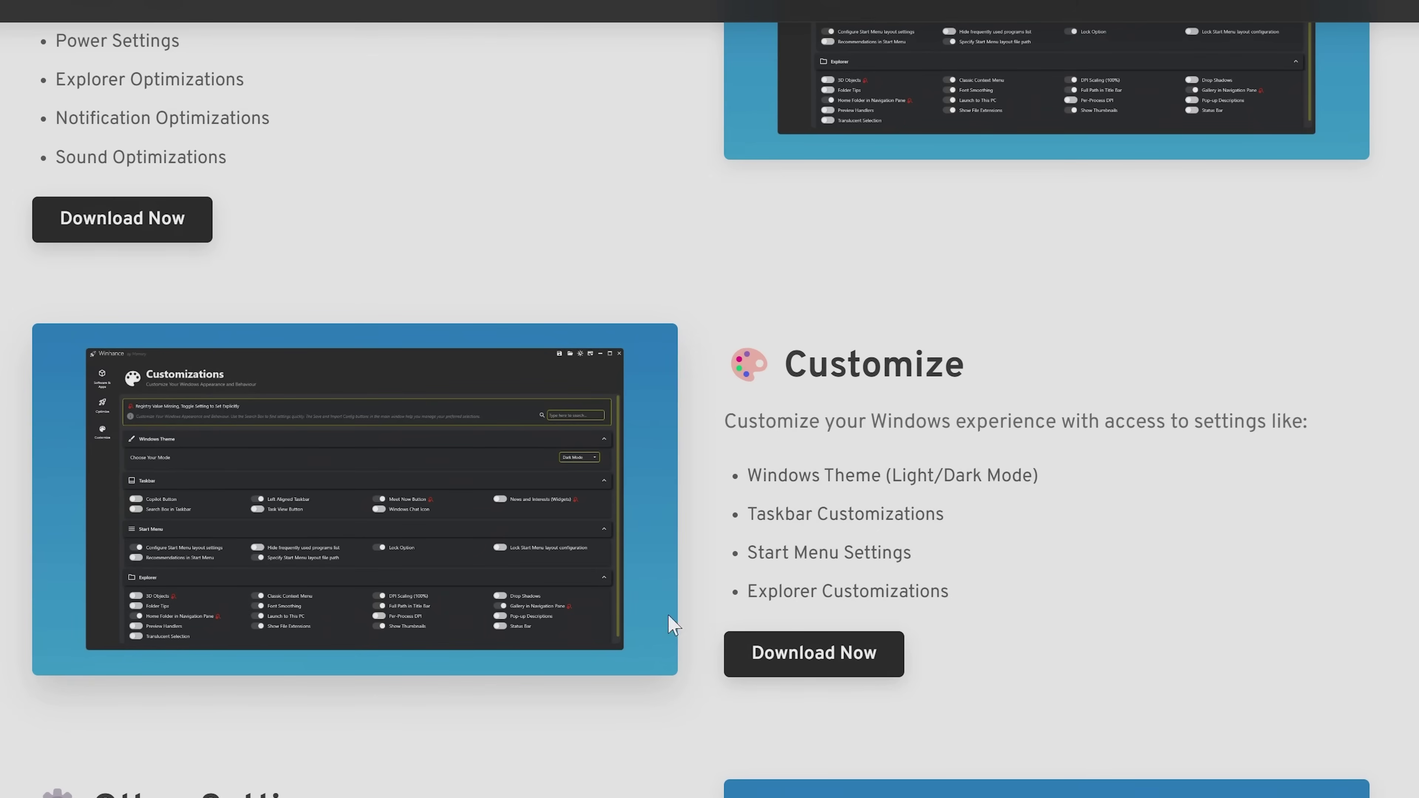
scroll(606, 604, down, 5)
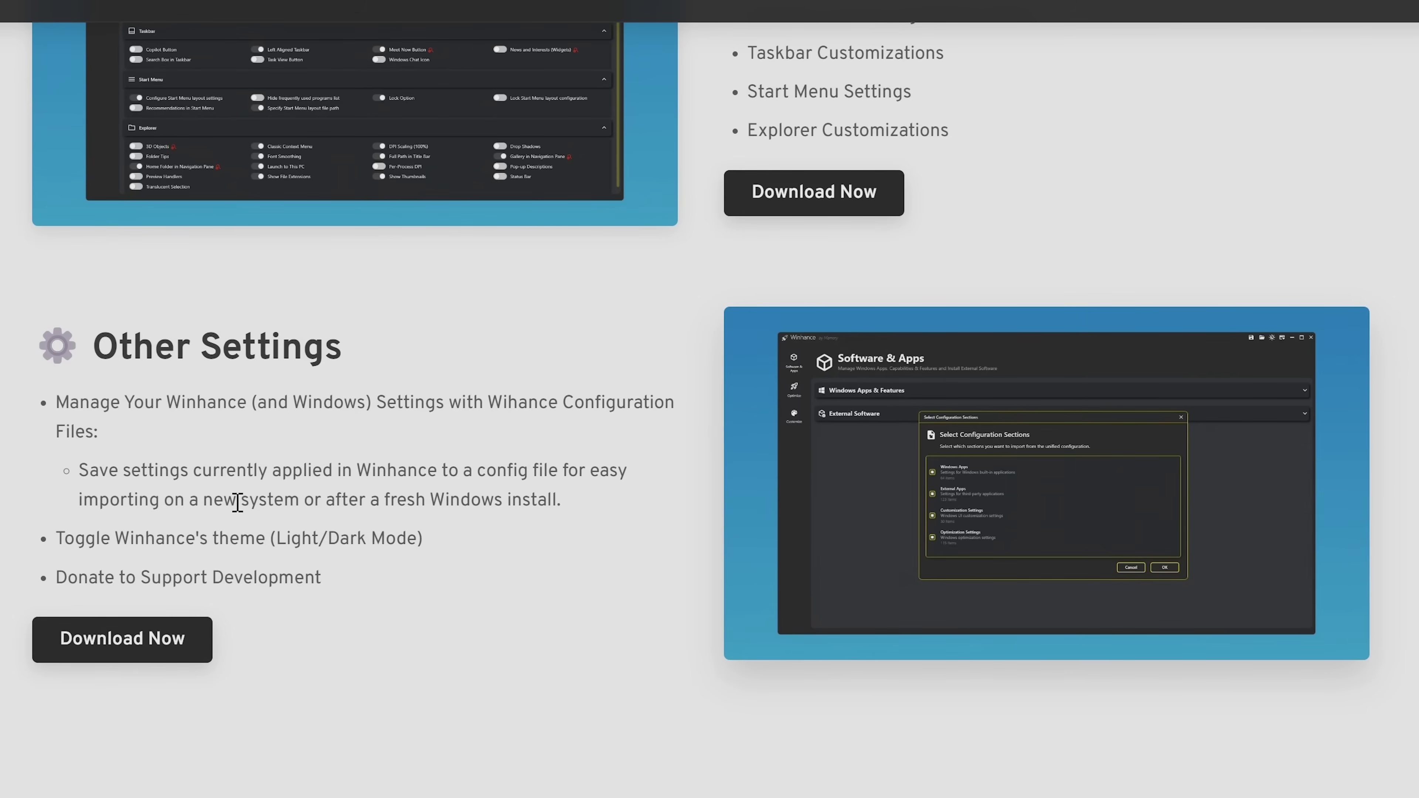
click(118, 642)
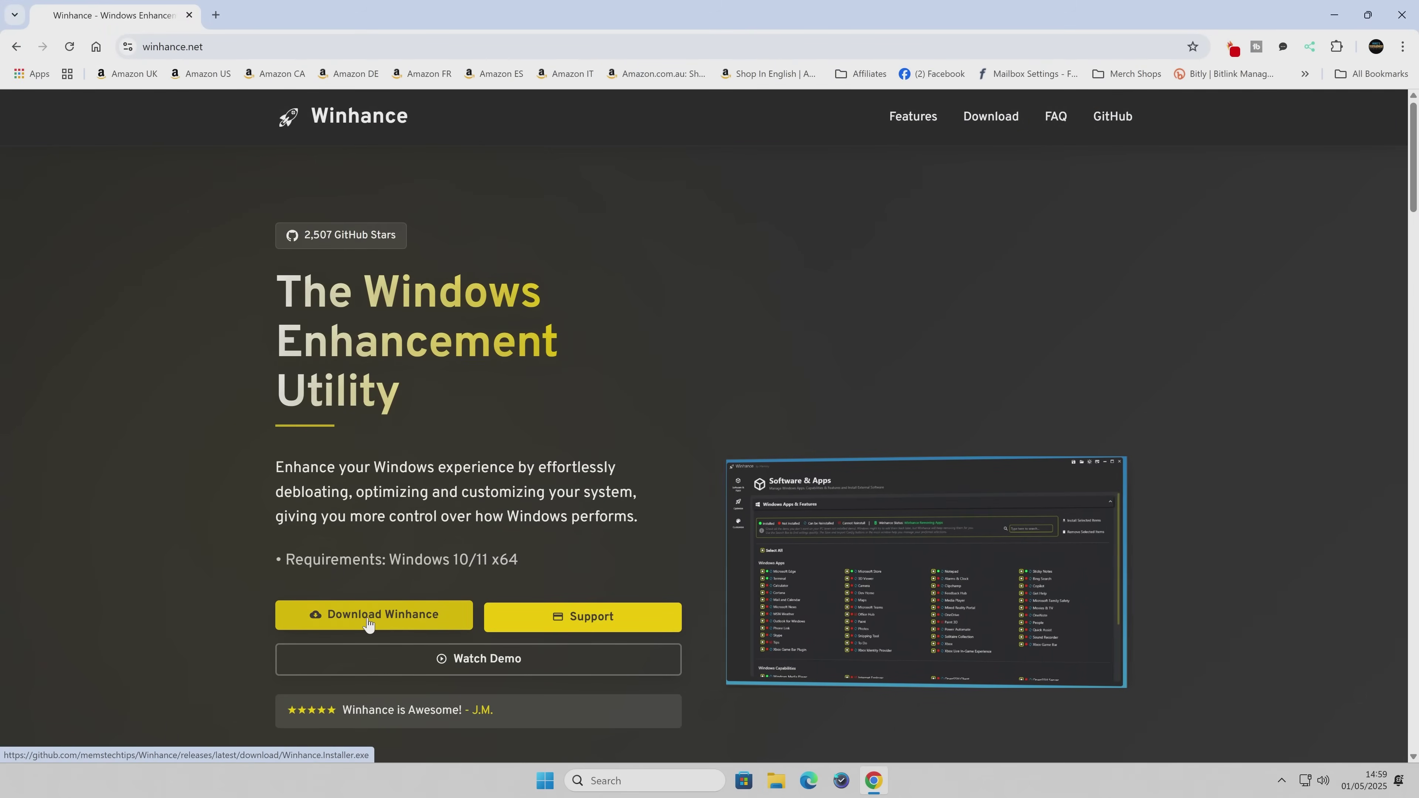
Step: Download Winhance.Installer.exe and save it to the Desktop
click(369, 621)
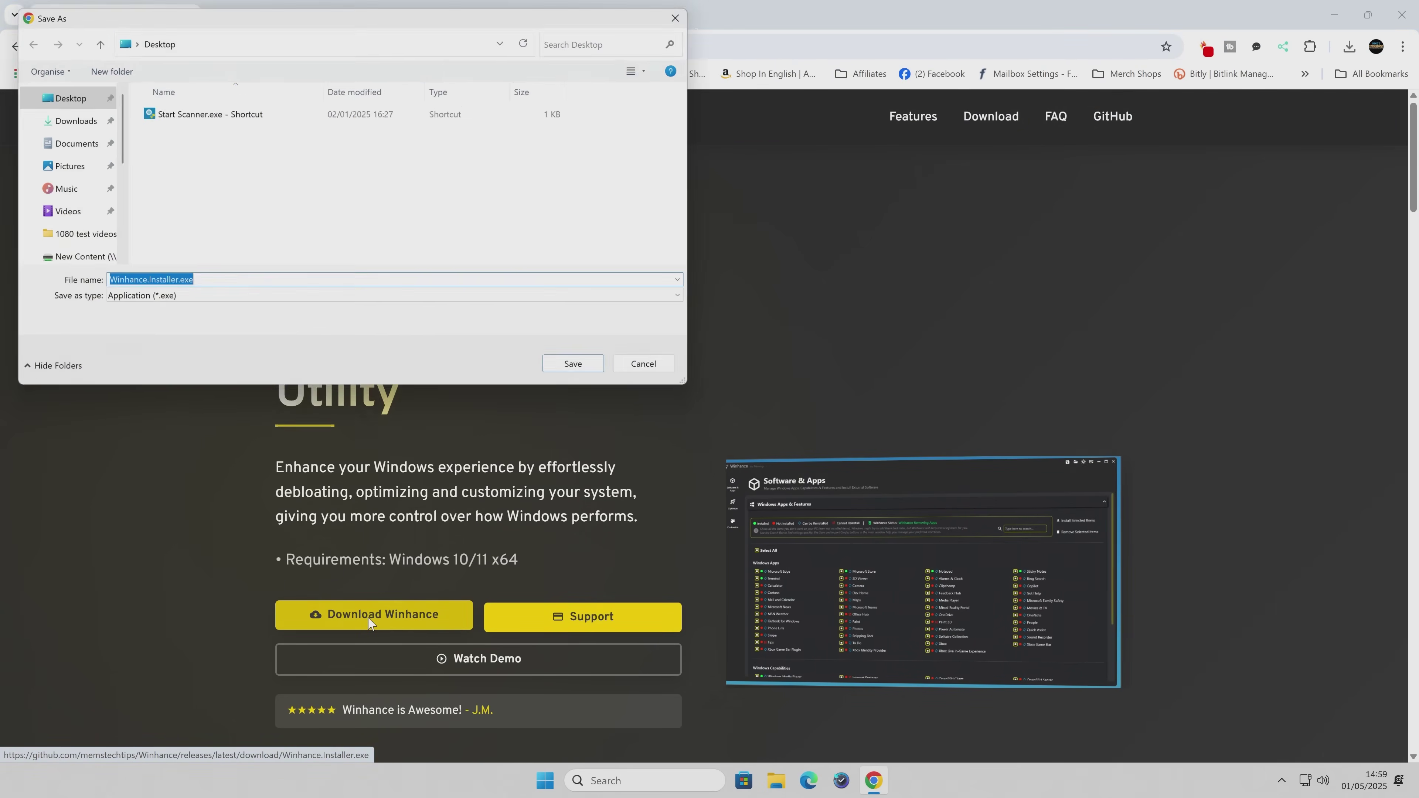
click(585, 373)
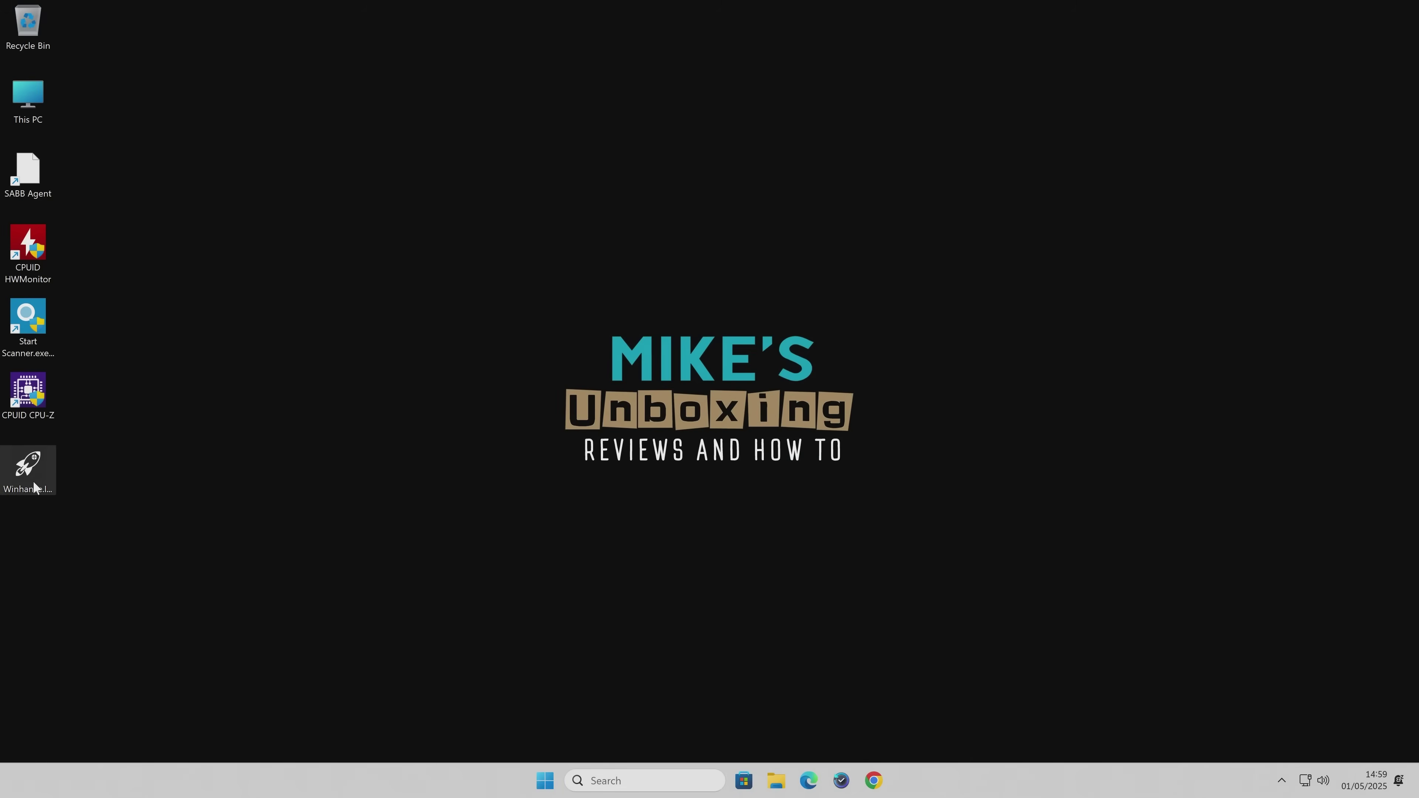
Step: Run Winhance.Installer.exe from the desktop, getting past the SmartScreen warning with More info and Run anyway
double_click(28, 465)
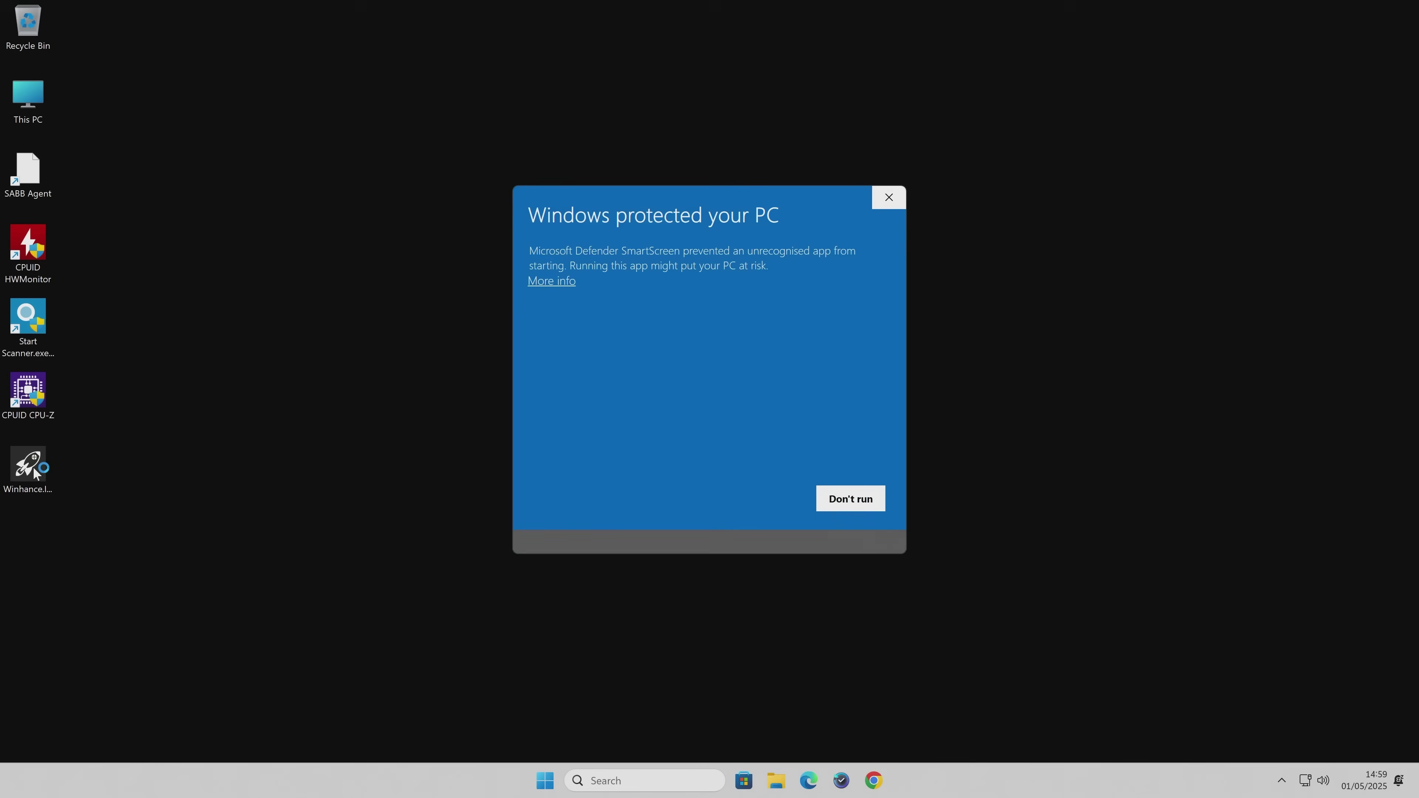
click(559, 282)
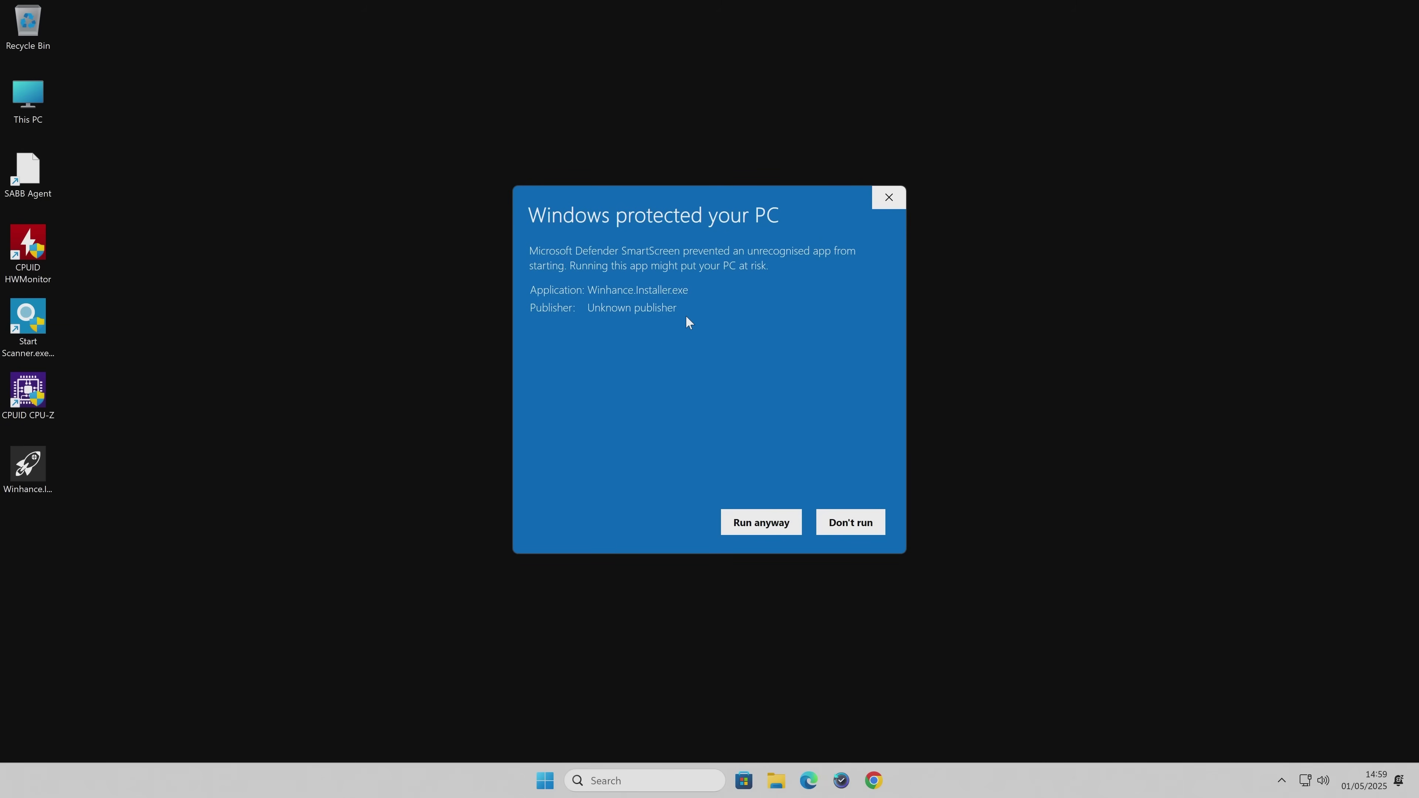
click(766, 527)
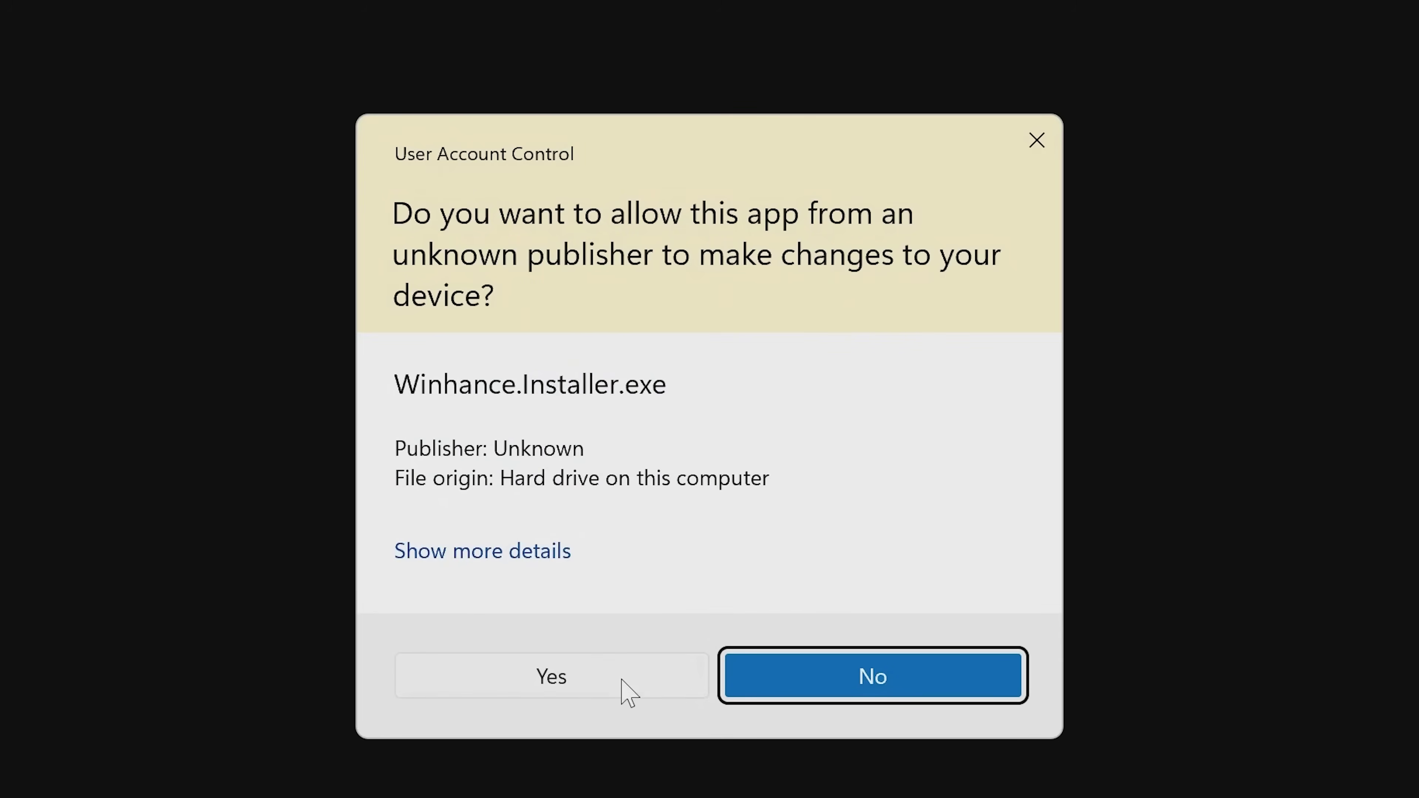
Step: Accept the licence and install Winhance regularly into C:\Program Files\Winhance, finishing with launch enabled
click(558, 677)
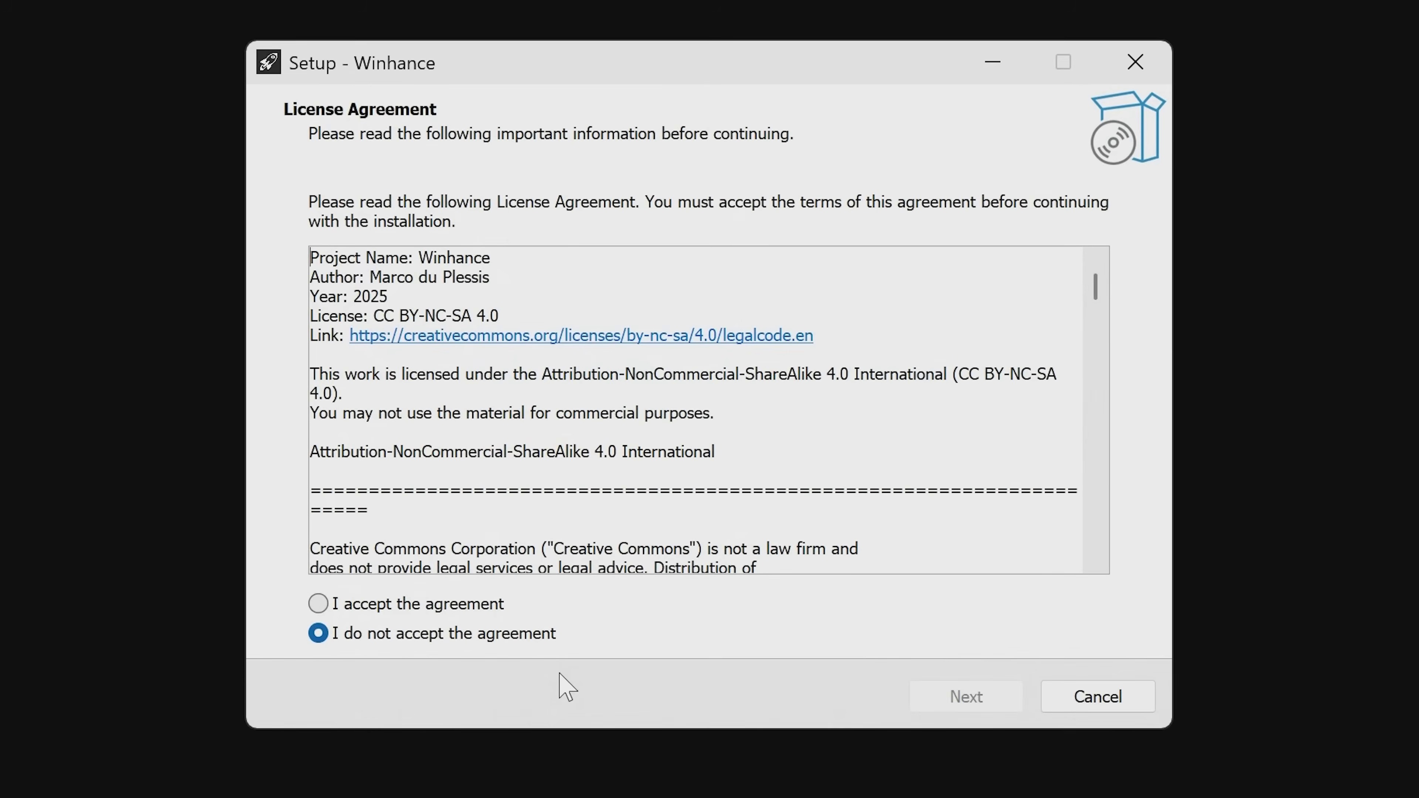
click(478, 605)
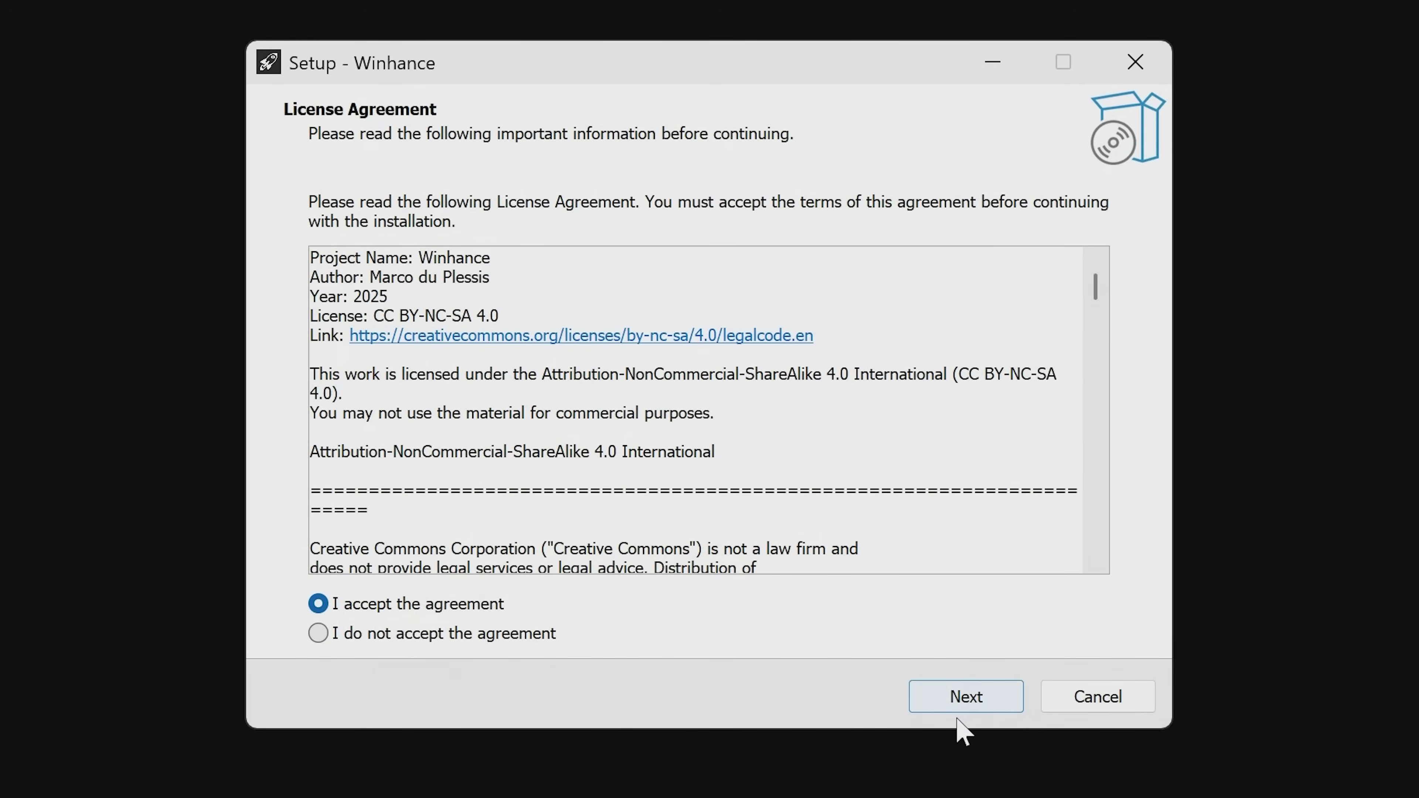
click(969, 699)
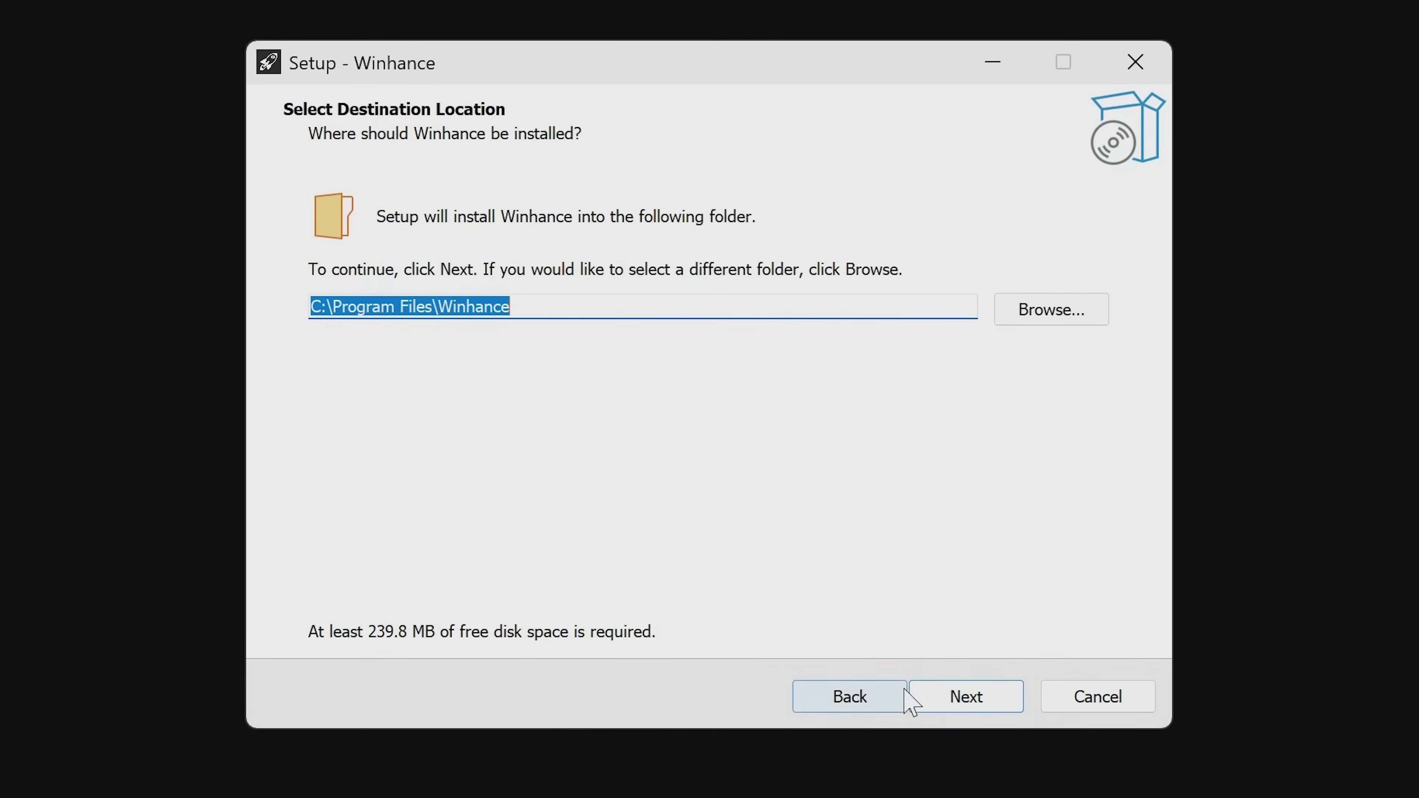
click(965, 713)
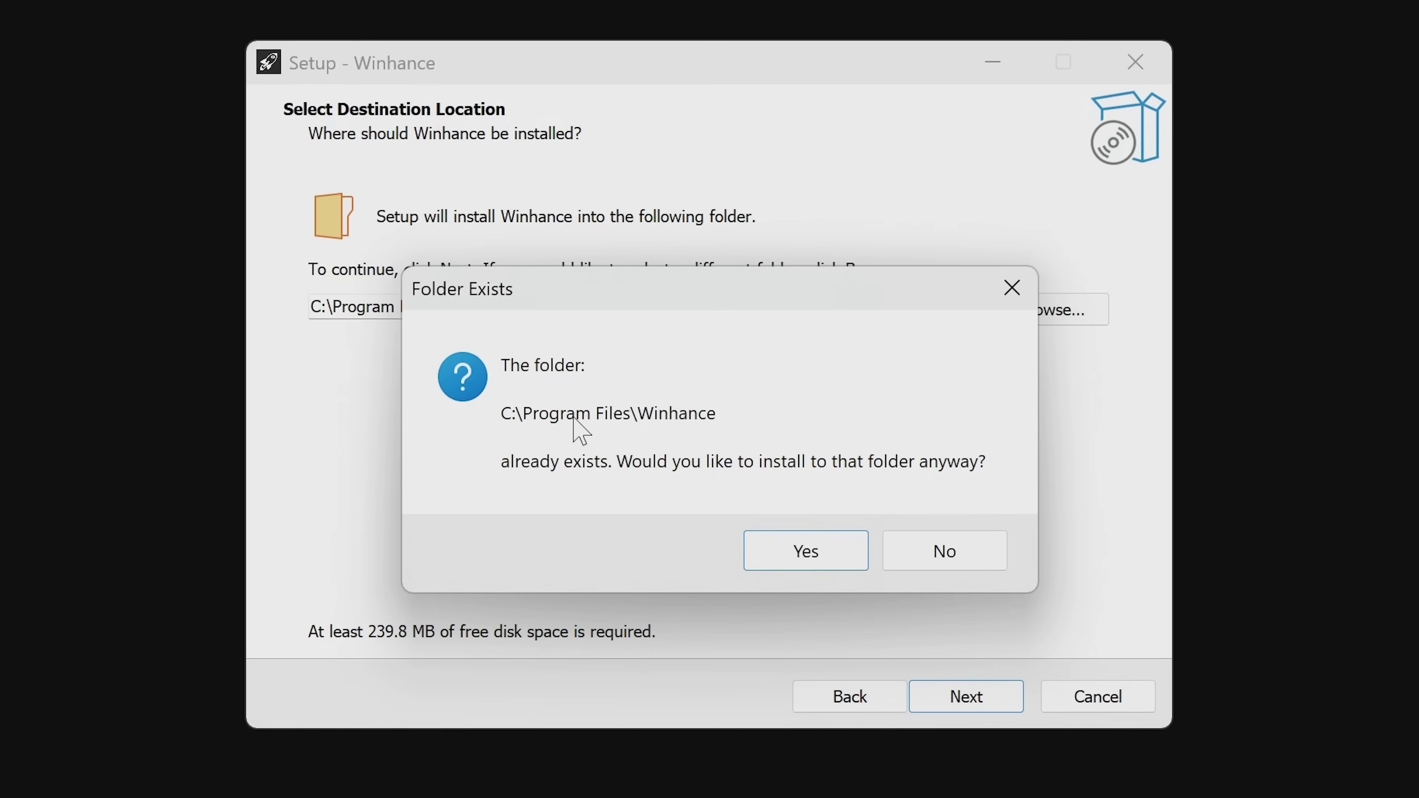
click(795, 550)
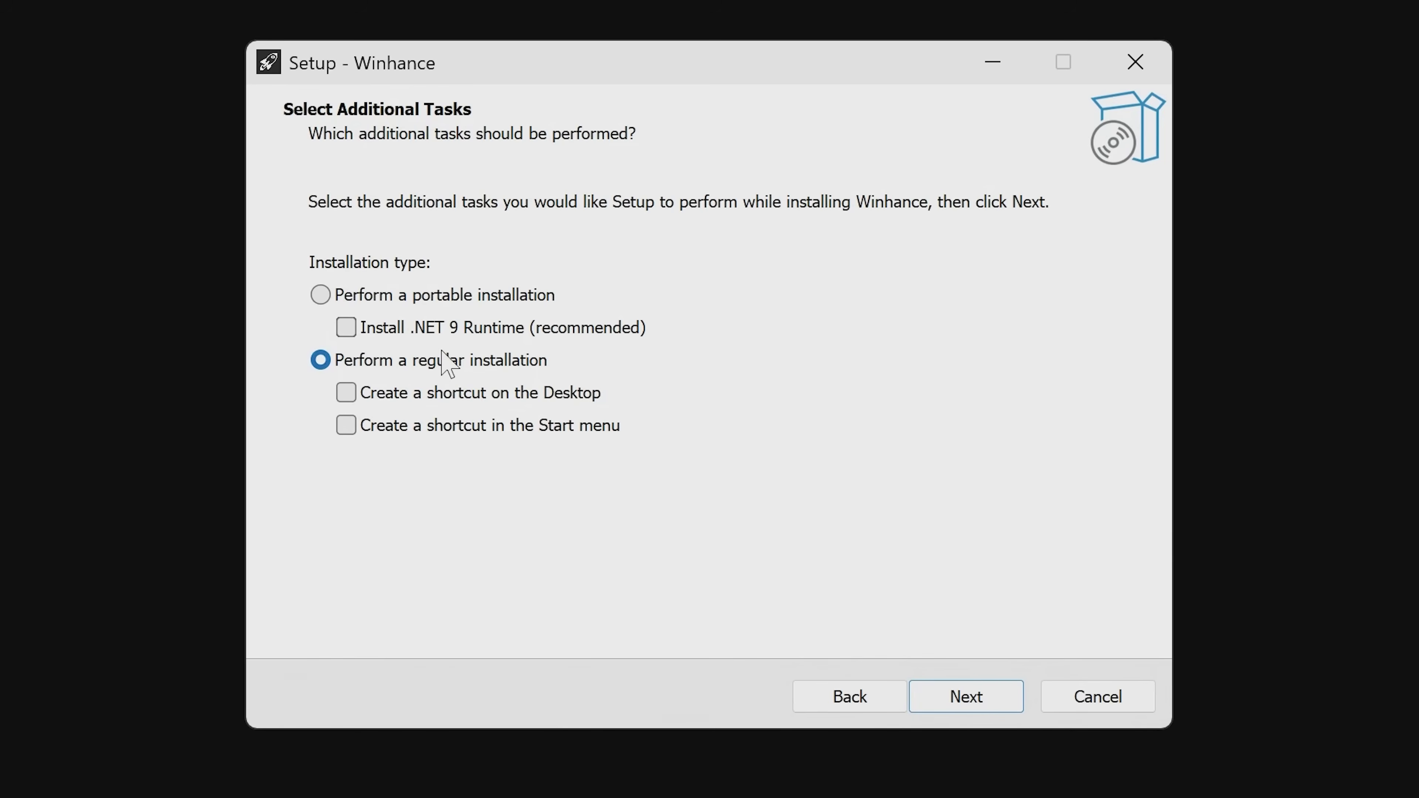
click(982, 706)
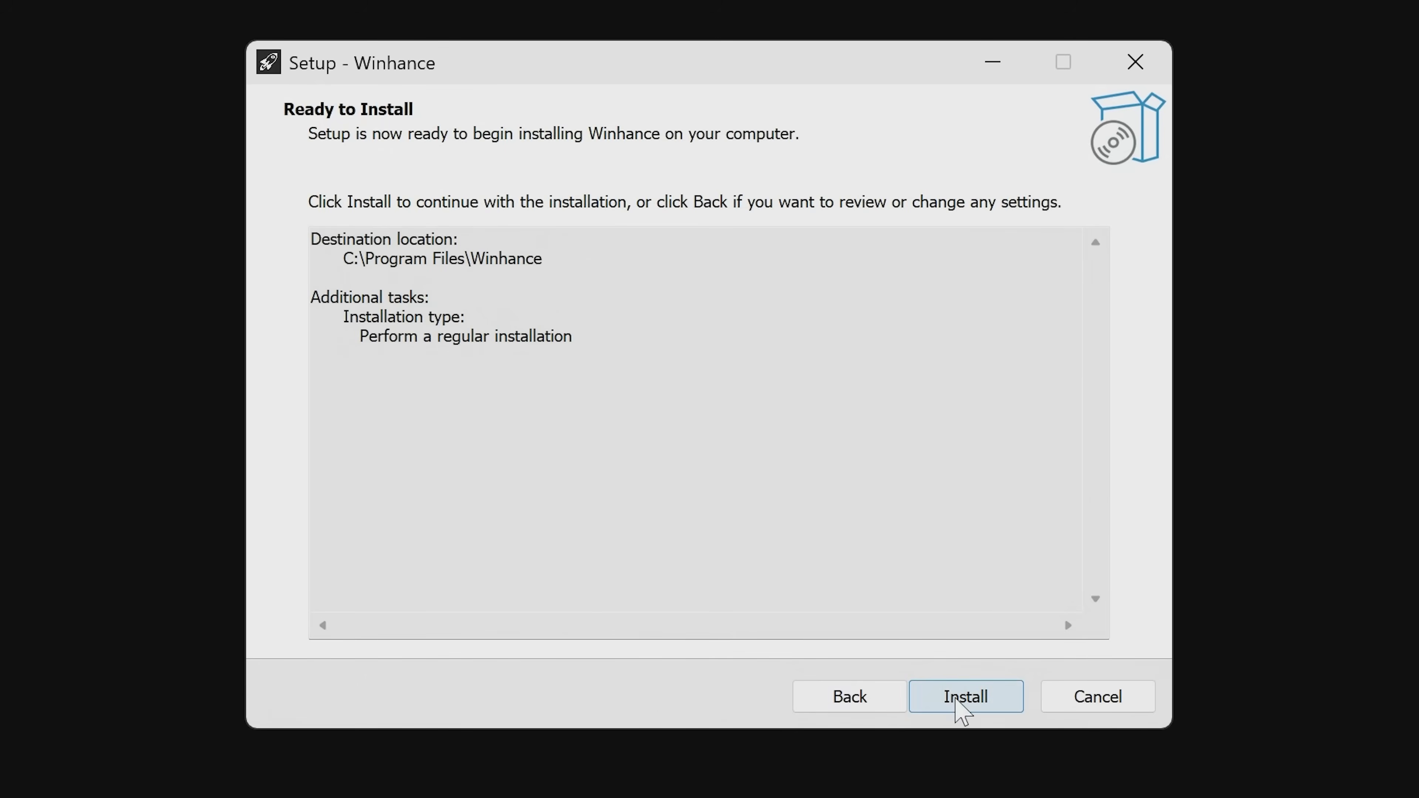
click(960, 706)
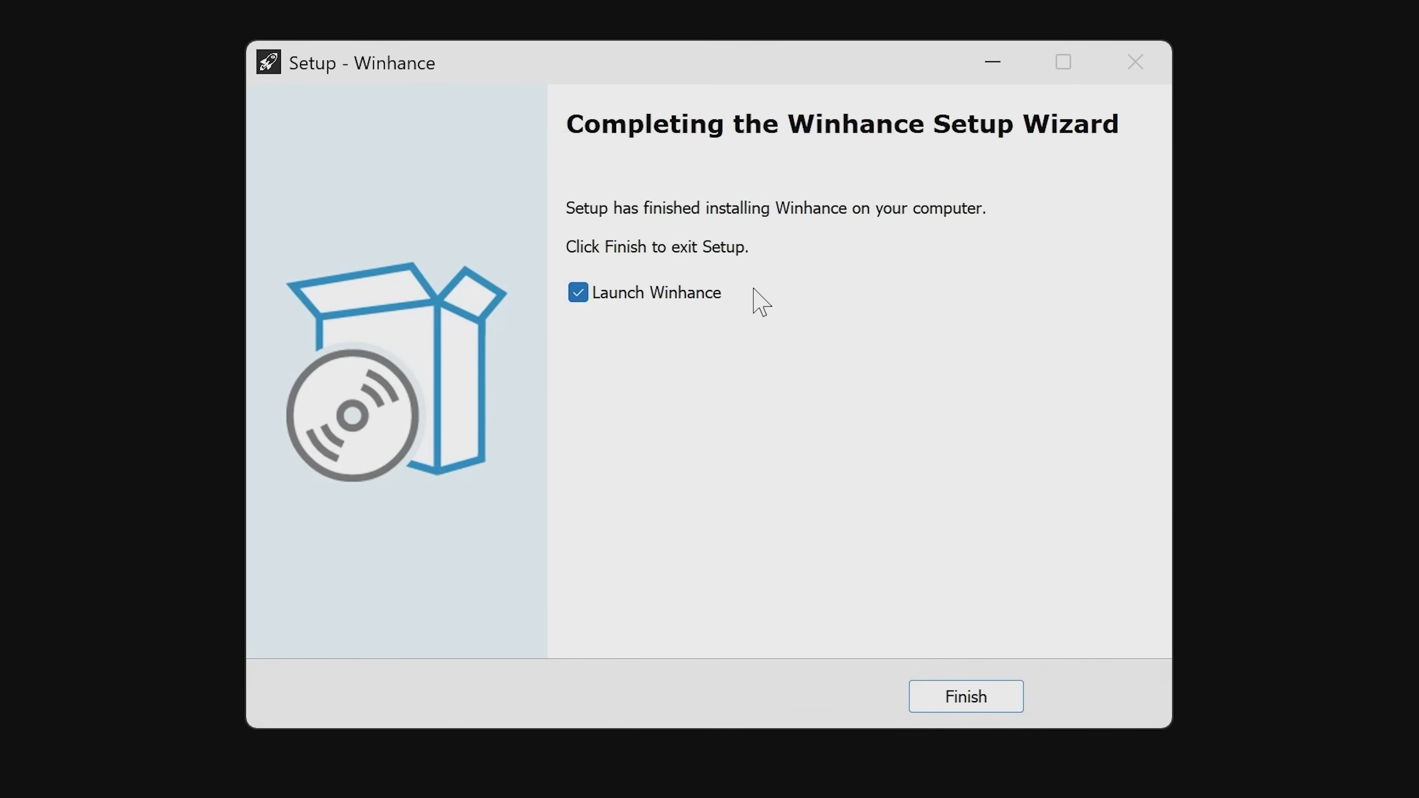
click(966, 698)
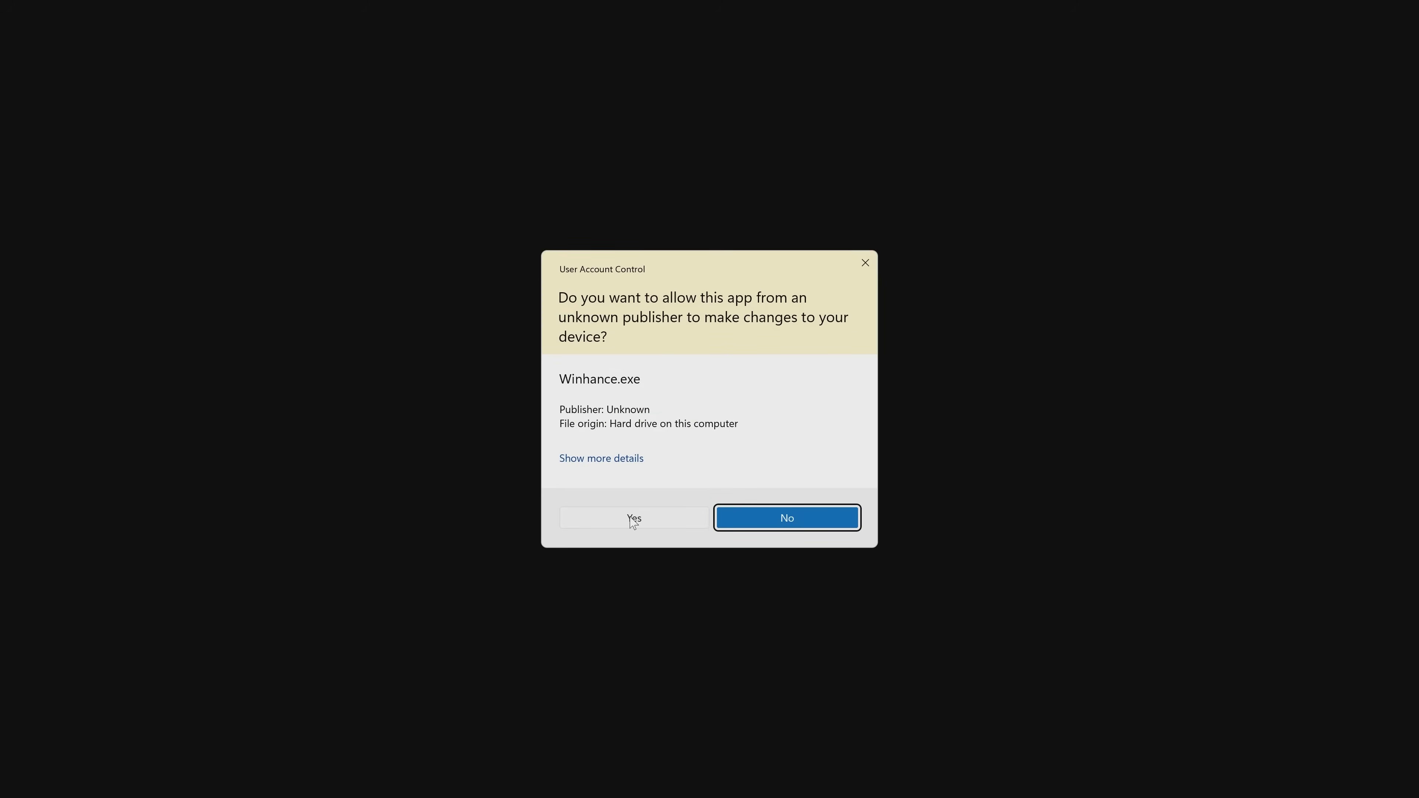
Step: Allow Winhance to run with admin rights and switch it to the light theme
click(633, 521)
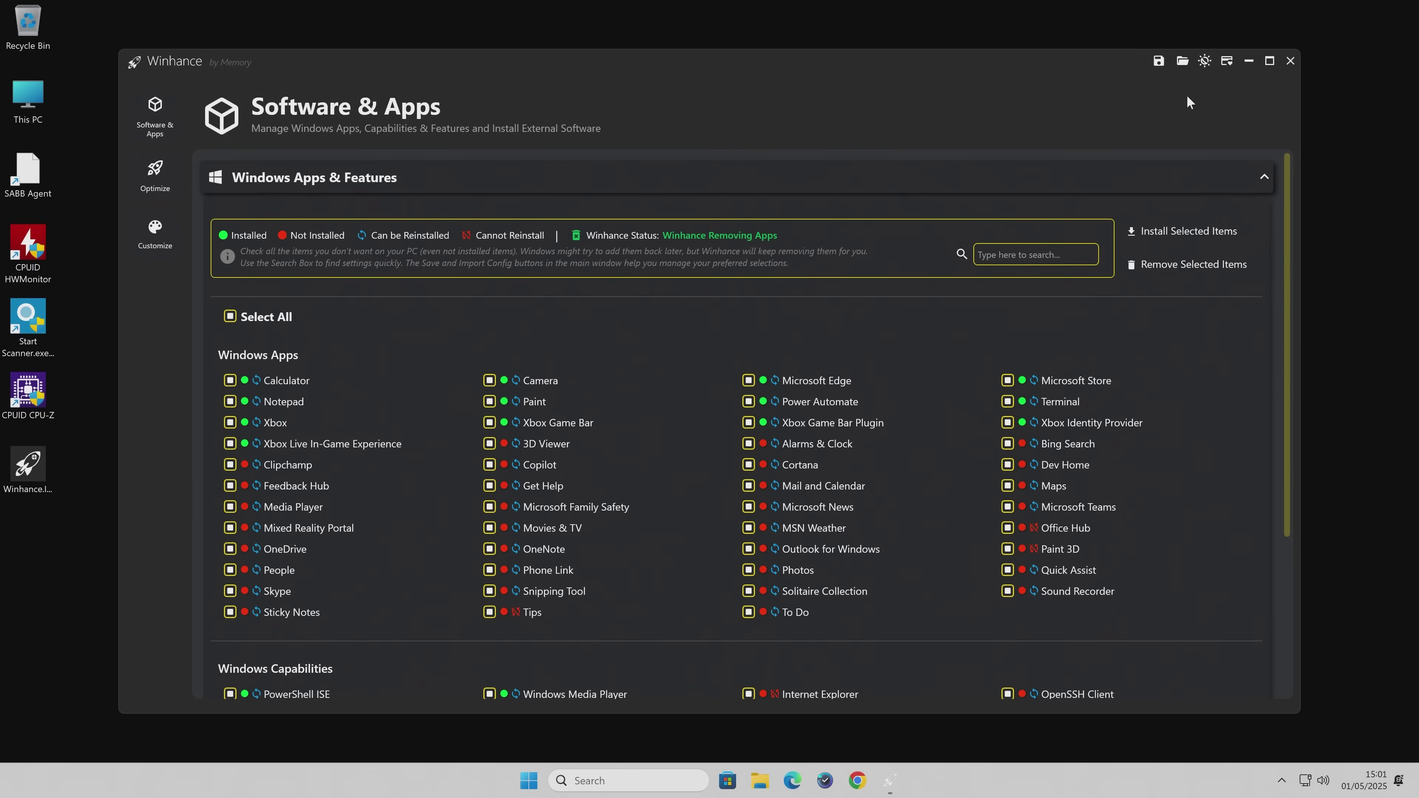
click(1204, 61)
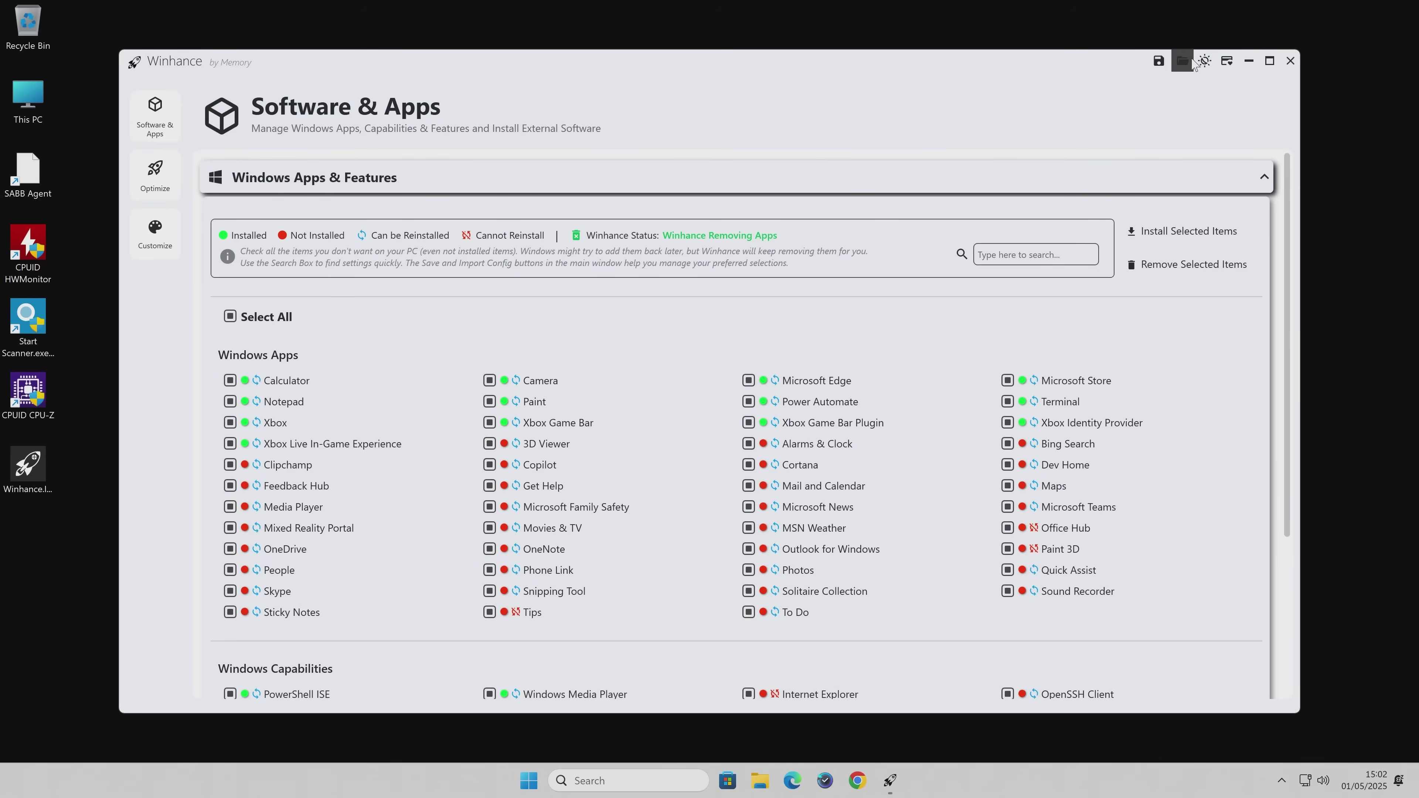
click(1204, 63)
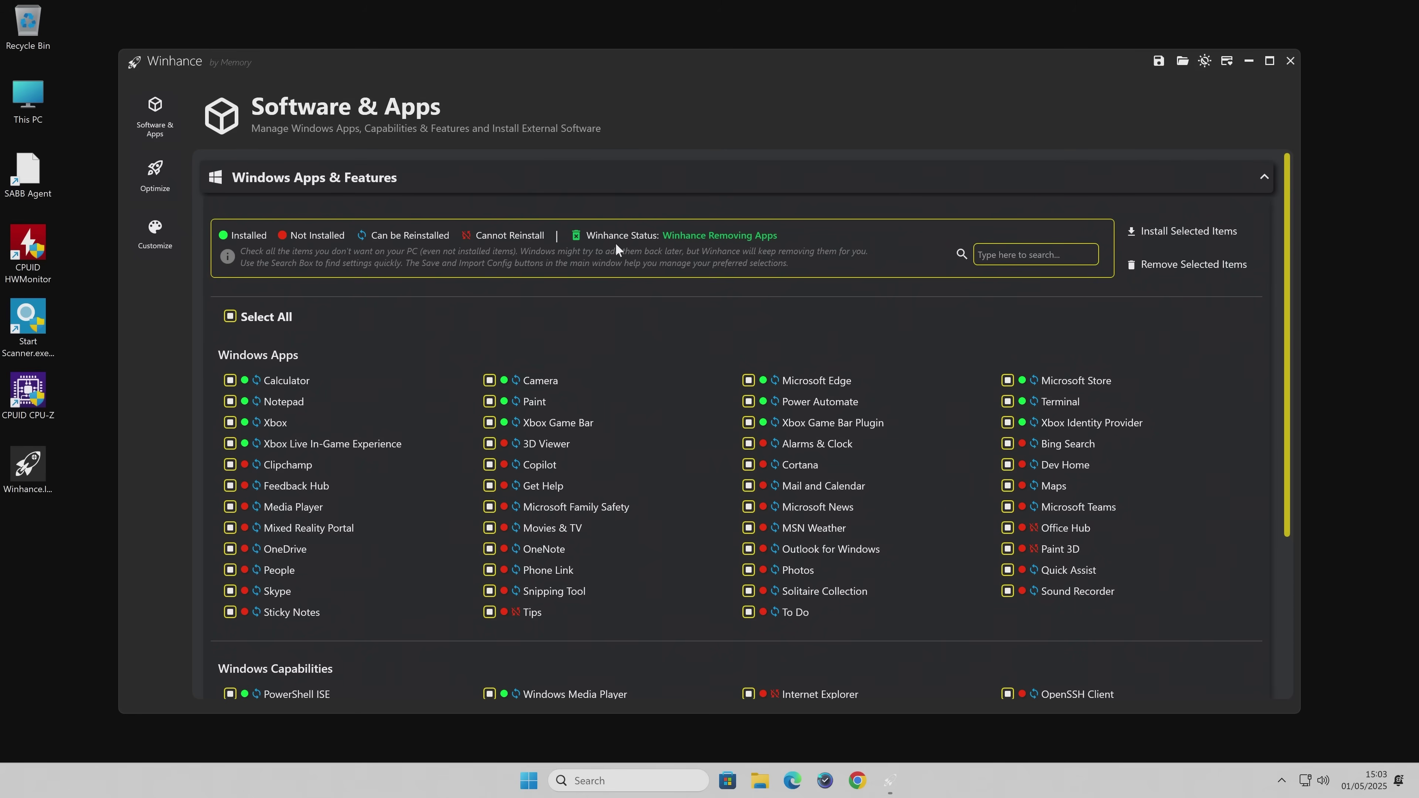
Step: Clear all app, capability and feature selections
mouse_move(612, 241)
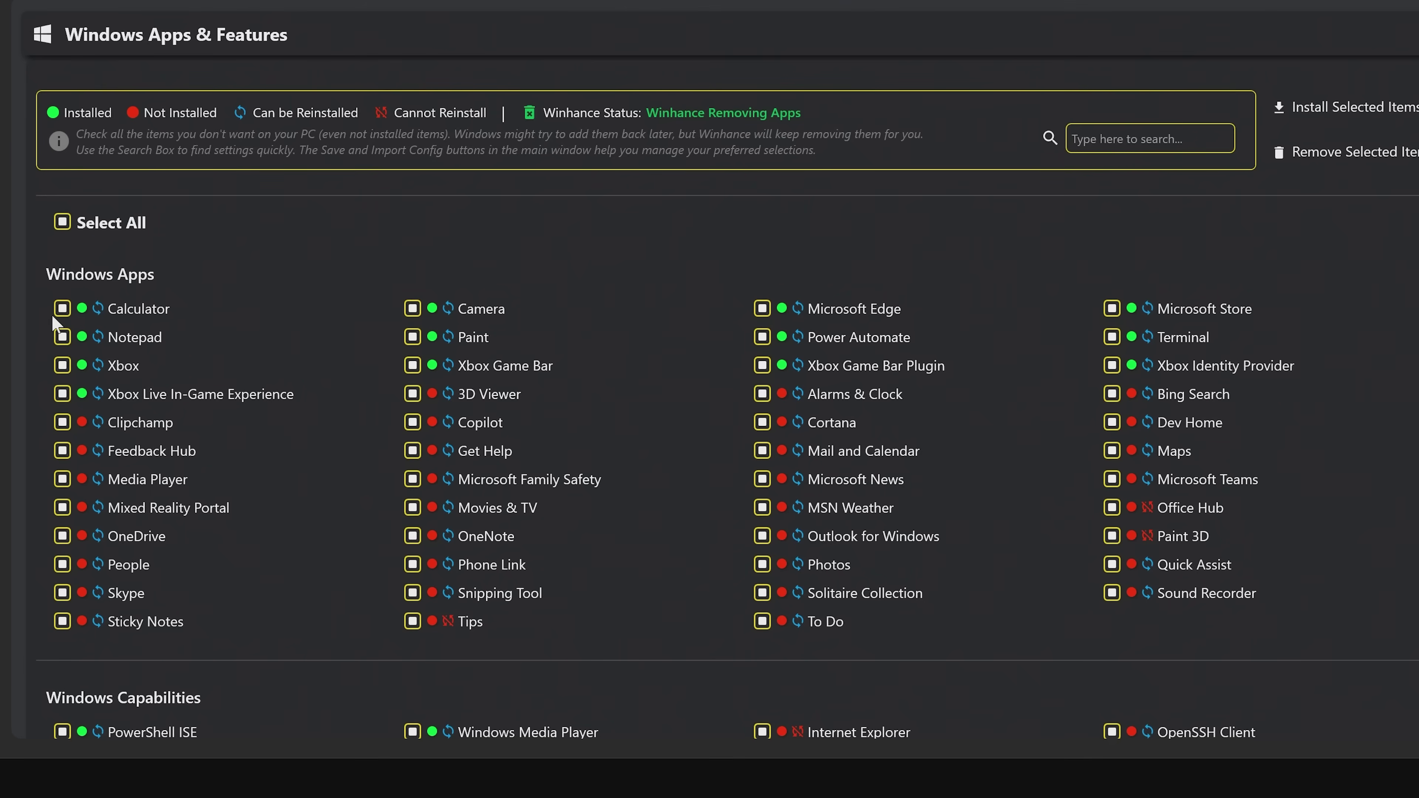
click(62, 229)
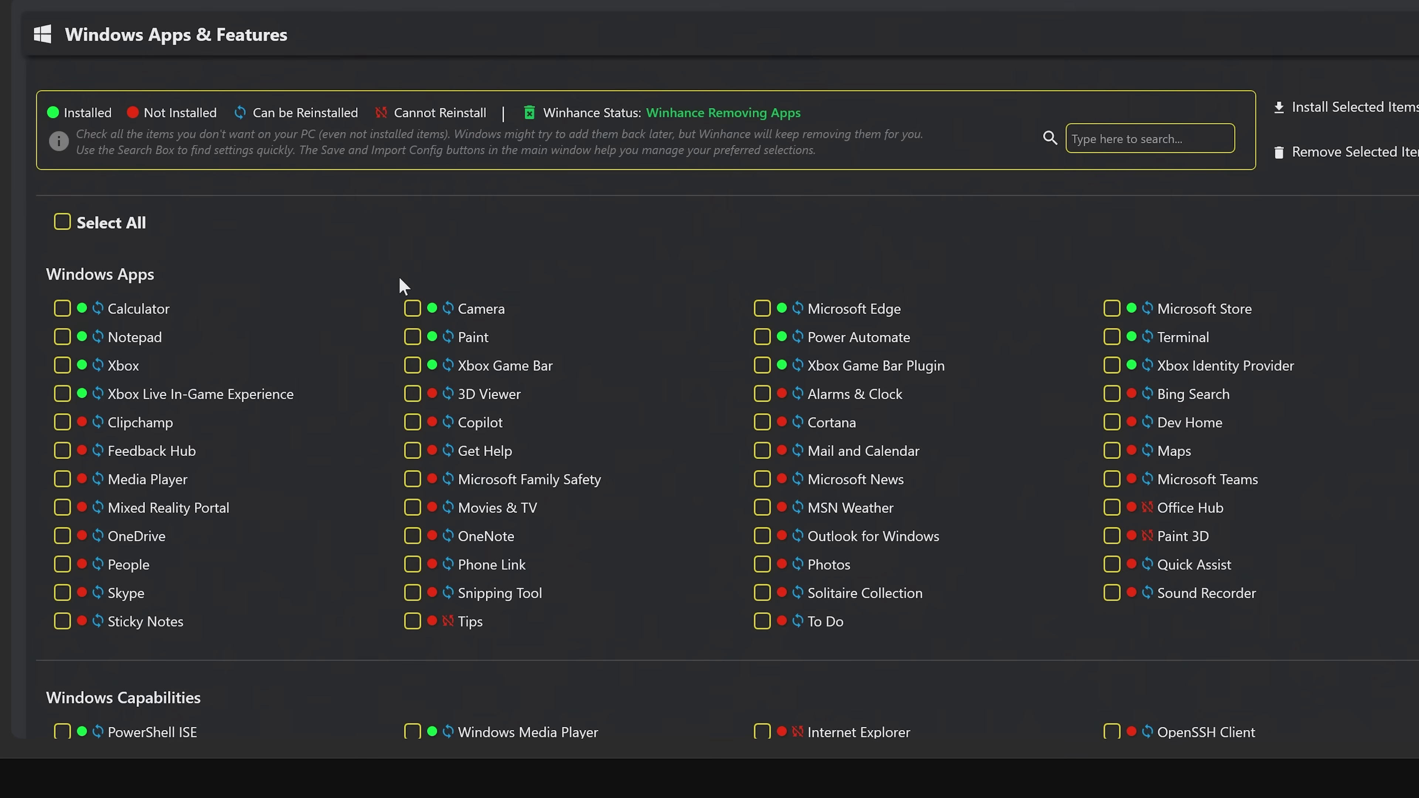
click(79, 230)
scroll(390, 461, down, 4)
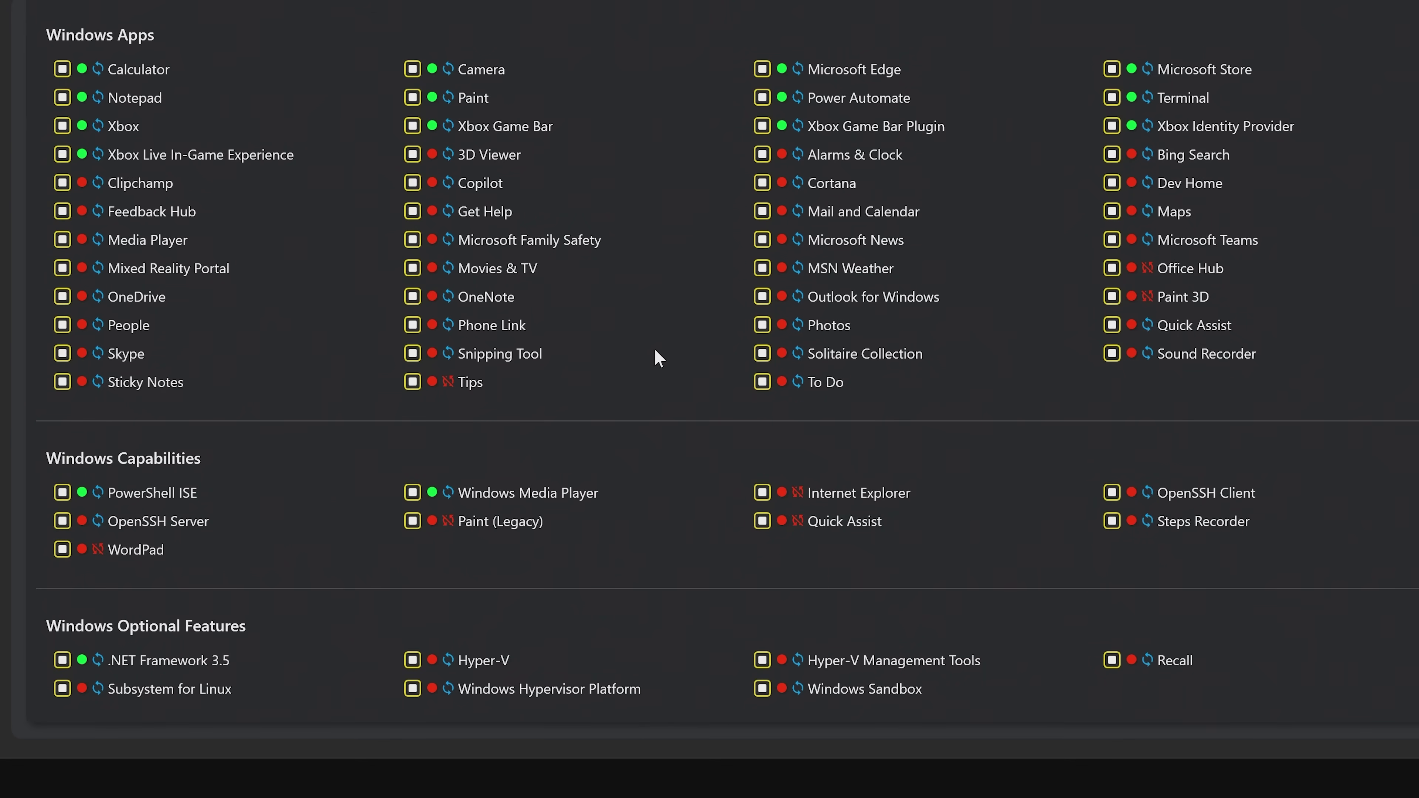
scroll(655, 350, up, 3)
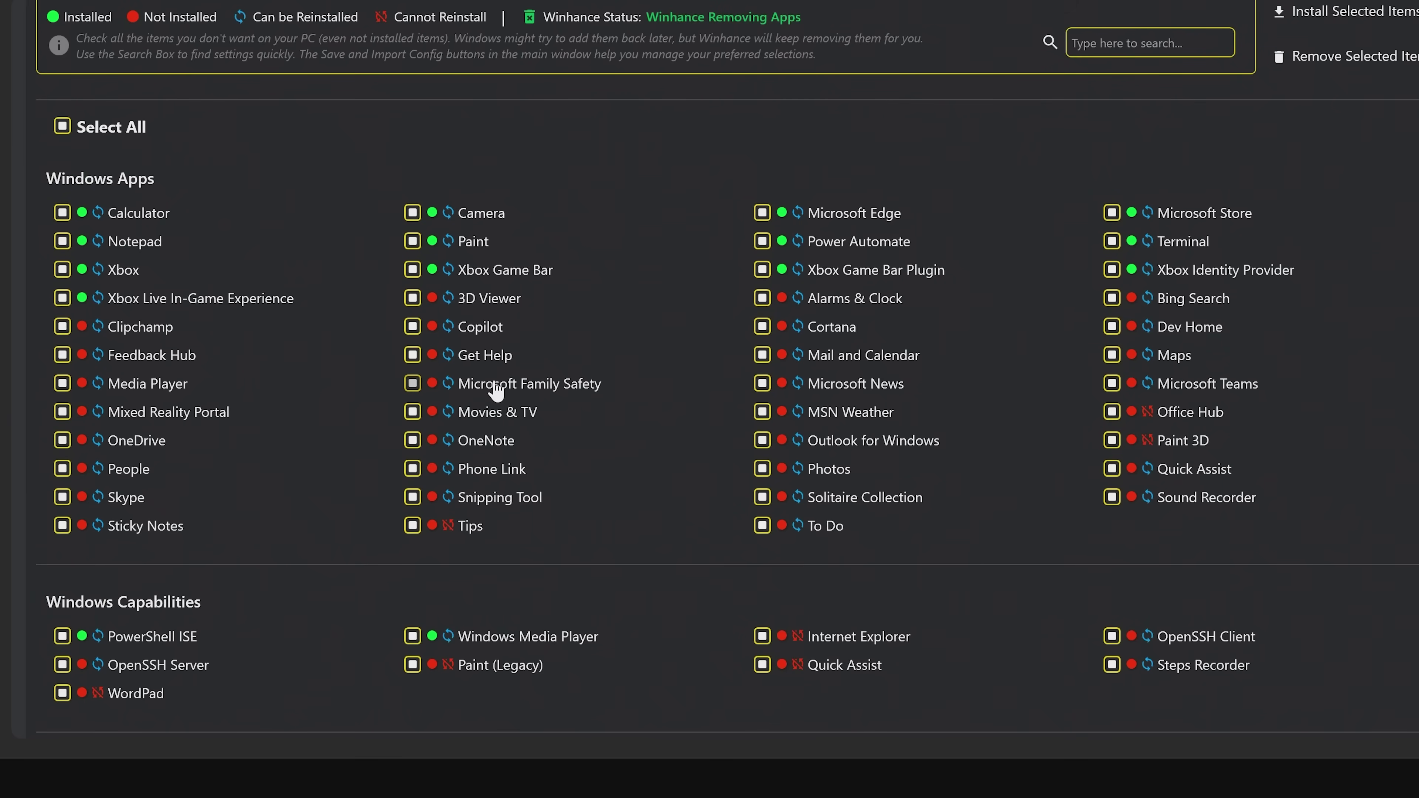
click(61, 130)
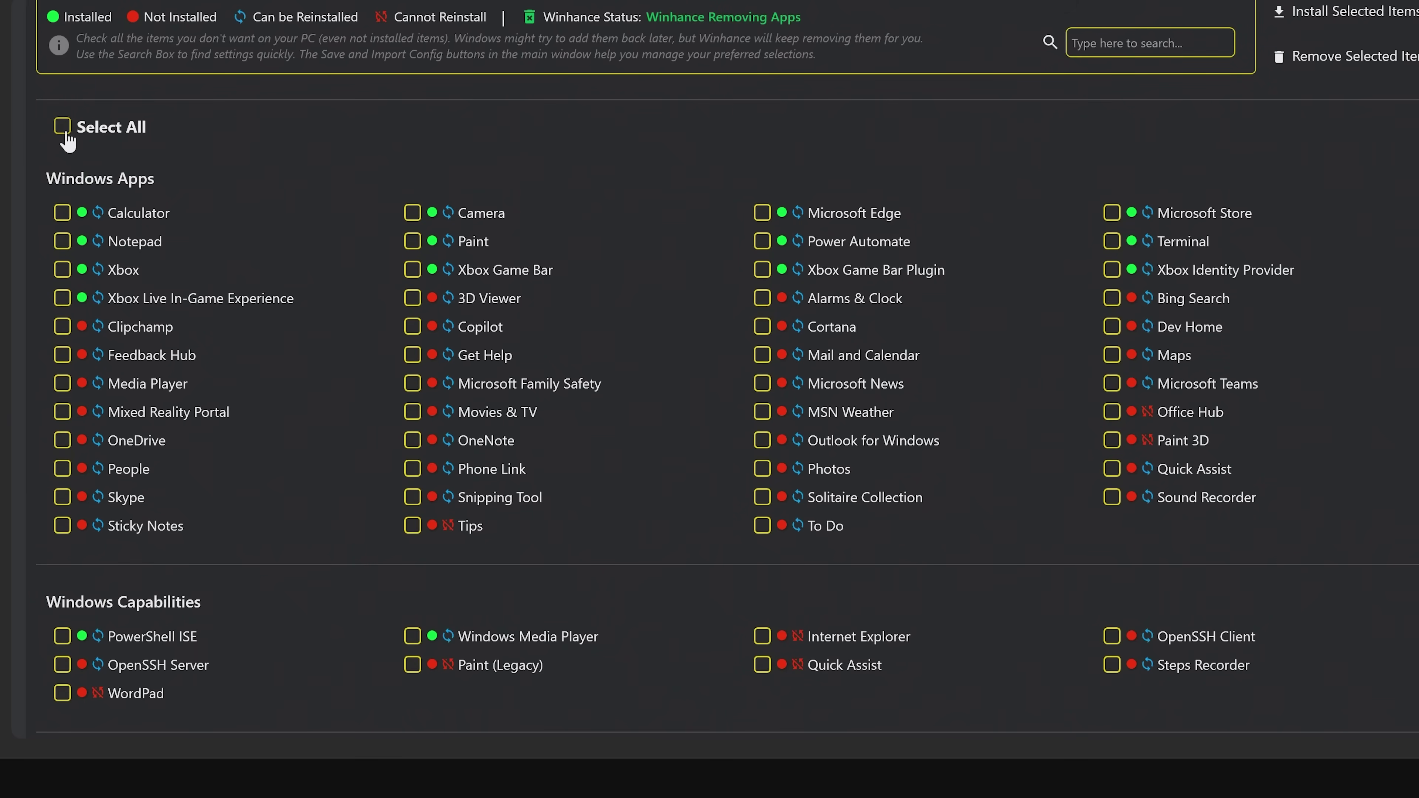
Step: Mark Clipchamp, OneDrive, Skype, Sticky Notes, 3D Viewer, Copilot, Get Help, Movies & TV, OneNote, Phone Link, Snipping Tool and Tips
click(59, 326)
click(64, 441)
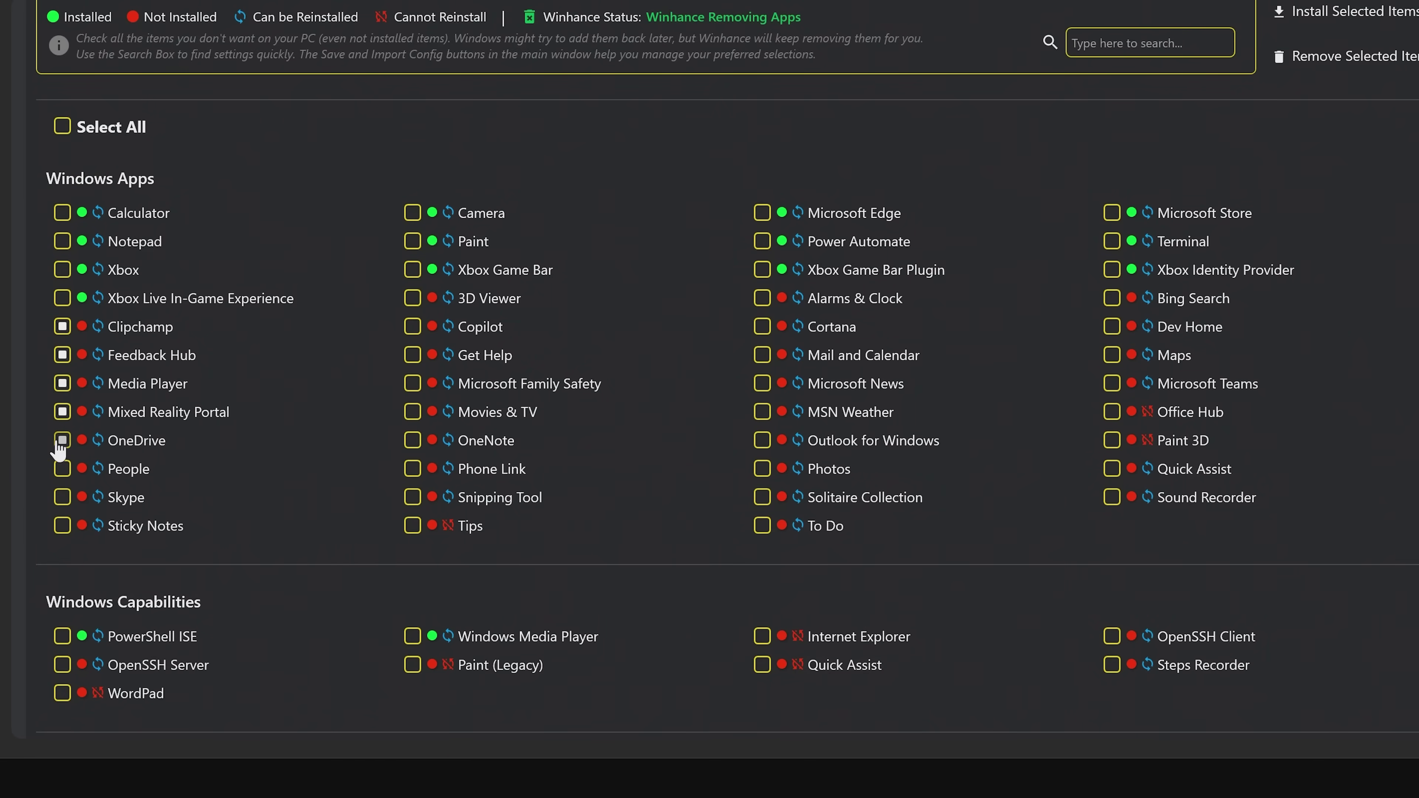
click(61, 497)
click(62, 525)
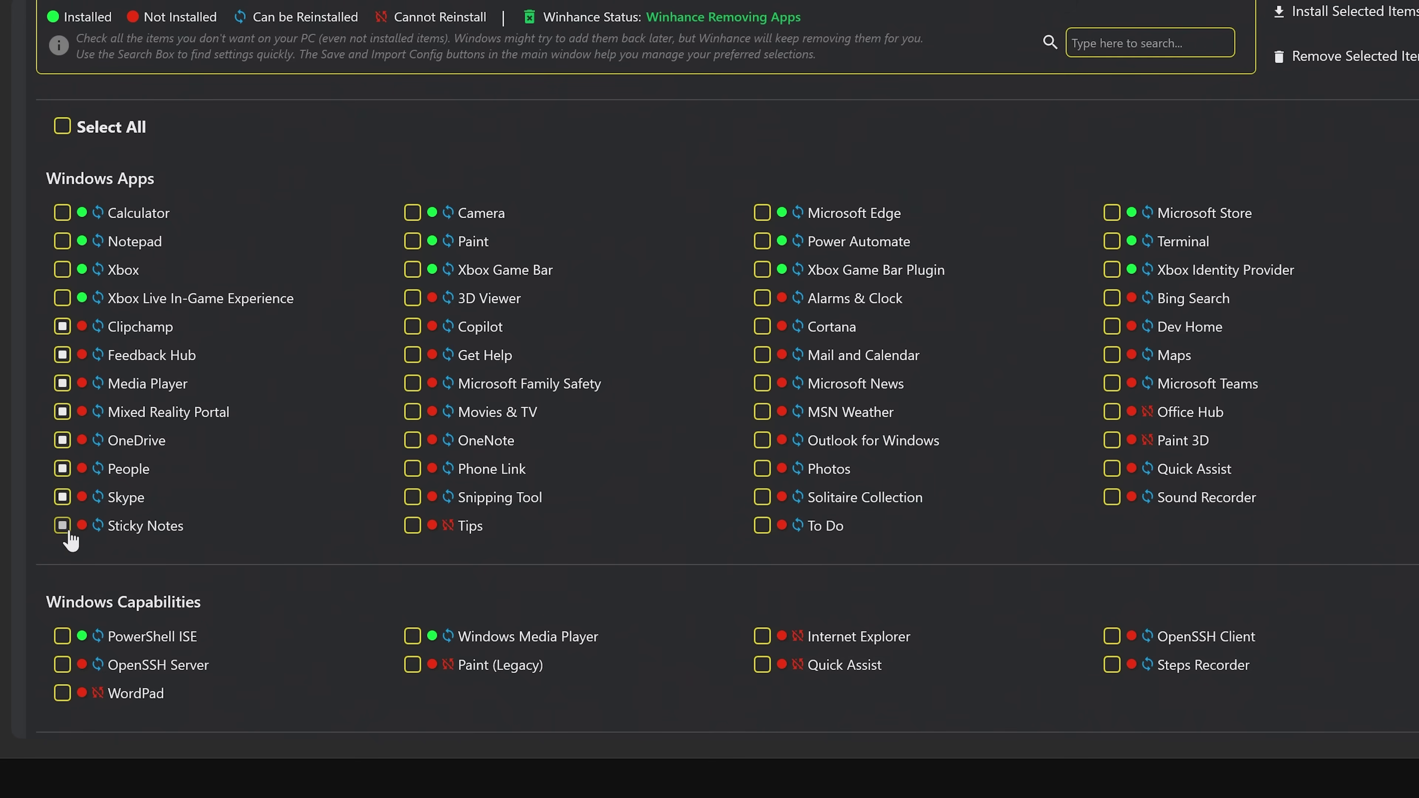
click(409, 302)
click(410, 327)
click(413, 355)
click(412, 412)
click(412, 440)
click(412, 469)
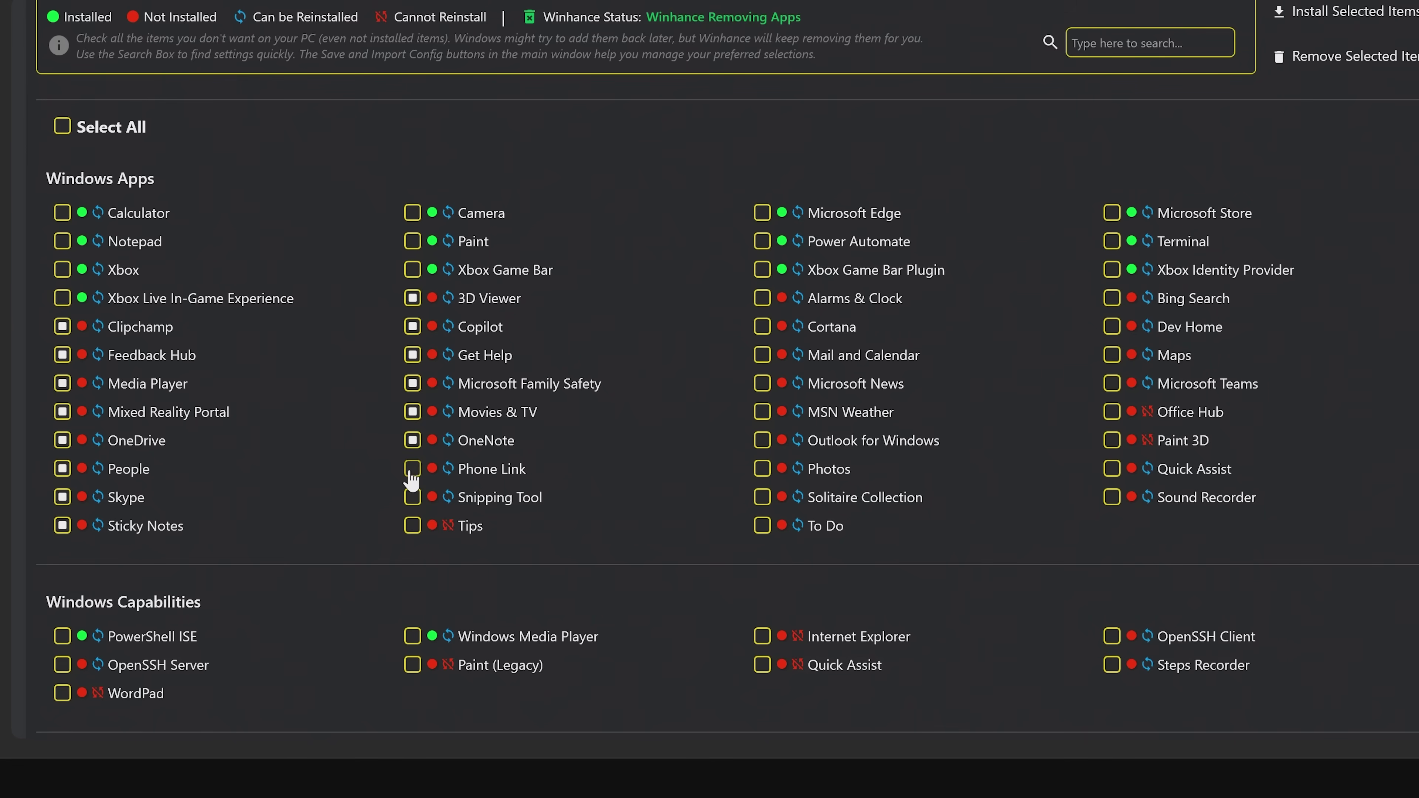
click(413, 497)
click(413, 525)
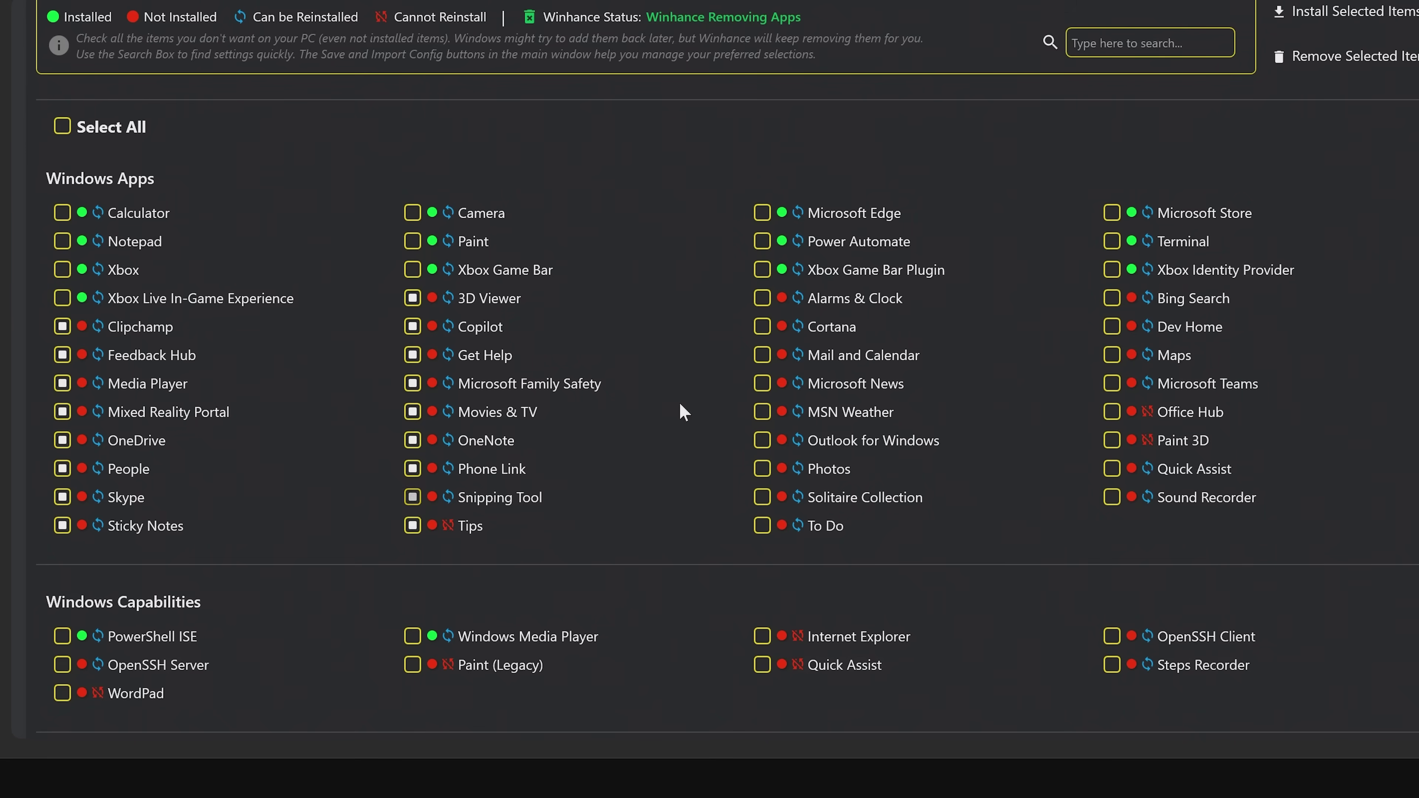
Step: Mark Alarms & Clock, Cortana, Mail and Calendar, News, MSN Weather, Outlook, Photos, Solitaire and To Do
click(763, 302)
click(763, 327)
click(763, 356)
click(762, 383)
click(762, 412)
click(761, 440)
click(762, 469)
click(762, 498)
click(762, 526)
Step: Mark Bing Search, Dev Home, Maps, Teams, Office Hub, Paint 3D, Quick Assist and Sound Recorder
click(1112, 298)
click(1112, 327)
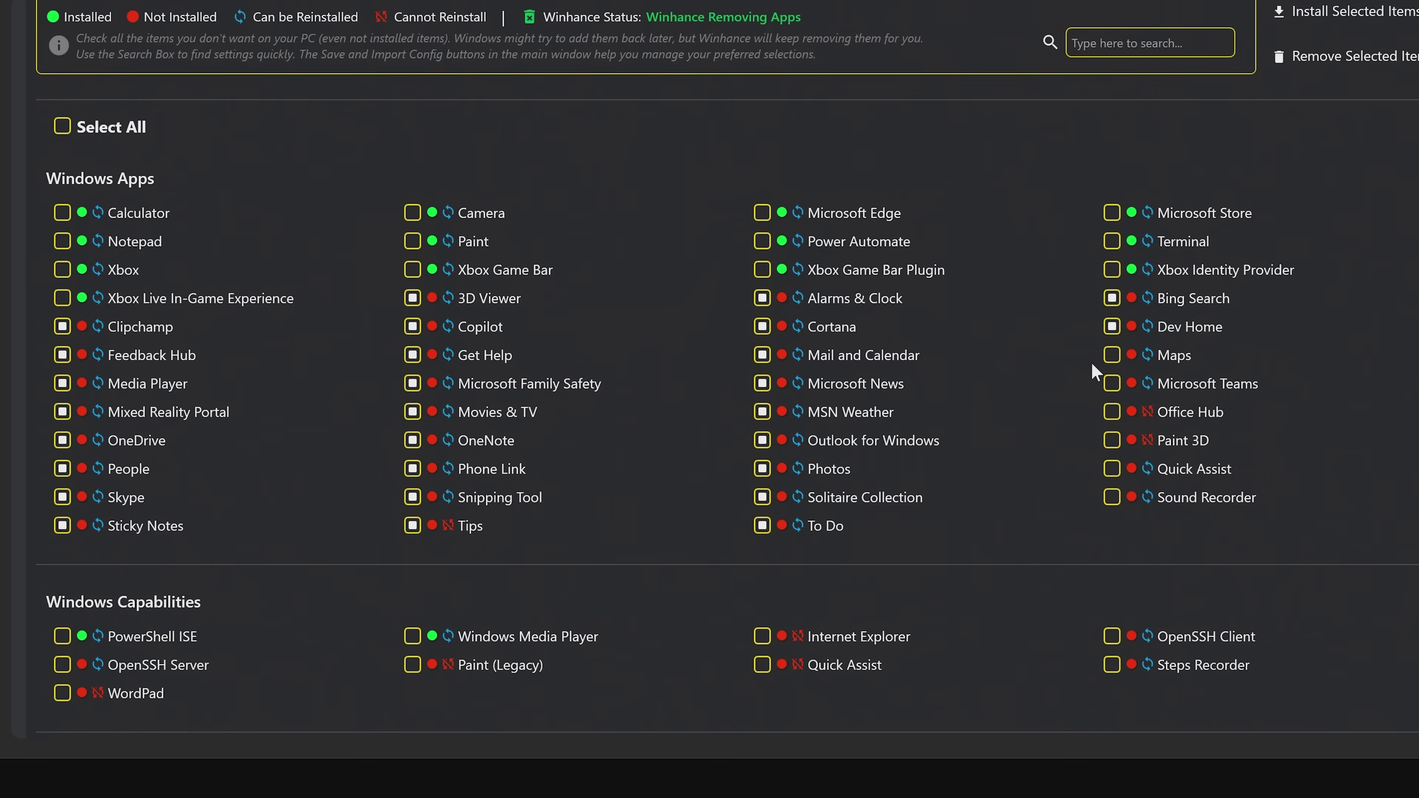
click(1111, 386)
click(1111, 413)
click(1112, 441)
click(1112, 469)
click(1112, 498)
click(777, 352)
Step: Mark capabilities OpenSSH Server/Client, WordPad, Paint (Legacy), Internet Explorer, Quick Assist, Steps Recorder, plus Microsoft Edge
click(62, 665)
click(62, 693)
click(413, 665)
click(762, 636)
click(764, 666)
click(1110, 667)
click(1112, 636)
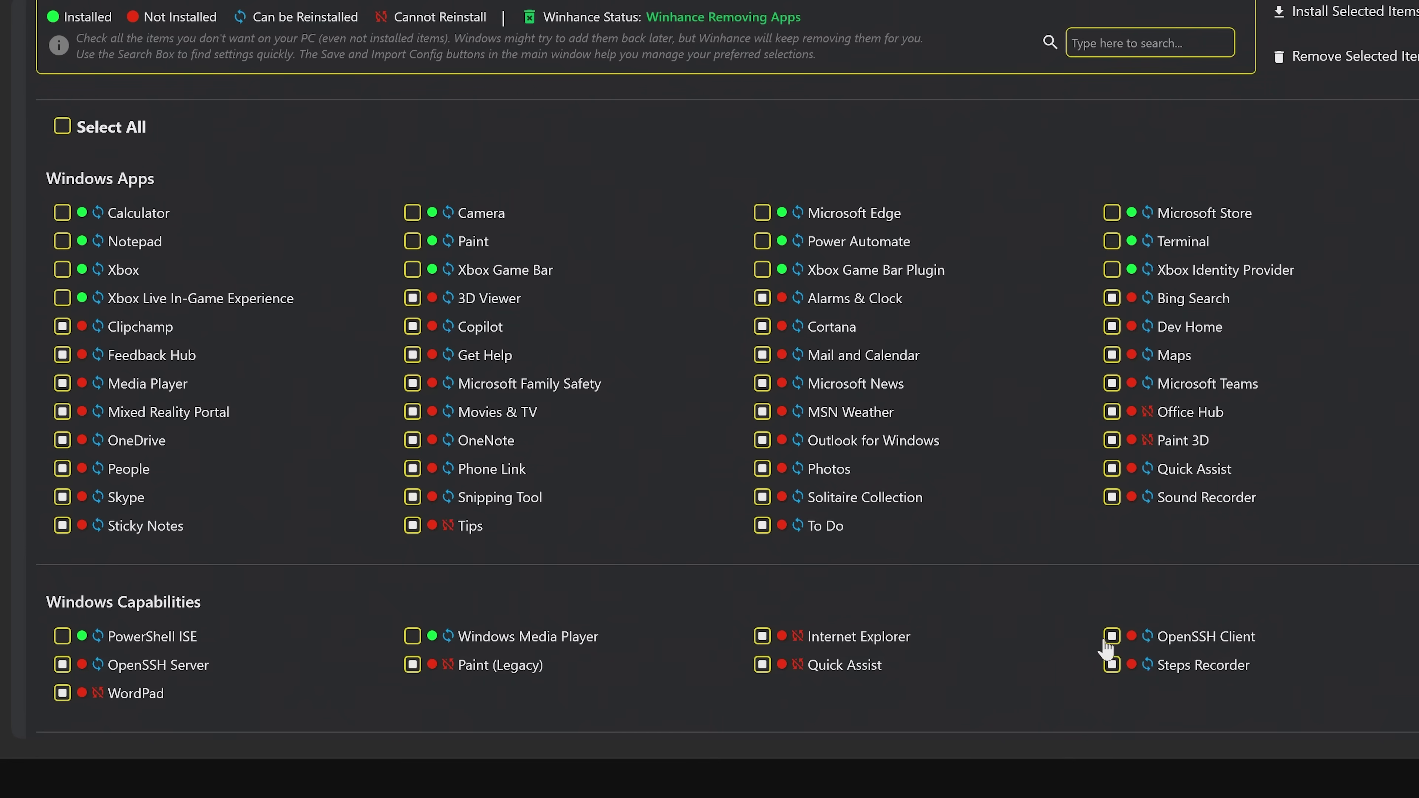
click(133, 672)
click(758, 215)
Step: Mark Subsystem for Linux, Hyper-V, Hypervisor Platform, Hyper-V Management Tools, Windows Sandbox and Recall for removal
scroll(829, 423, down, 4)
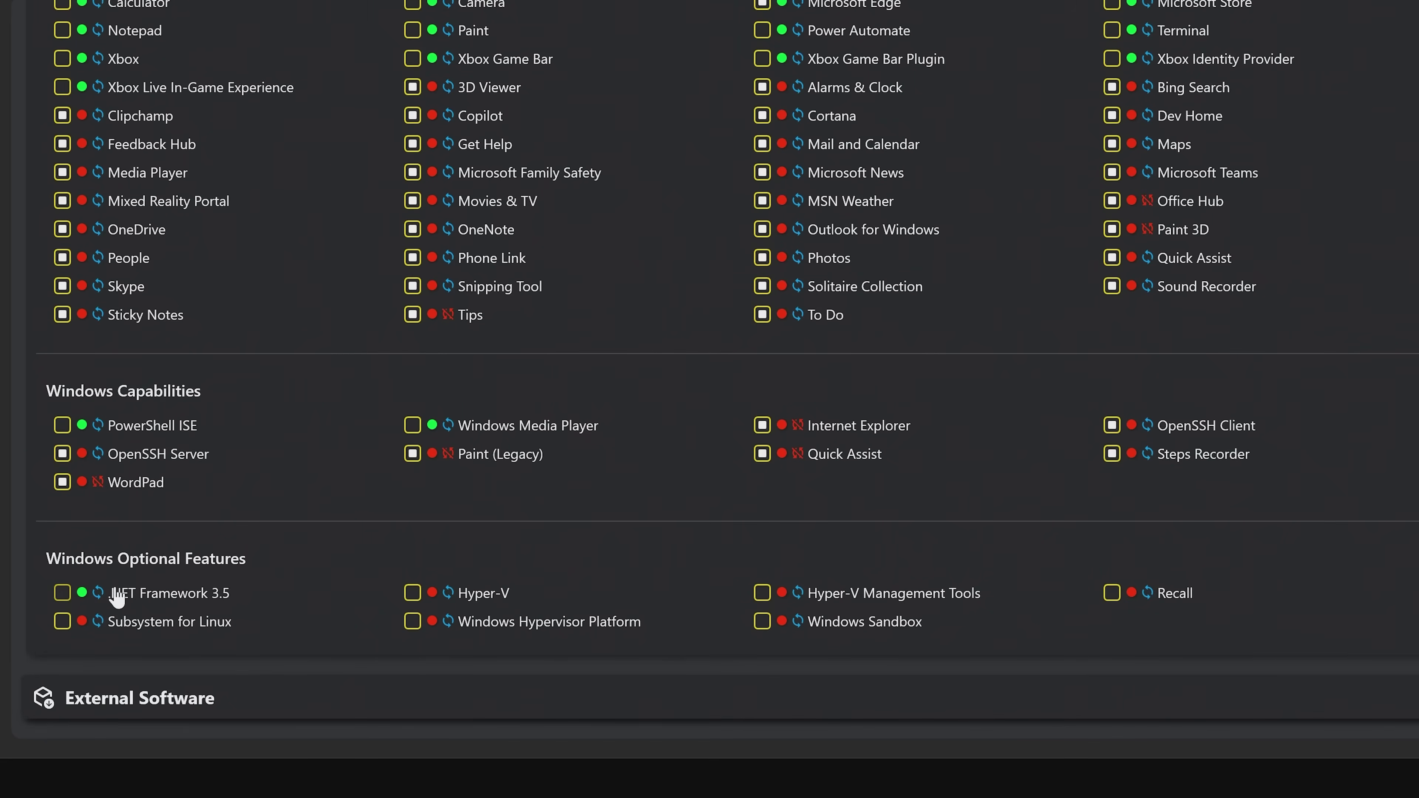
click(62, 622)
click(412, 595)
click(412, 622)
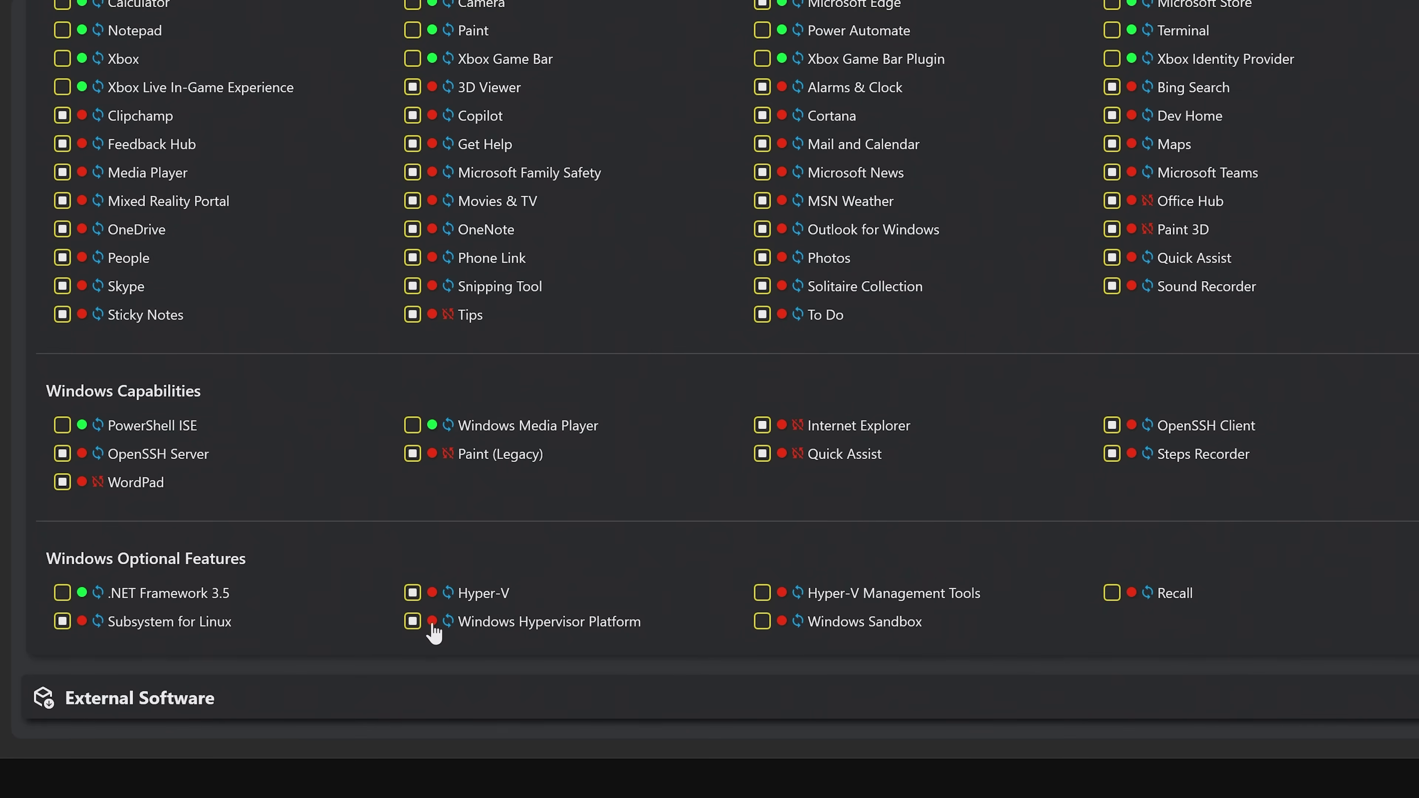
click(762, 594)
click(762, 622)
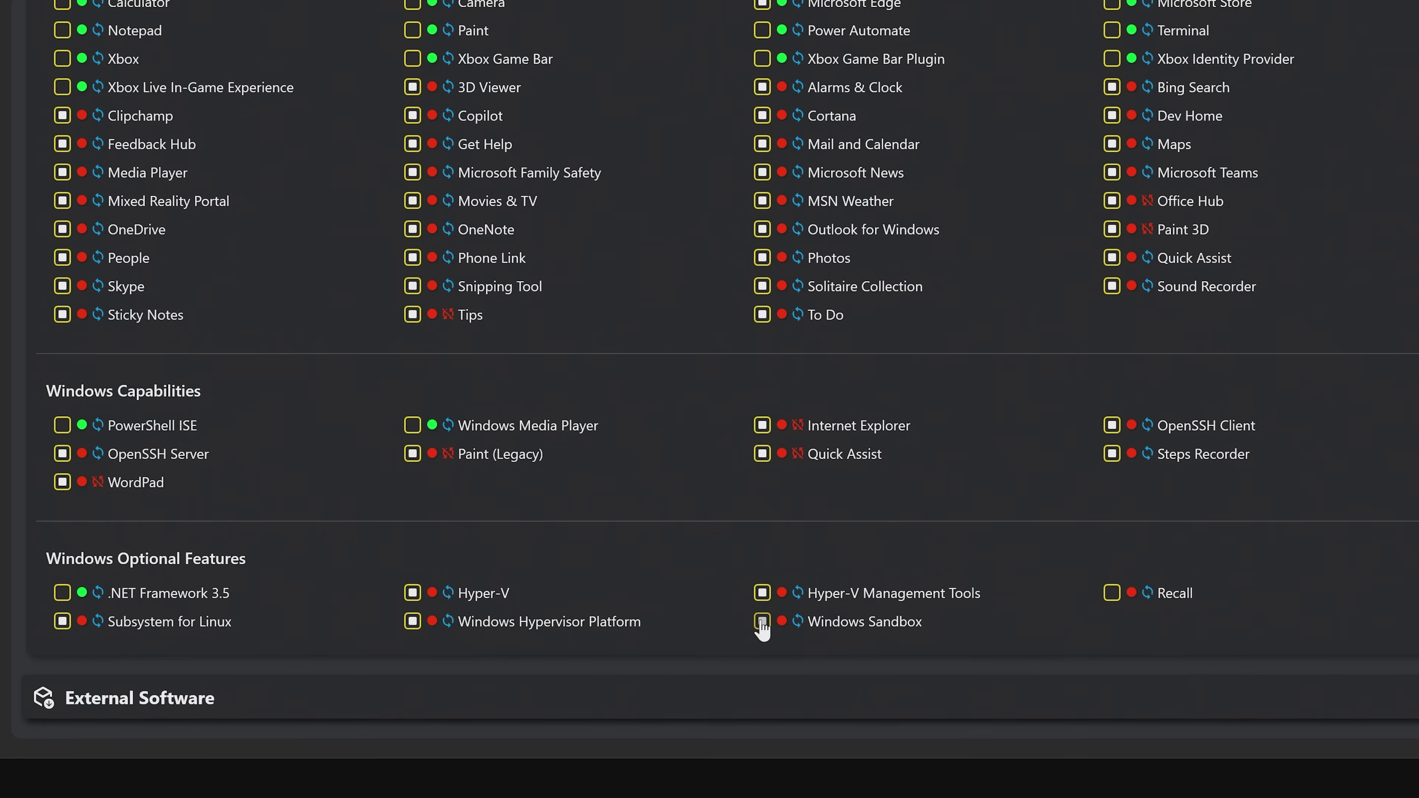
click(1112, 596)
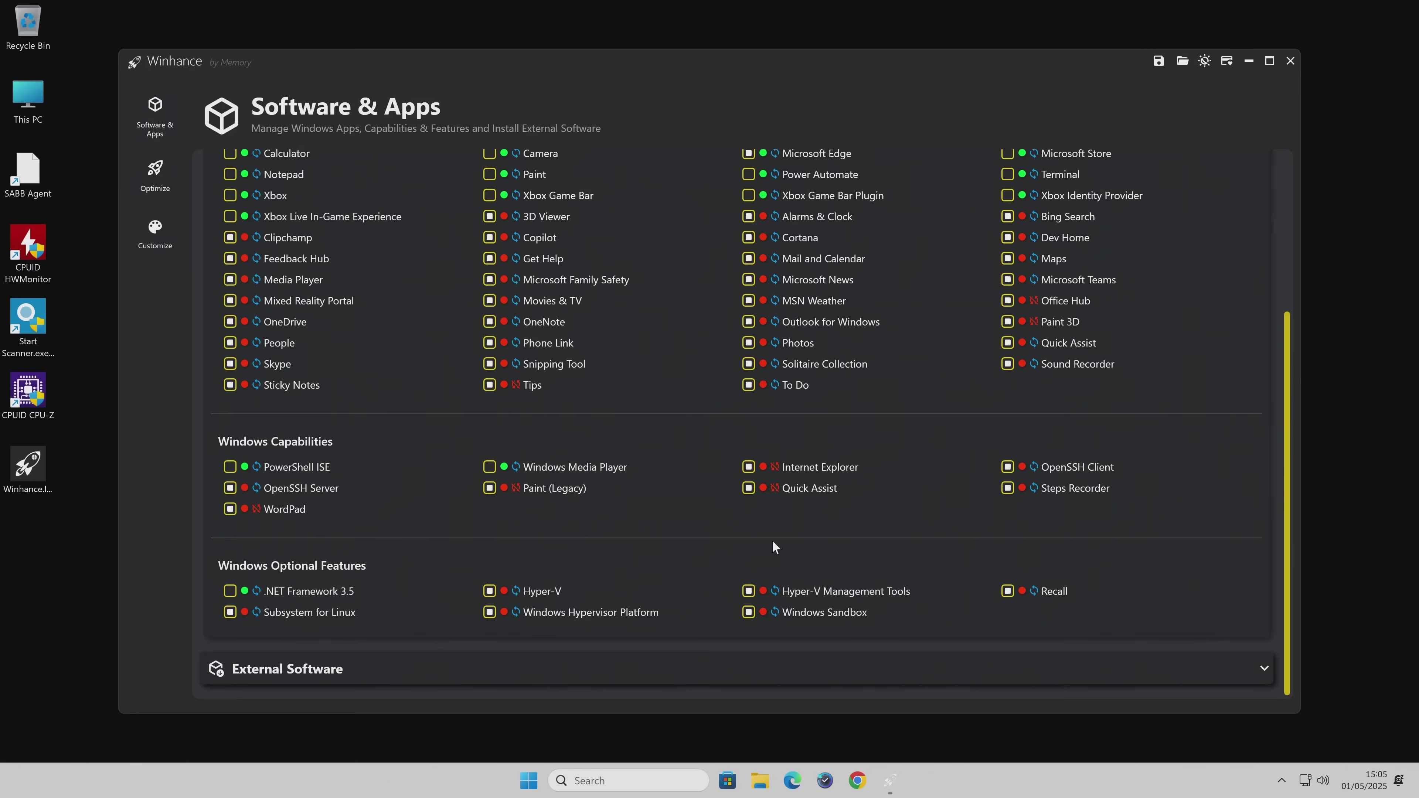
scroll(814, 366, up, 3)
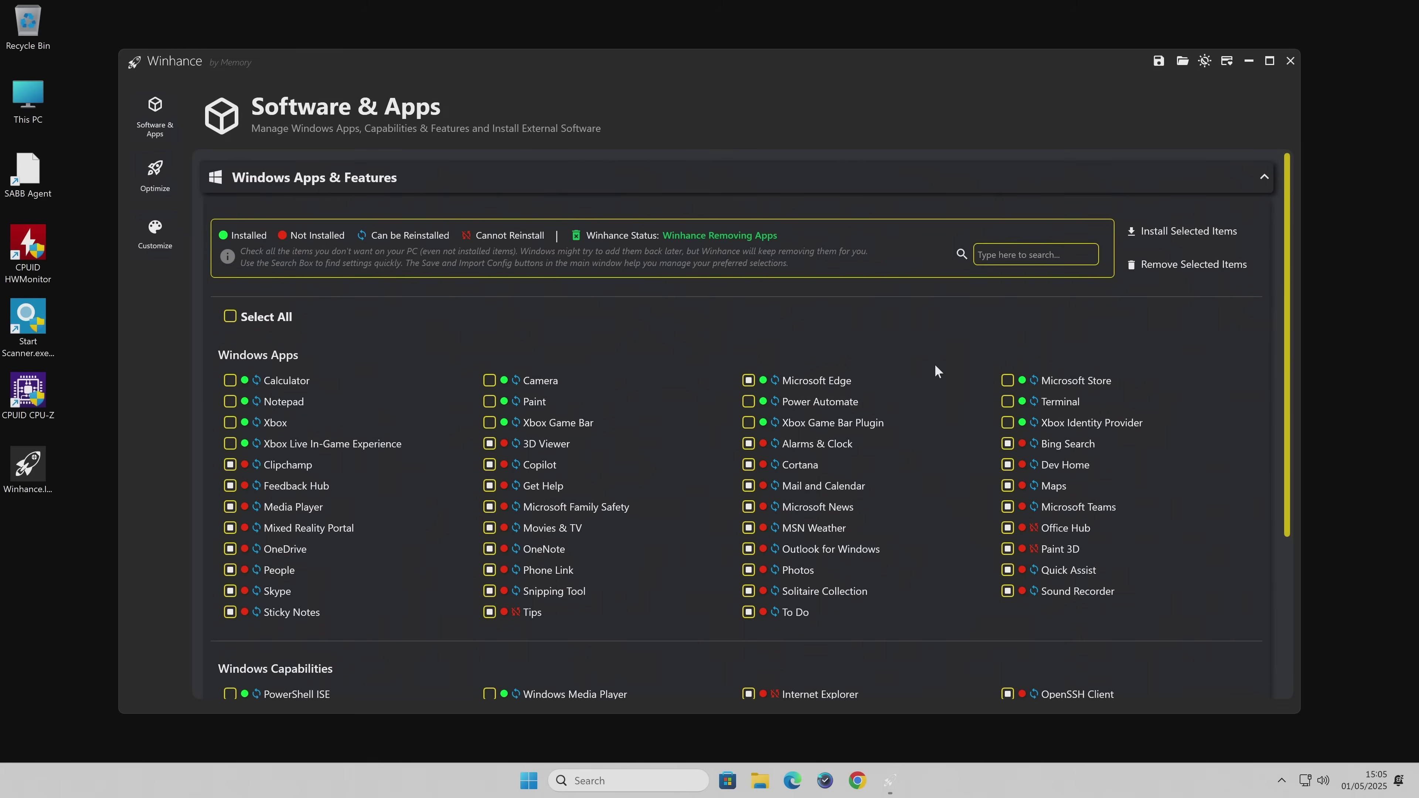
Step: Remove the 48 selected items, confirm the removal, and close the success report
click(1170, 269)
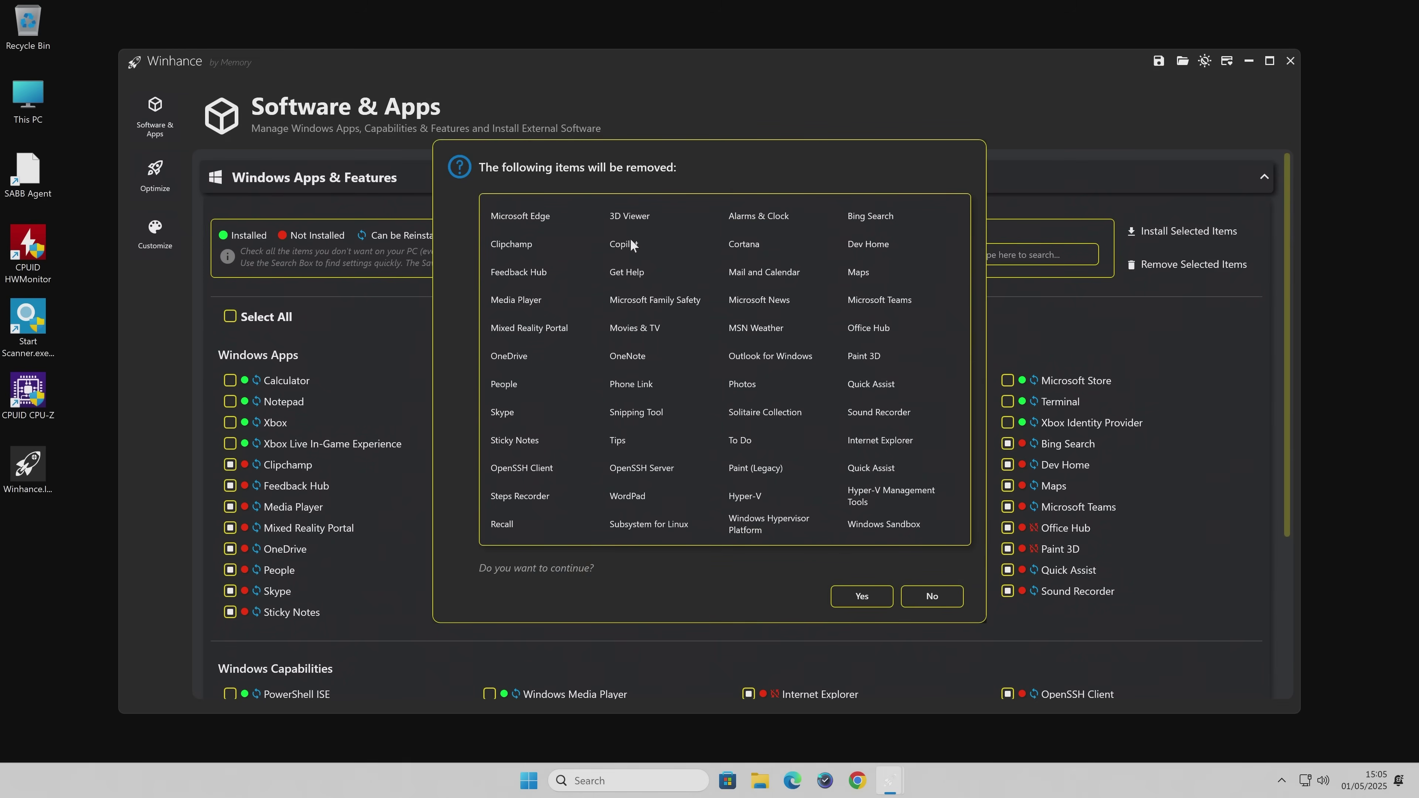
click(848, 600)
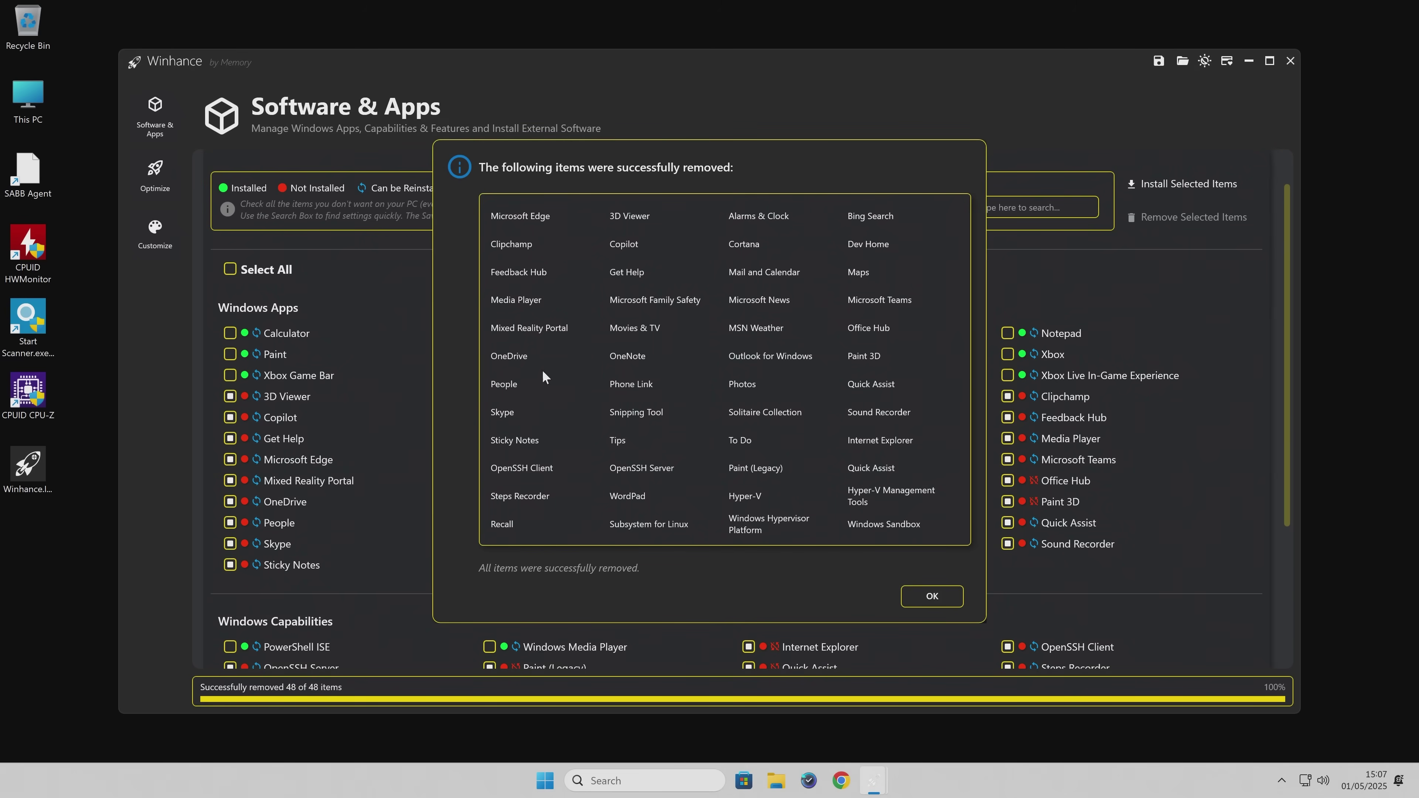
click(938, 589)
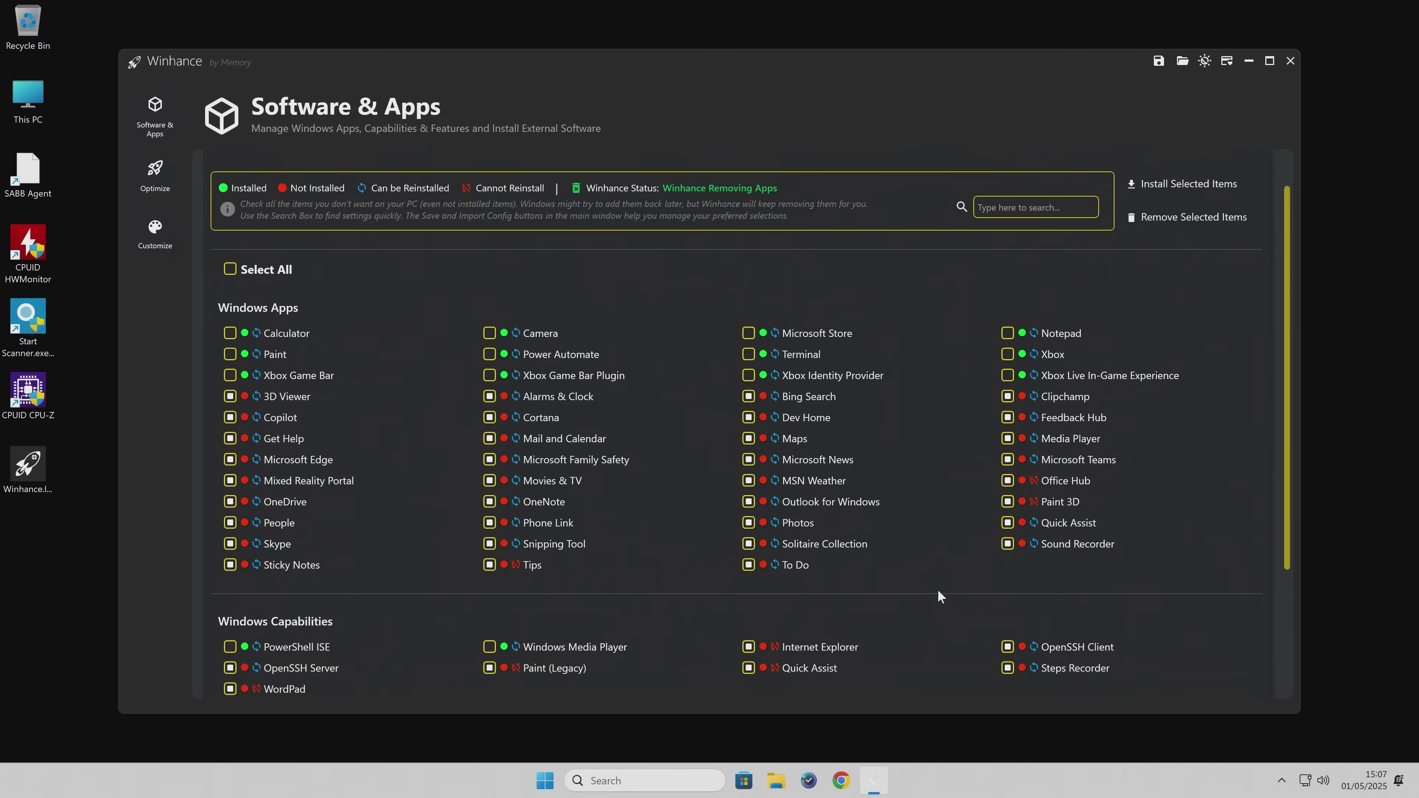
Step: Scroll down to External Software and tick WinRAR for installation, leaving Chrome unticked
scroll(837, 503, down, 2)
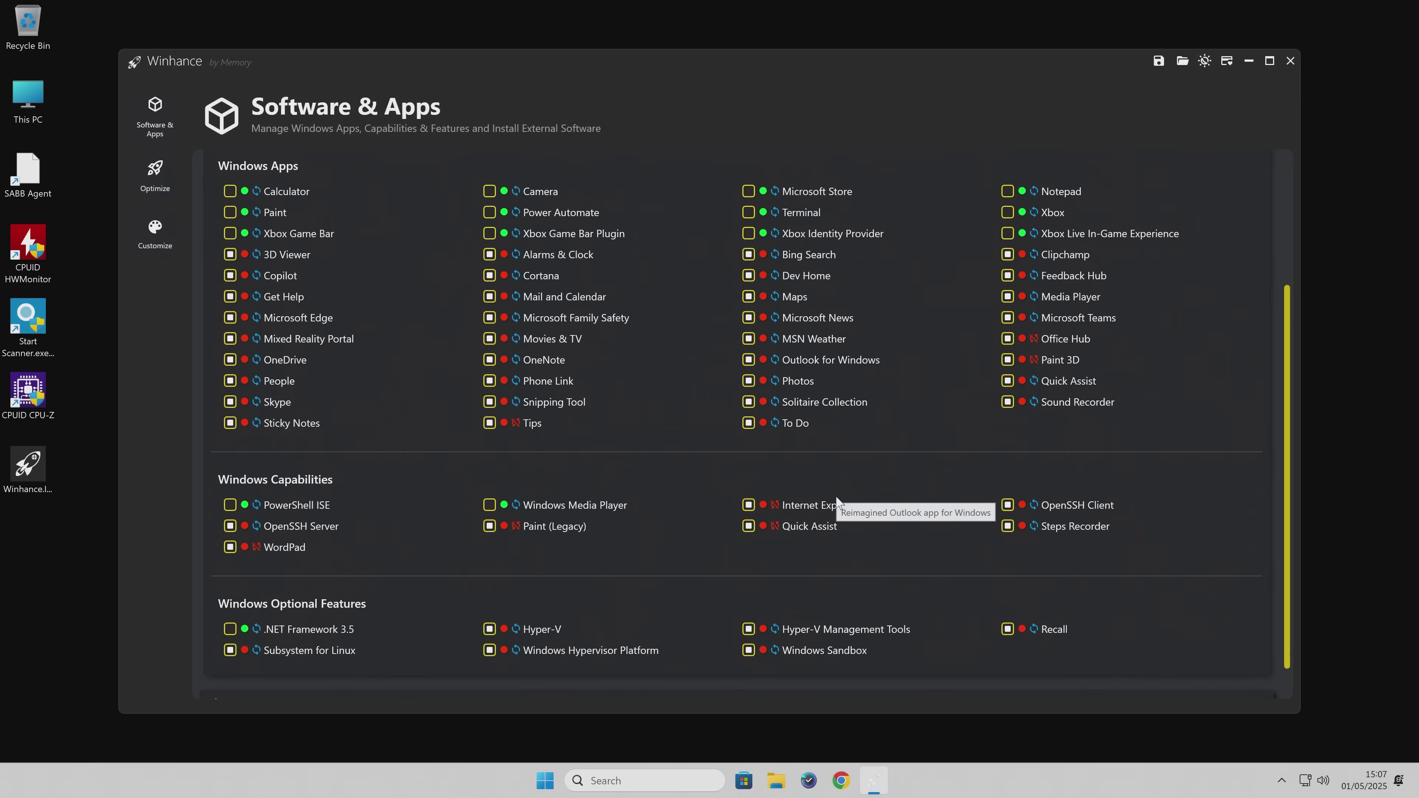
scroll(836, 499, down, 1)
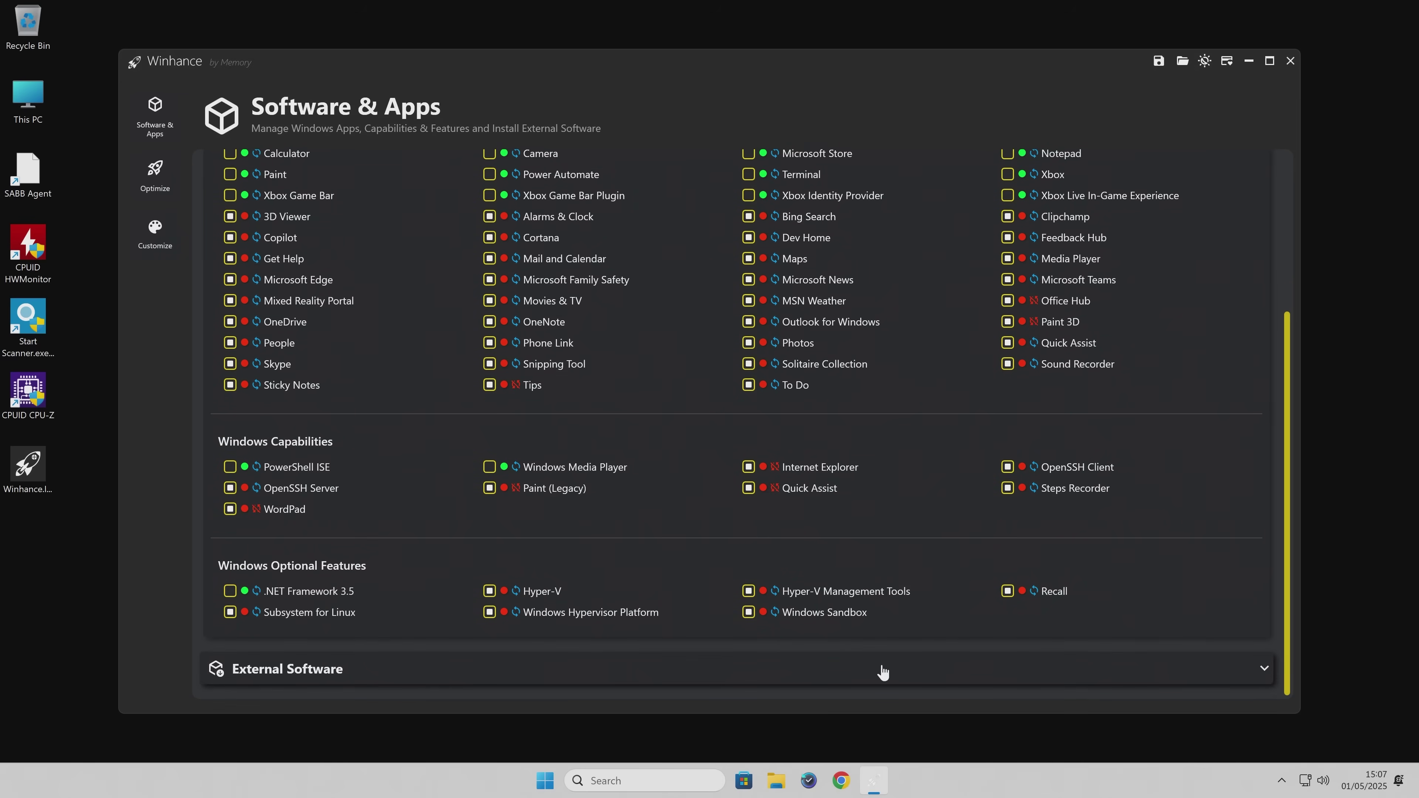
scroll(882, 668, down, 1)
scroll(836, 545, down, 5)
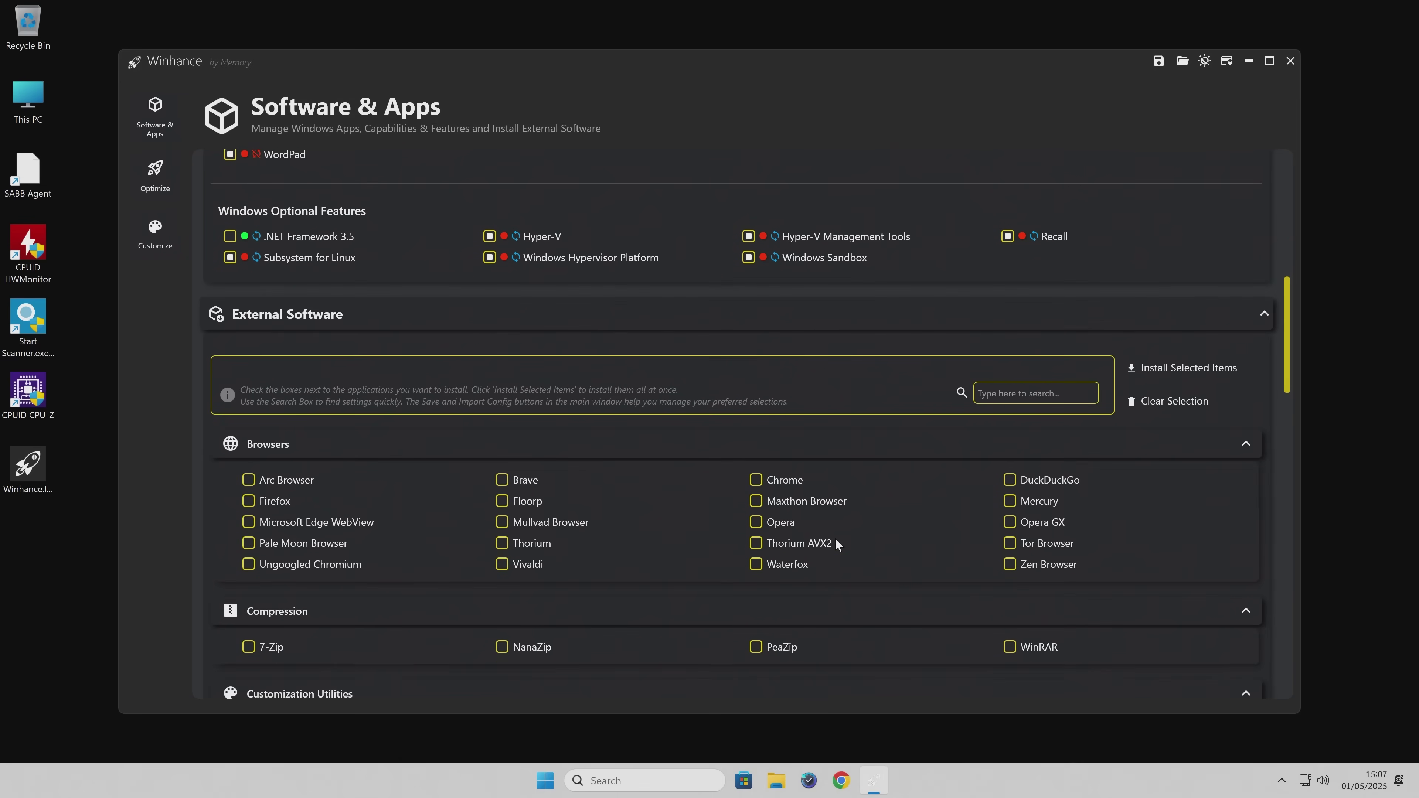
scroll(835, 537, down, 2)
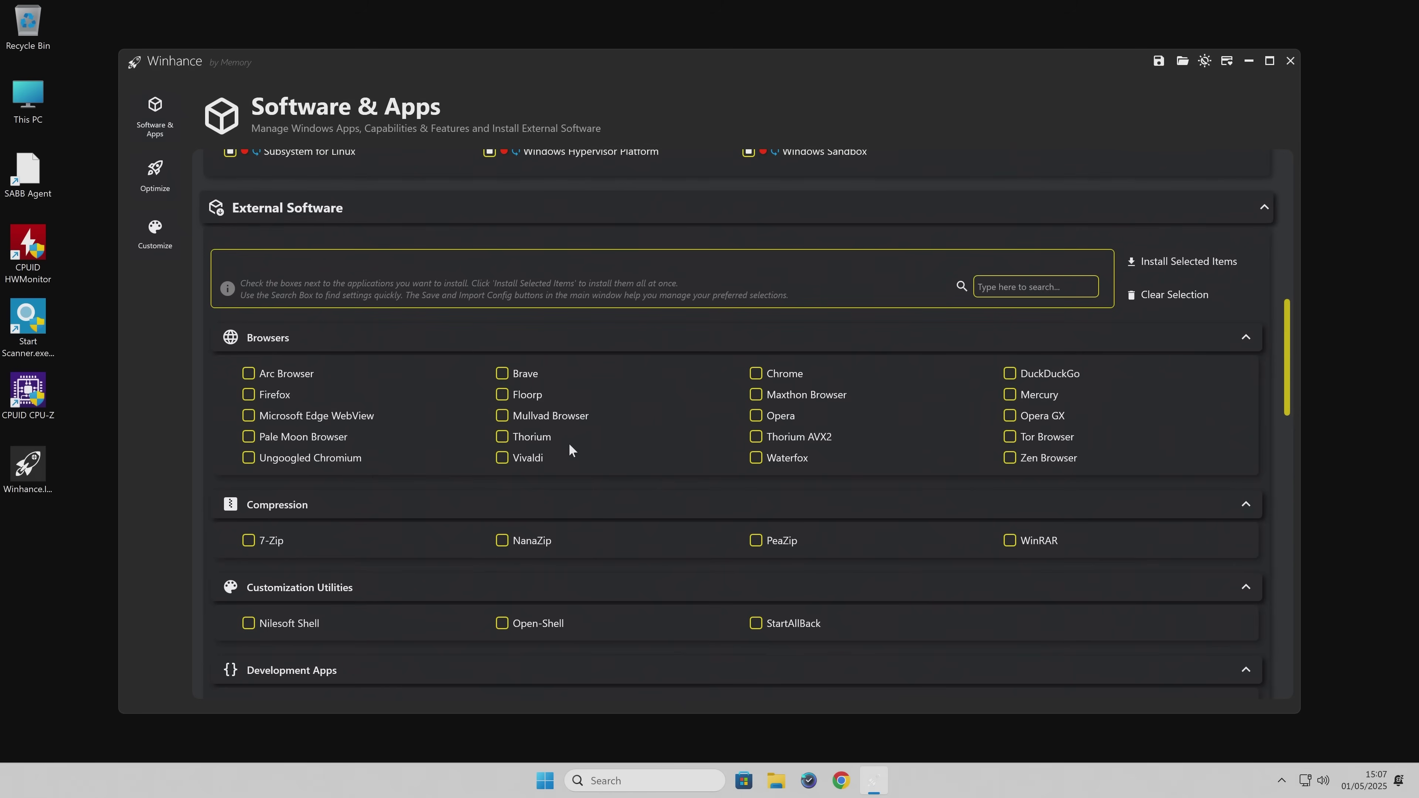
click(768, 379)
Step: Install only WinRAR with Chrome unticked, then untick WinRAR once the installation succeeds
click(1009, 541)
click(1162, 261)
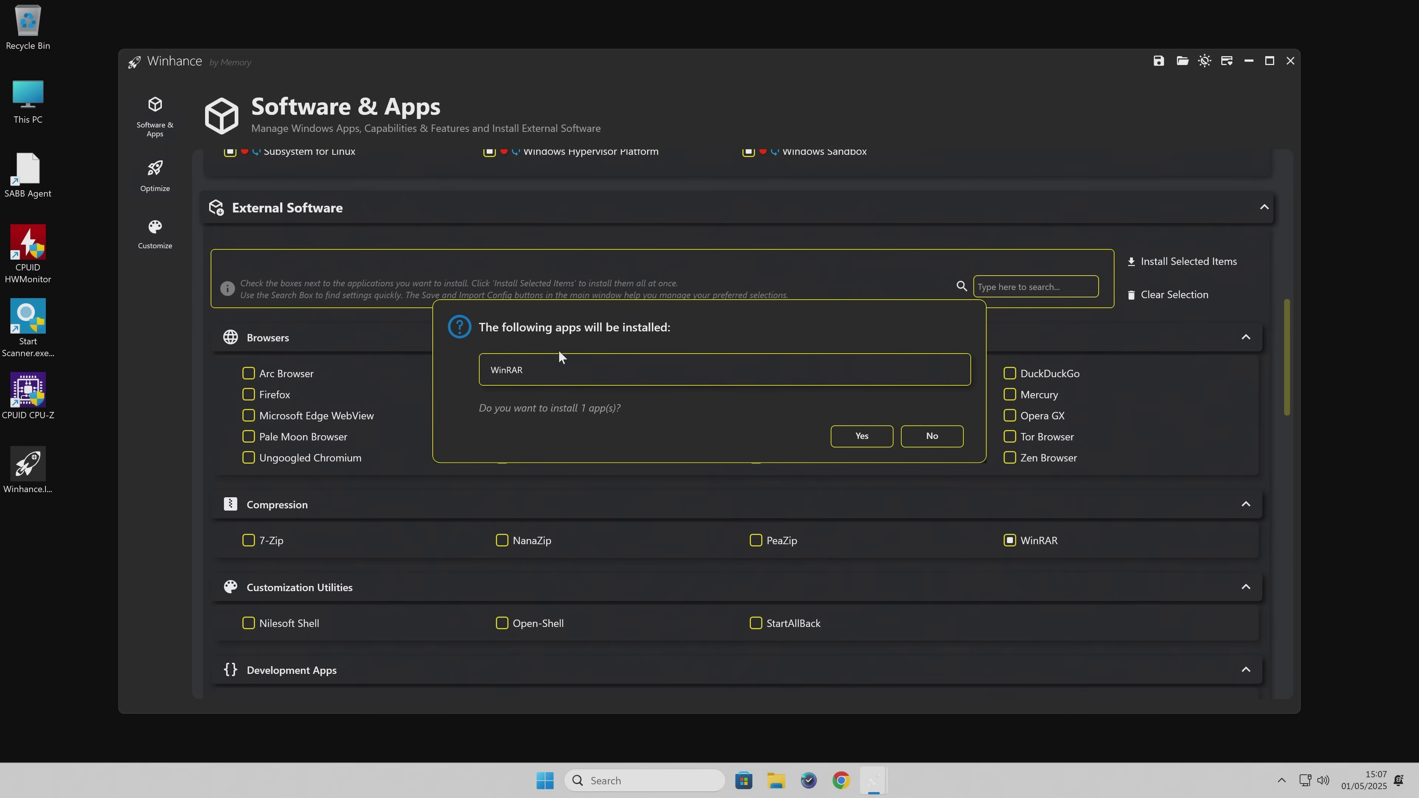
click(845, 434)
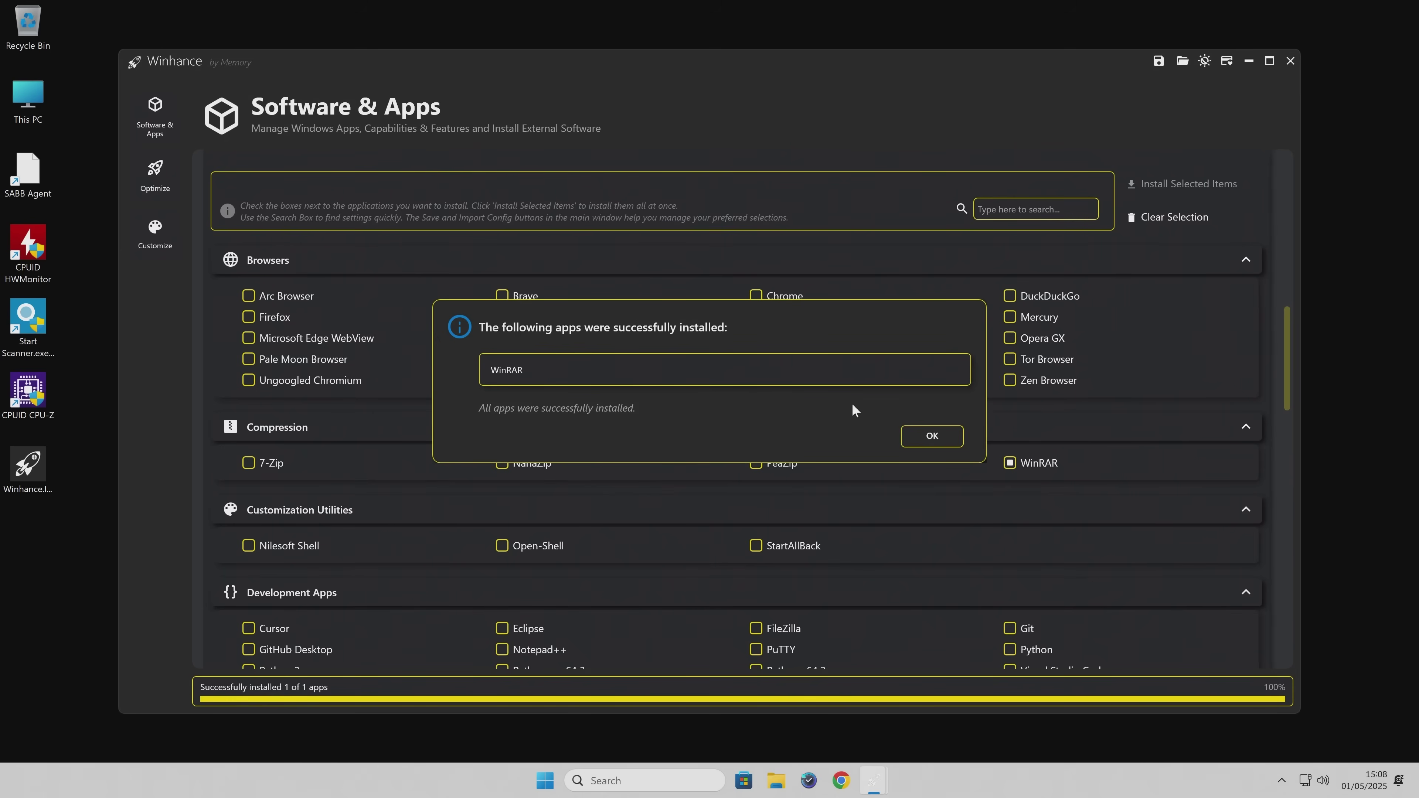
click(932, 436)
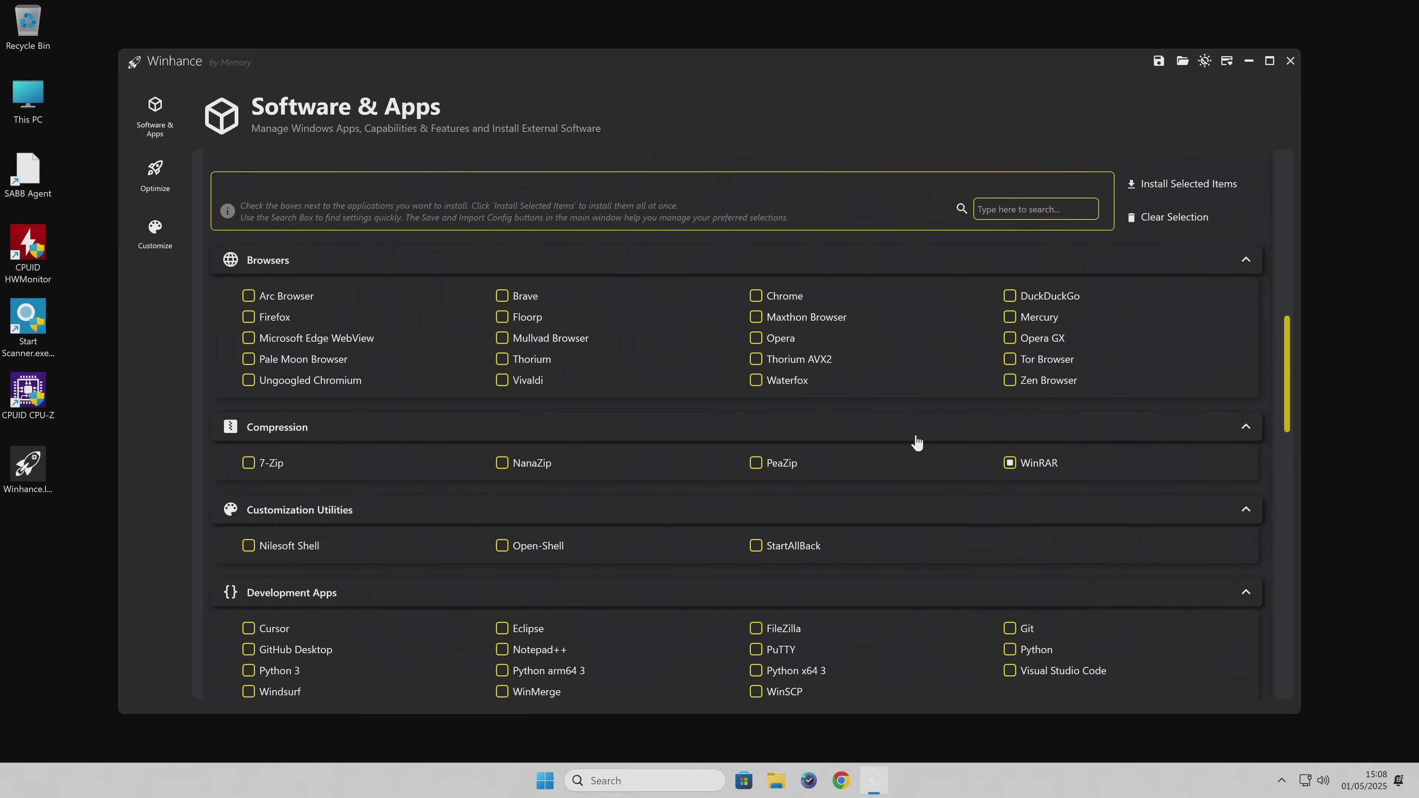
click(1006, 468)
scroll(797, 500, down, 10)
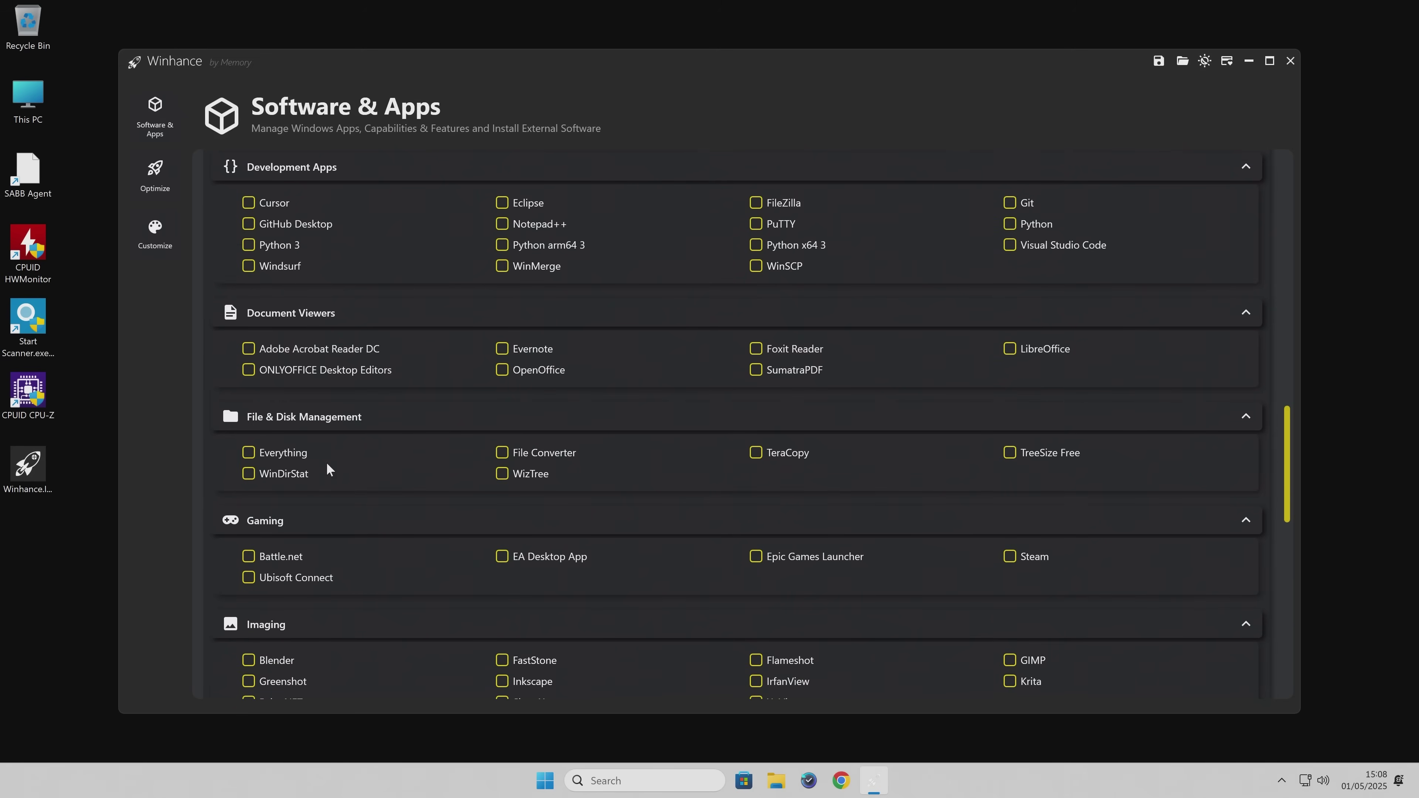
scroll(409, 490, down, 2)
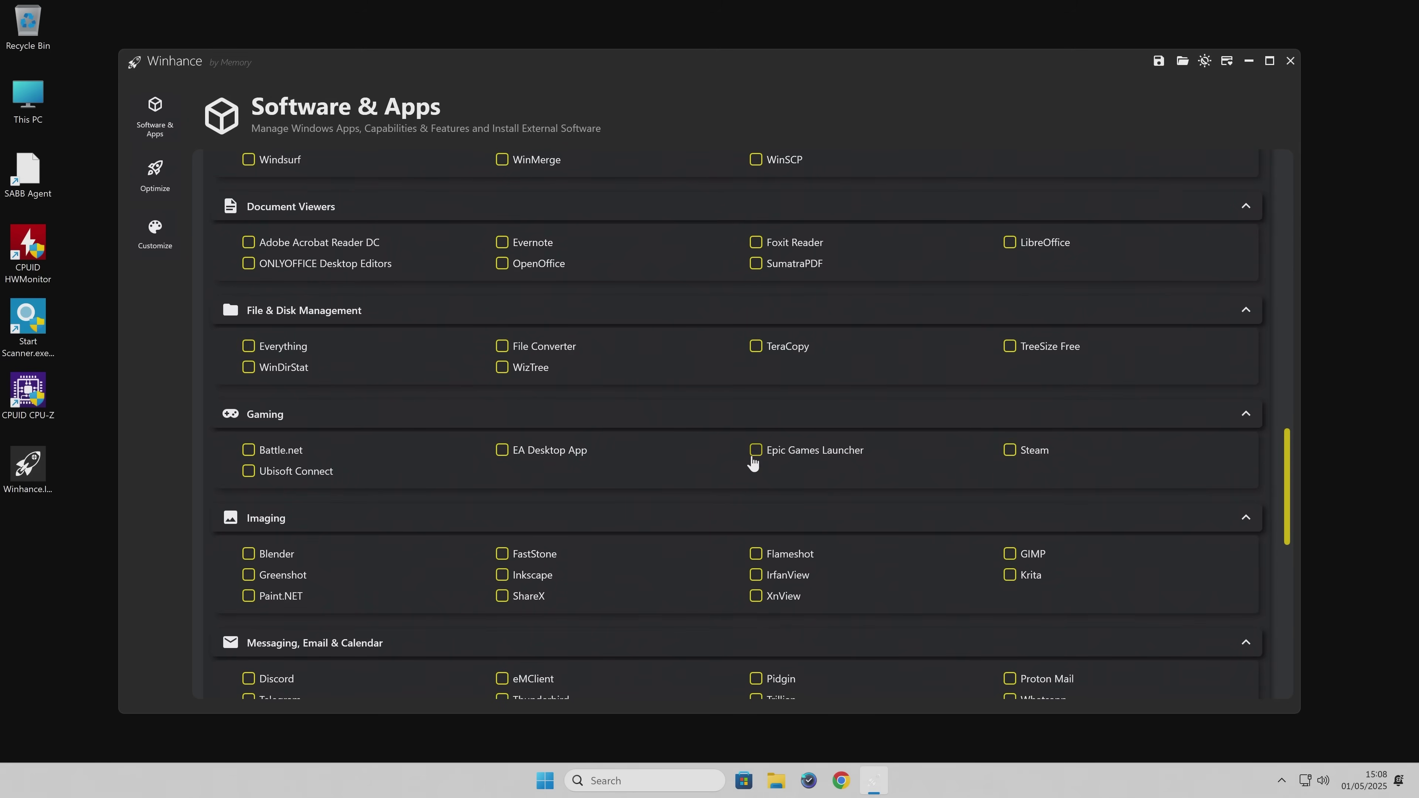
scroll(442, 469, down, 2)
scroll(442, 471, down, 2)
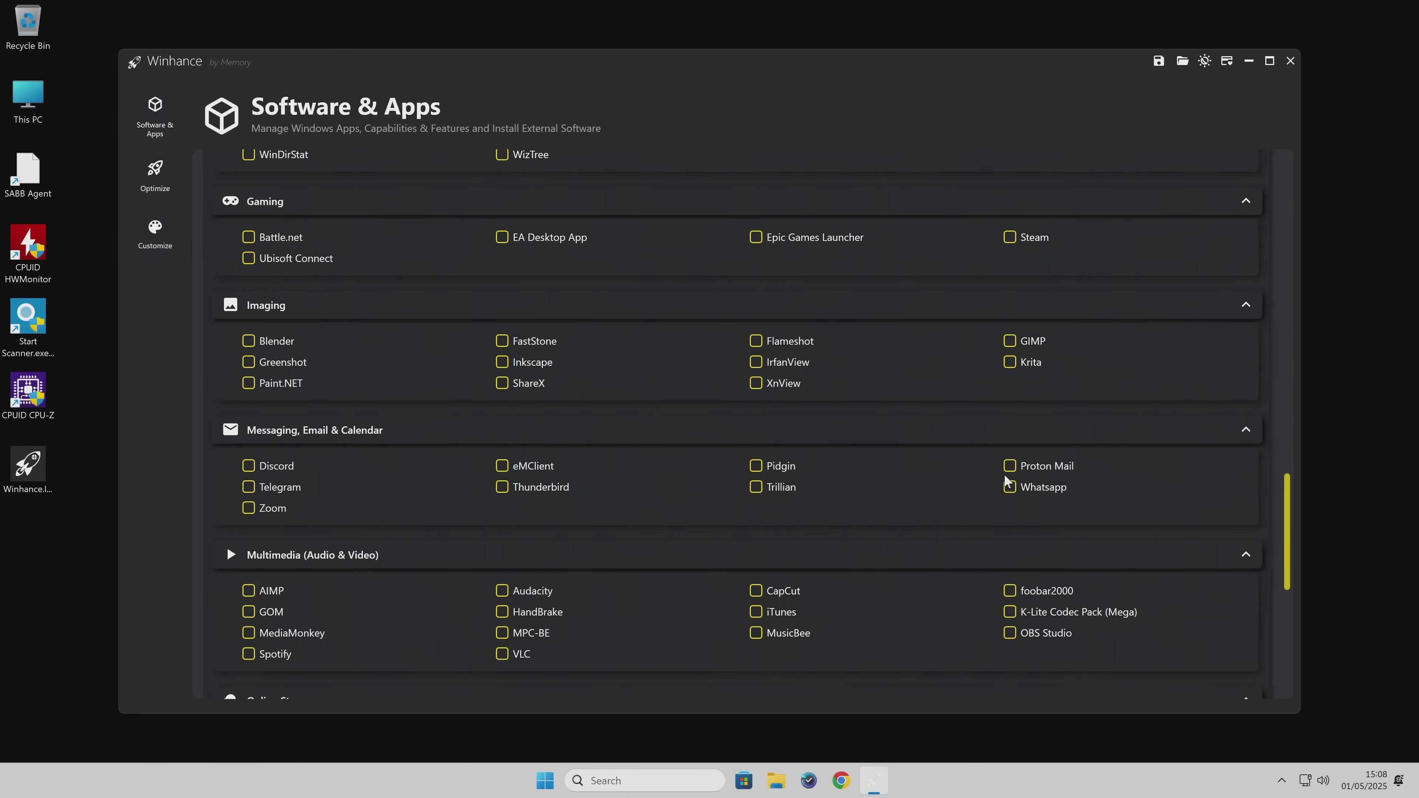
scroll(717, 519, down, 5)
scroll(717, 519, down, 3)
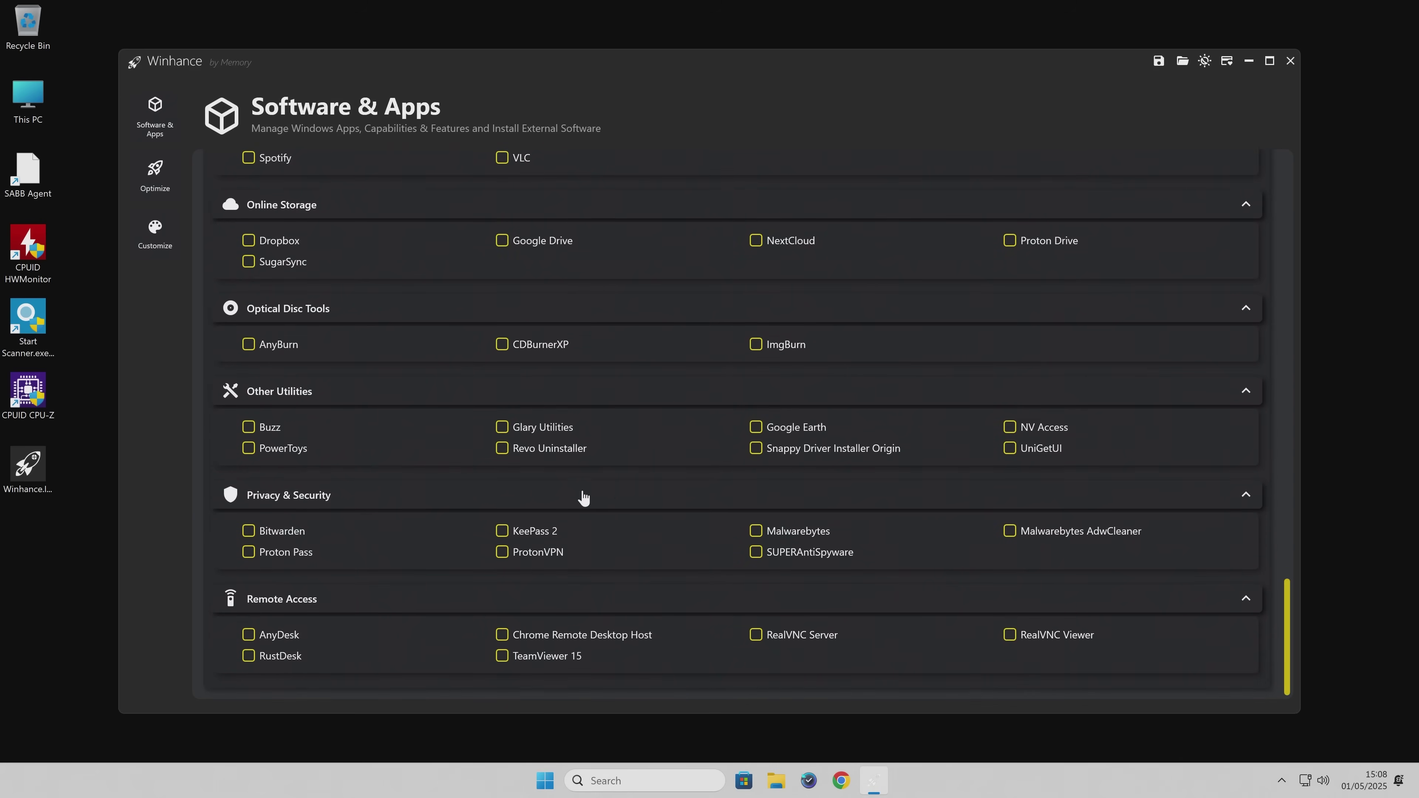
scroll(583, 497, up, 4)
scroll(560, 573, up, 15)
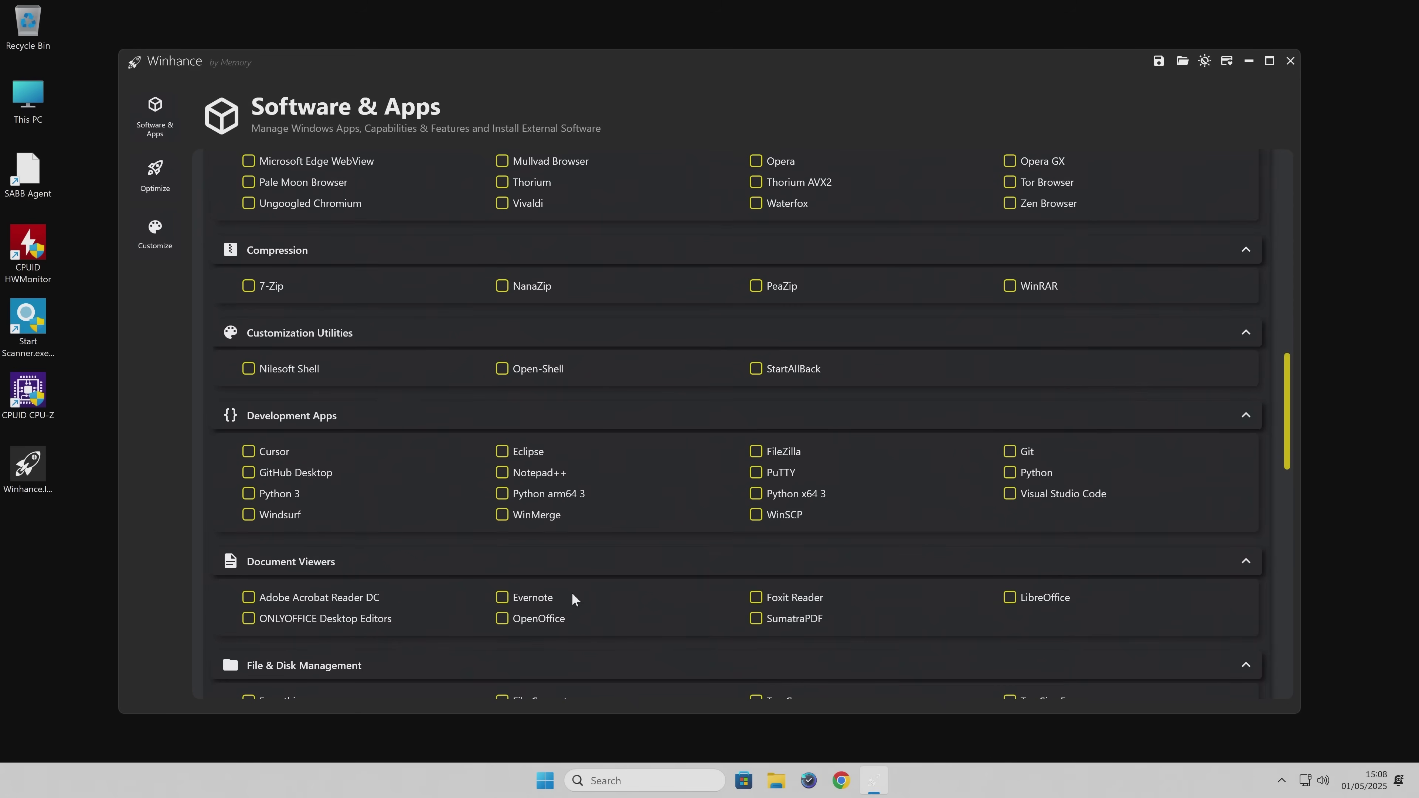
scroll(643, 603, up, 15)
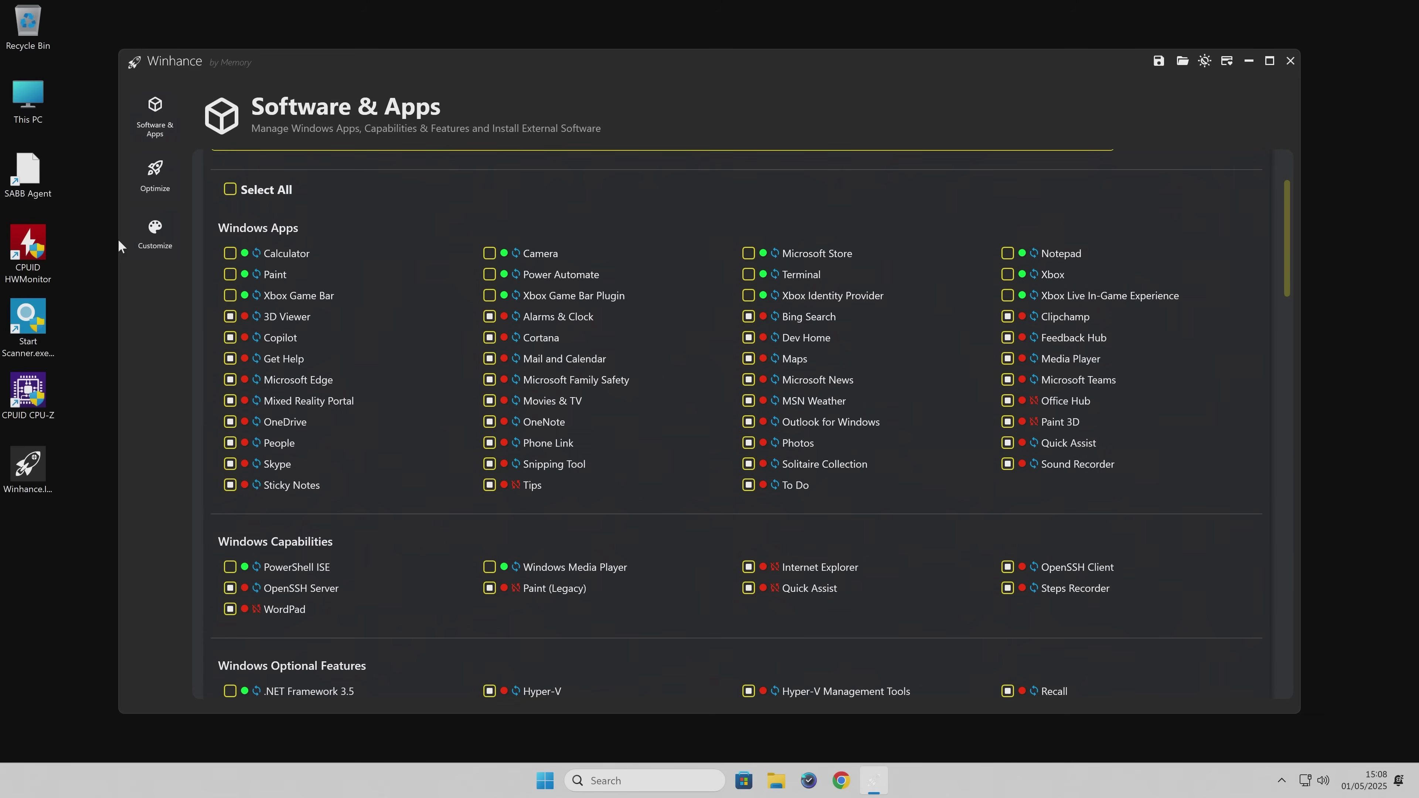
click(149, 175)
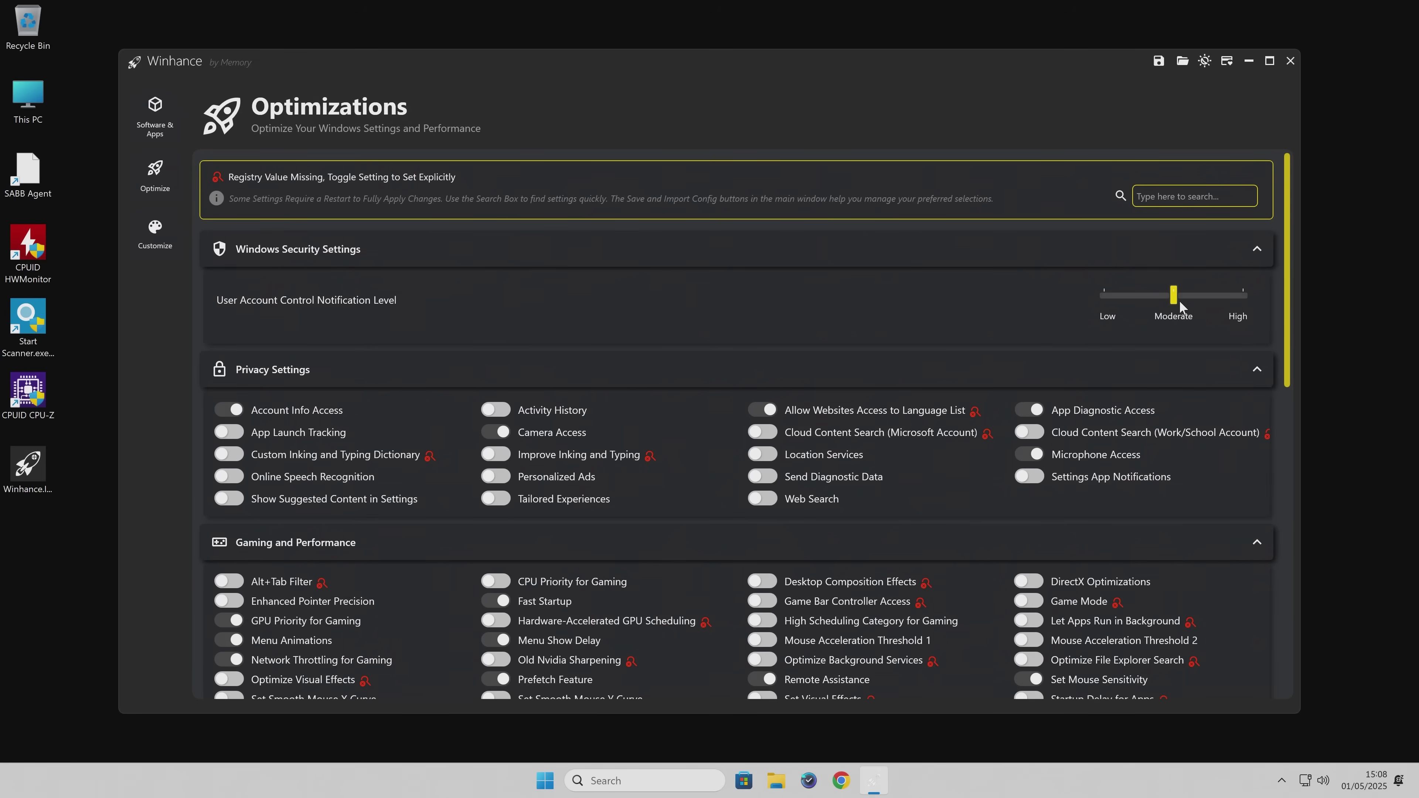
scroll(442, 453, down, 3)
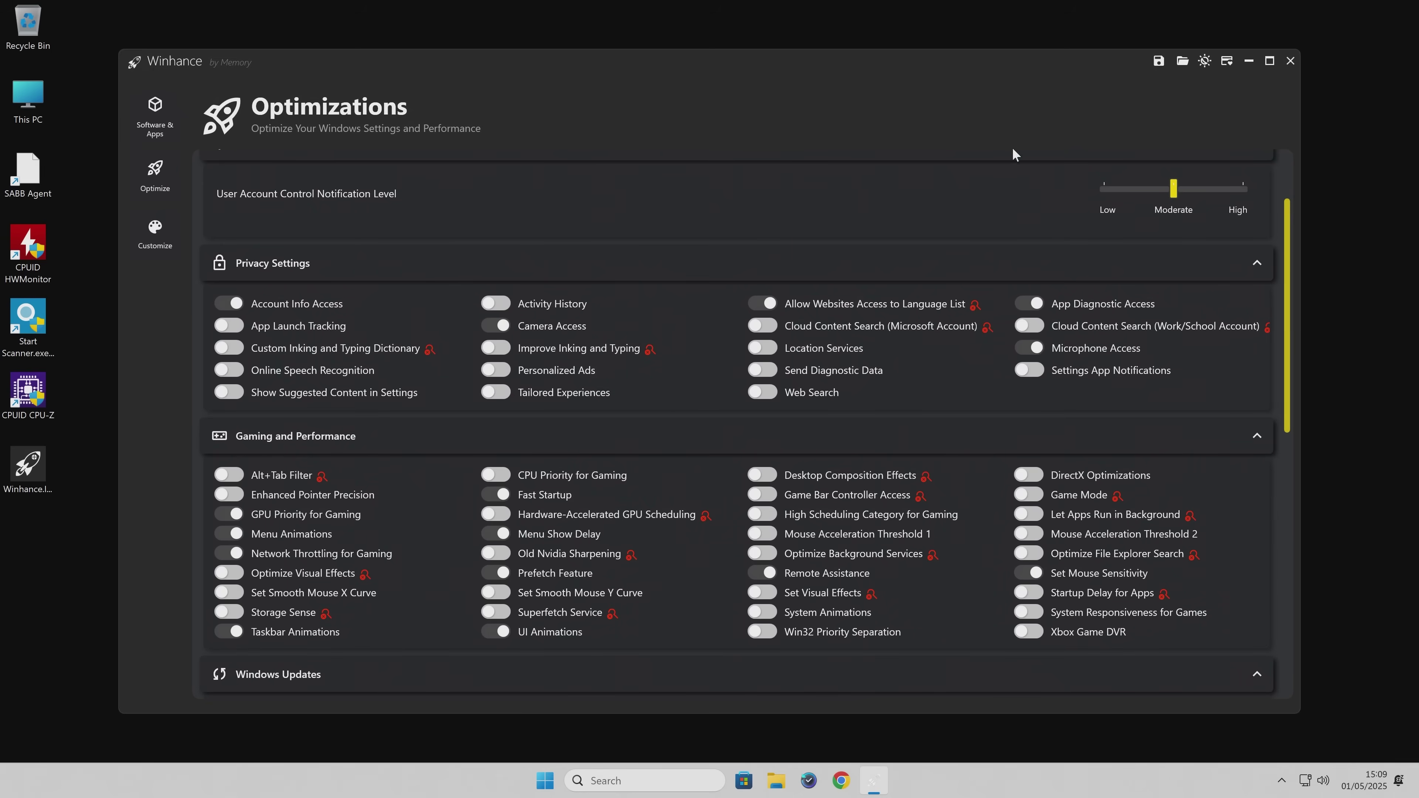
click(490, 303)
click(489, 306)
mouse_move(1031, 297)
scroll(337, 469, down, 5)
scroll(338, 468, down, 1)
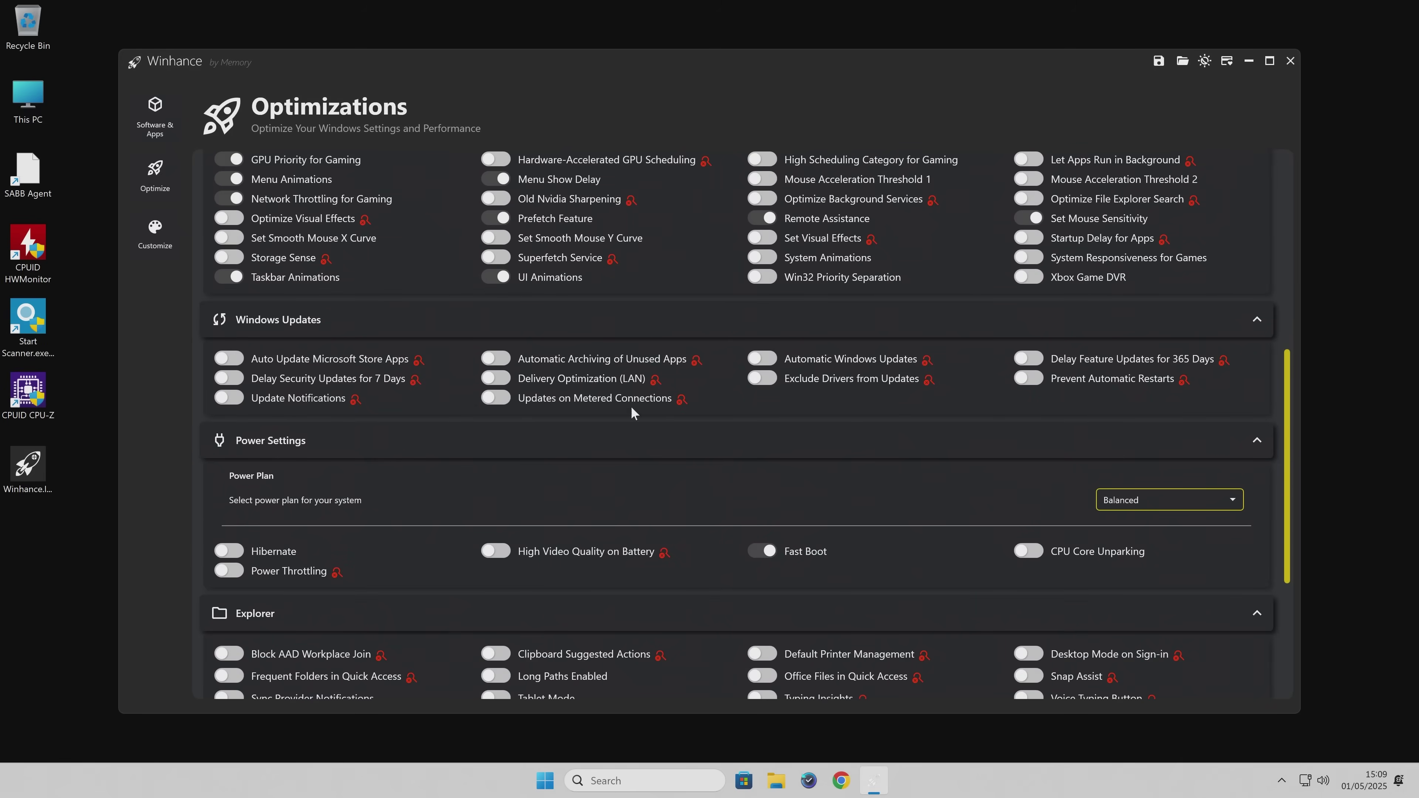
scroll(462, 504, down, 2)
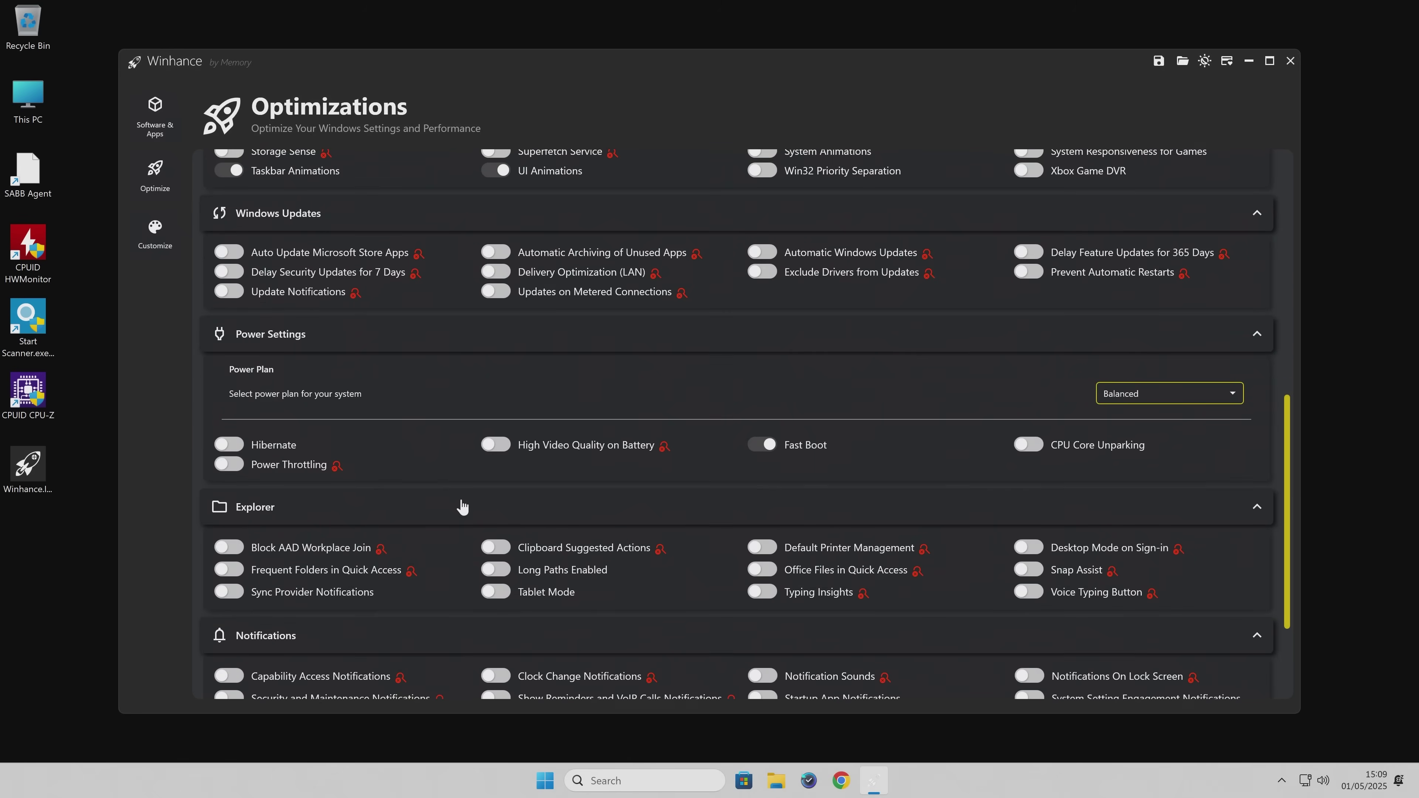
click(226, 446)
scroll(761, 528, down, 1)
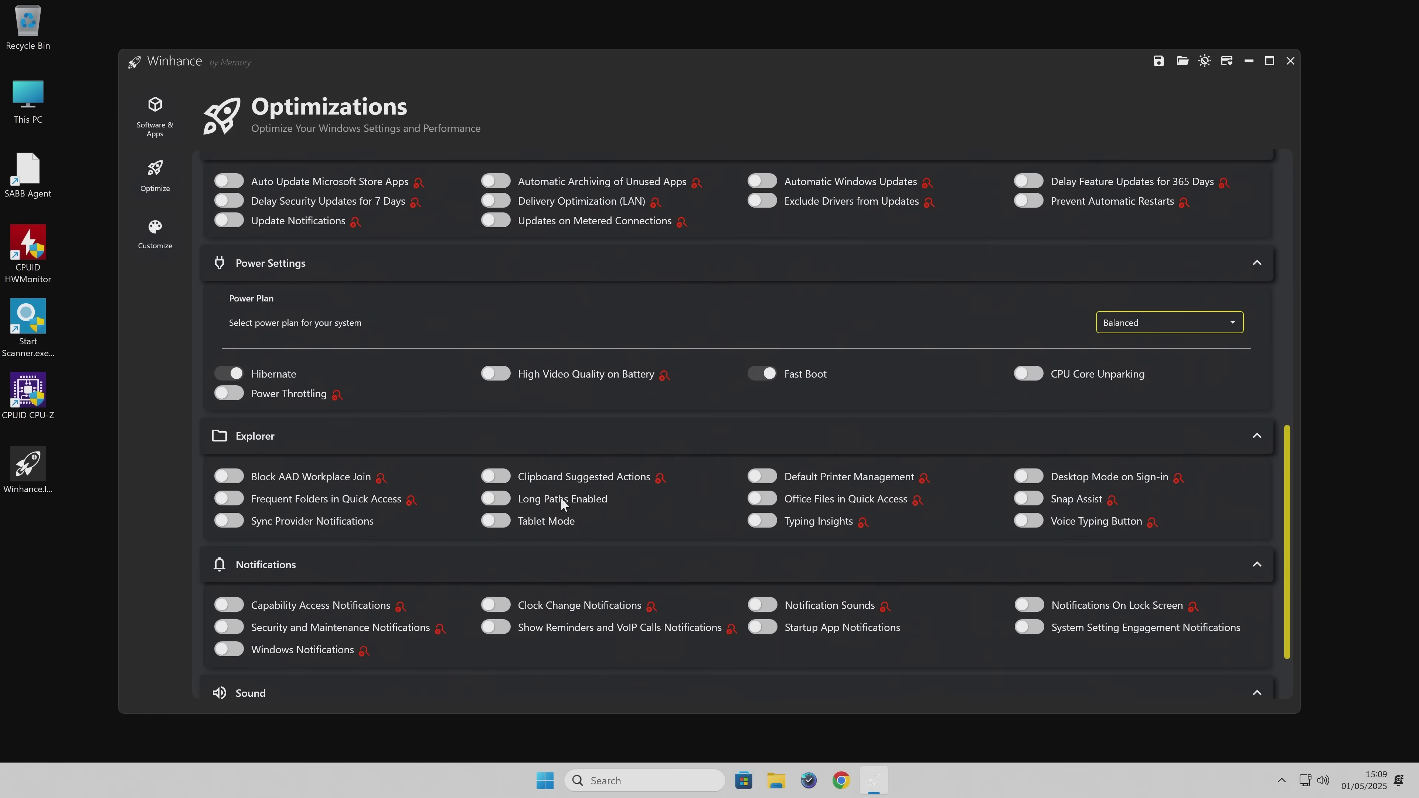
scroll(561, 498, down, 2)
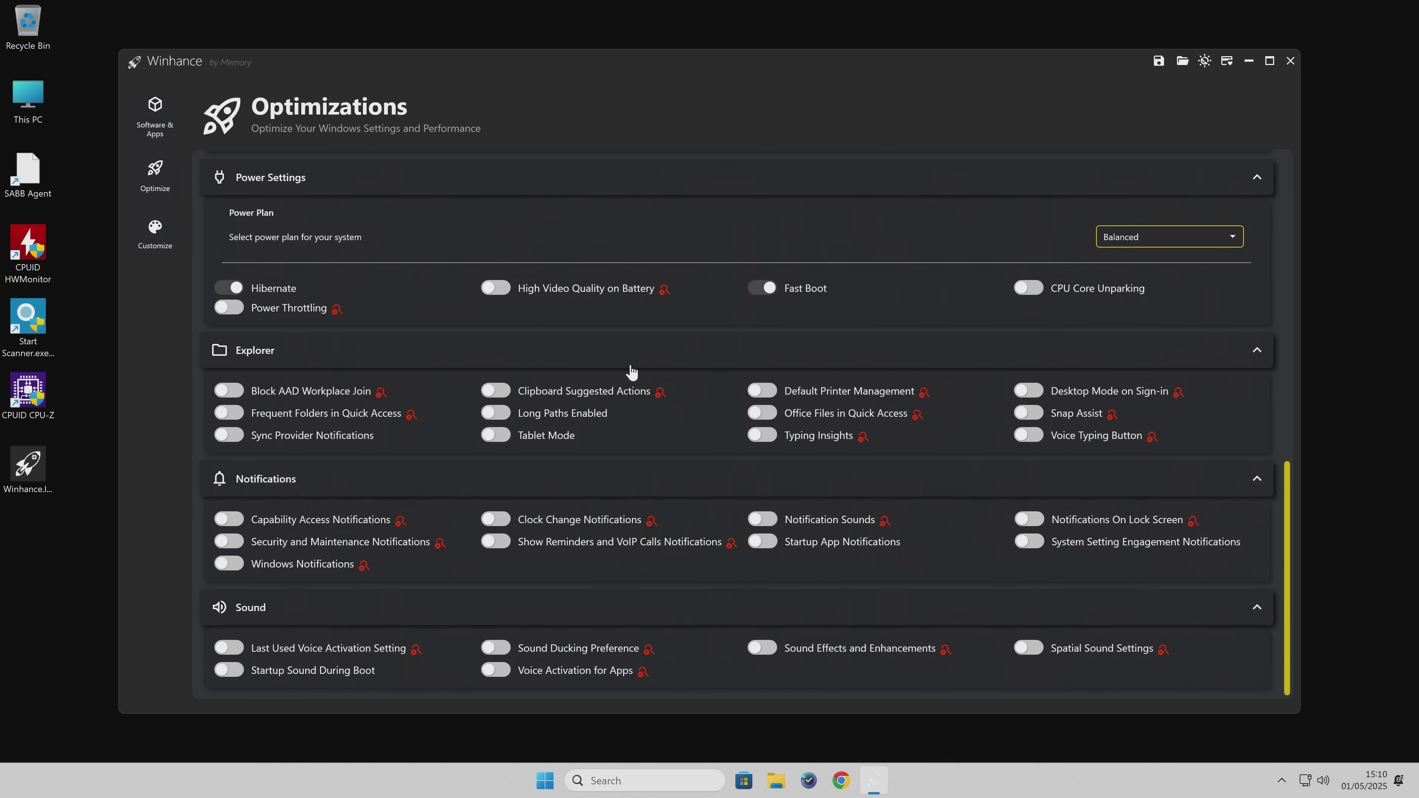
click(151, 233)
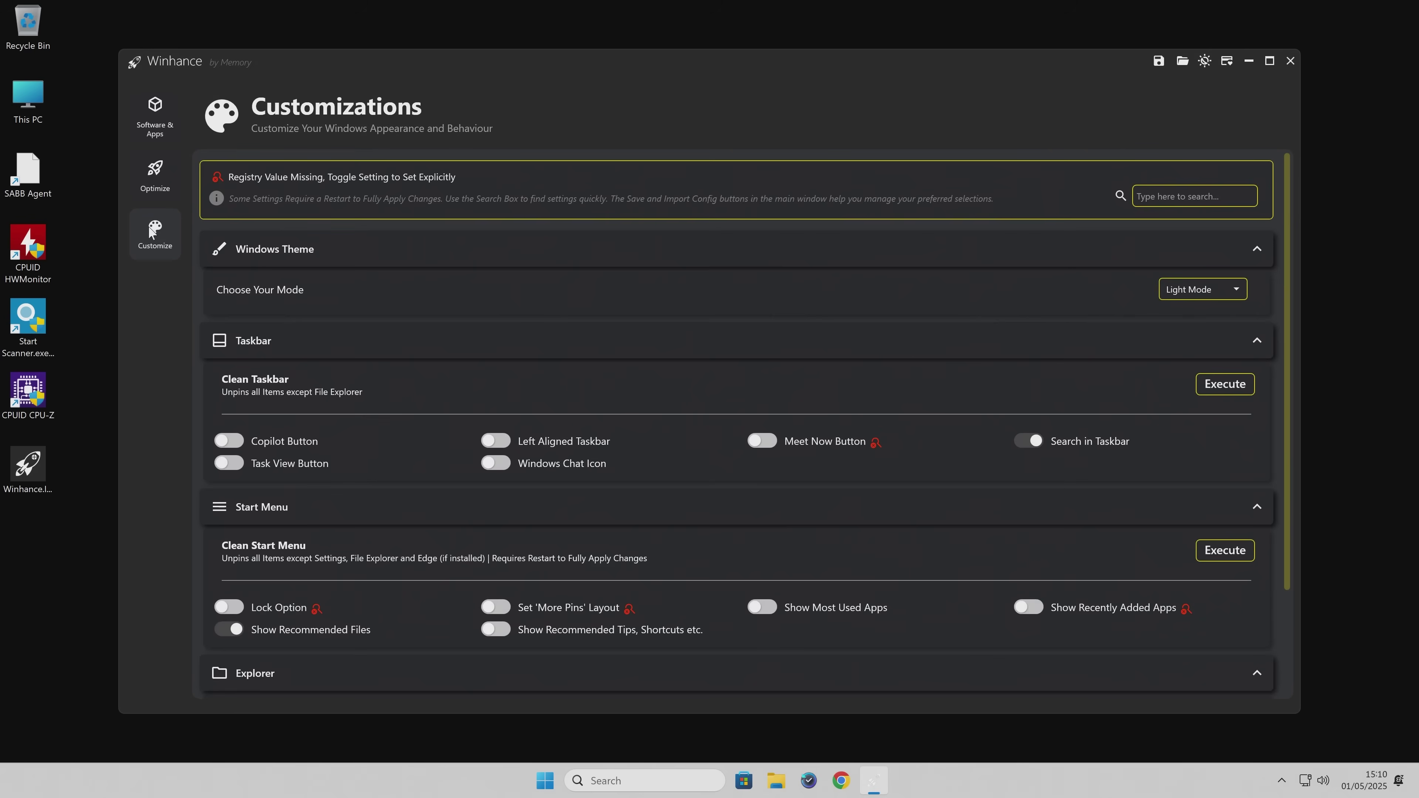
Step: Turn on the Copilot button, Left Aligned Taskbar and Windows Chat icon, testing the first two off and on
click(234, 445)
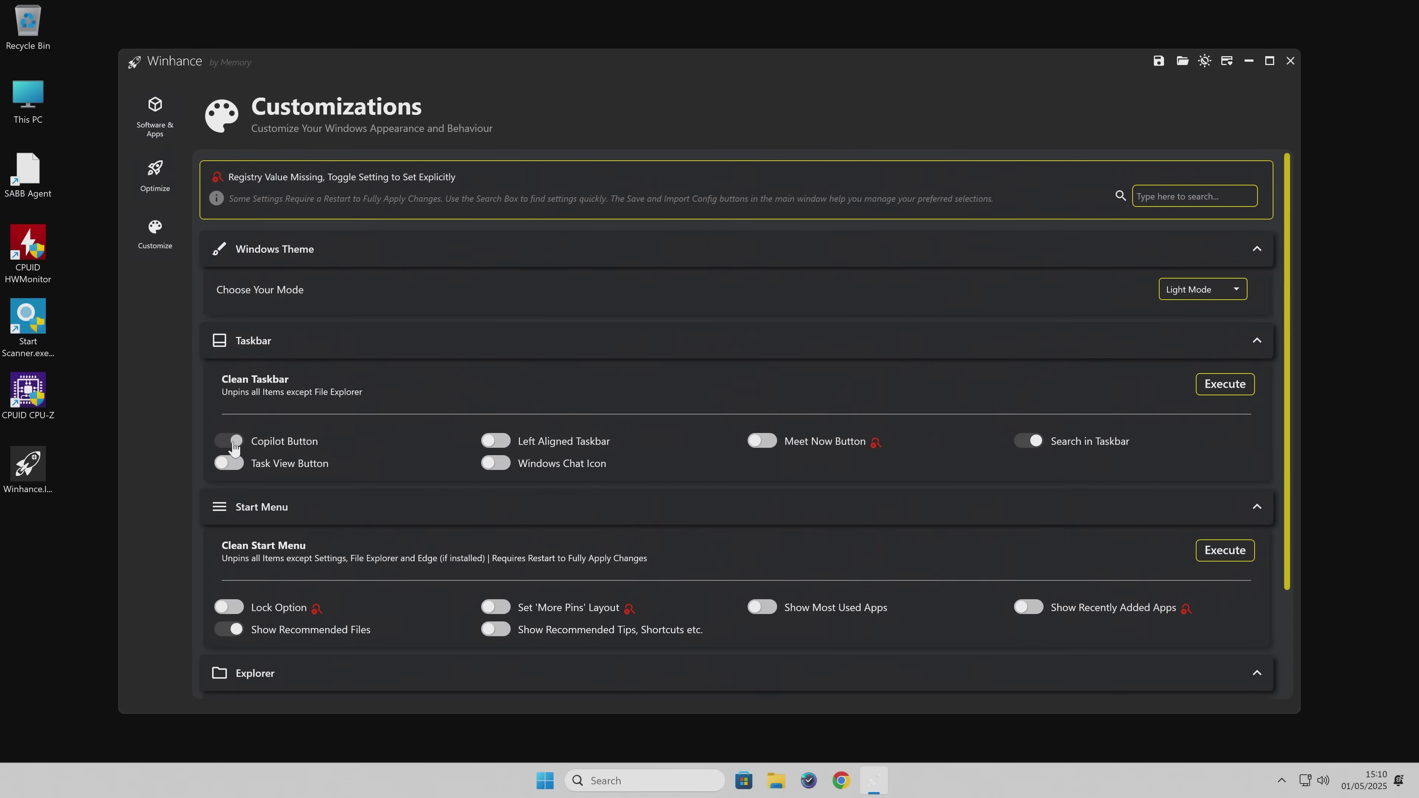
click(496, 444)
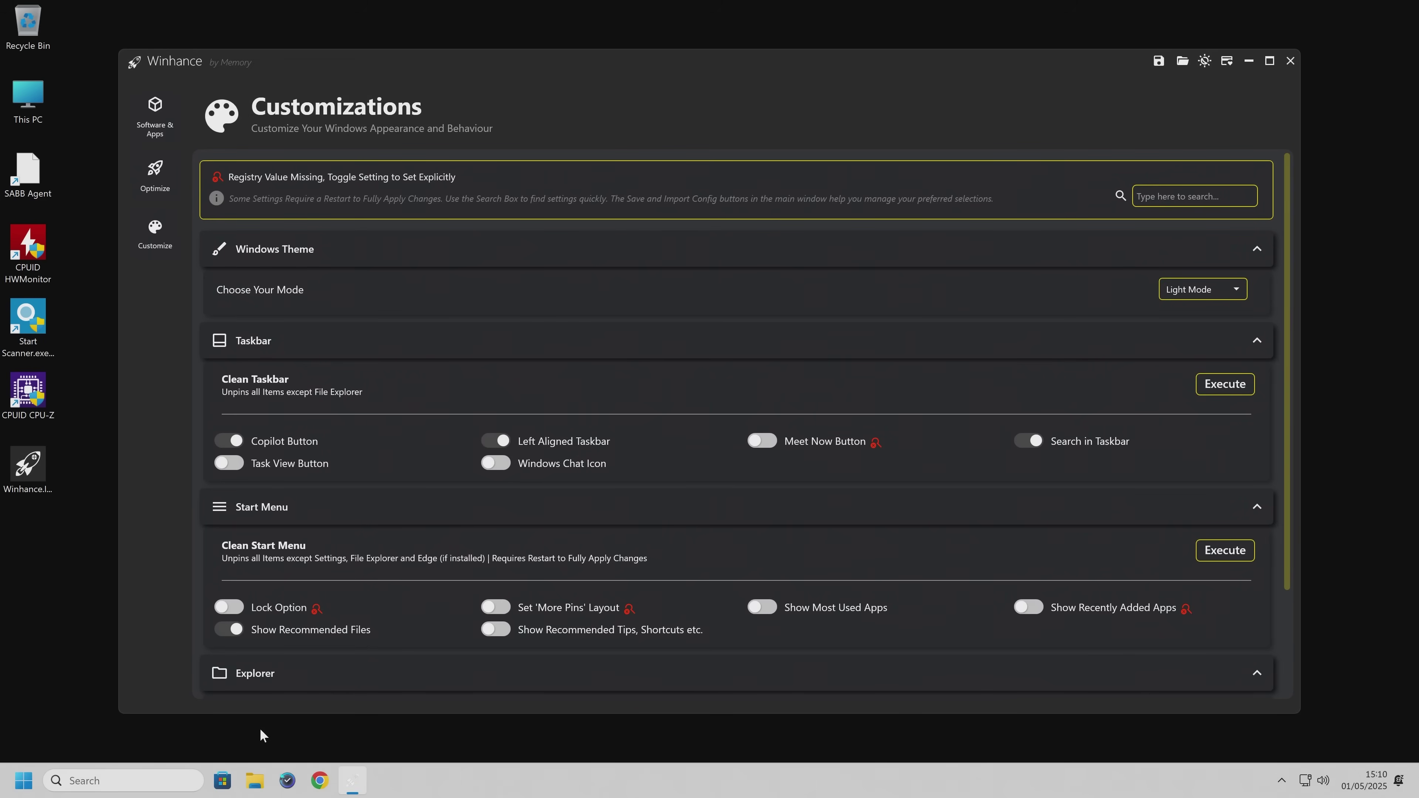
mouse_move(505, 451)
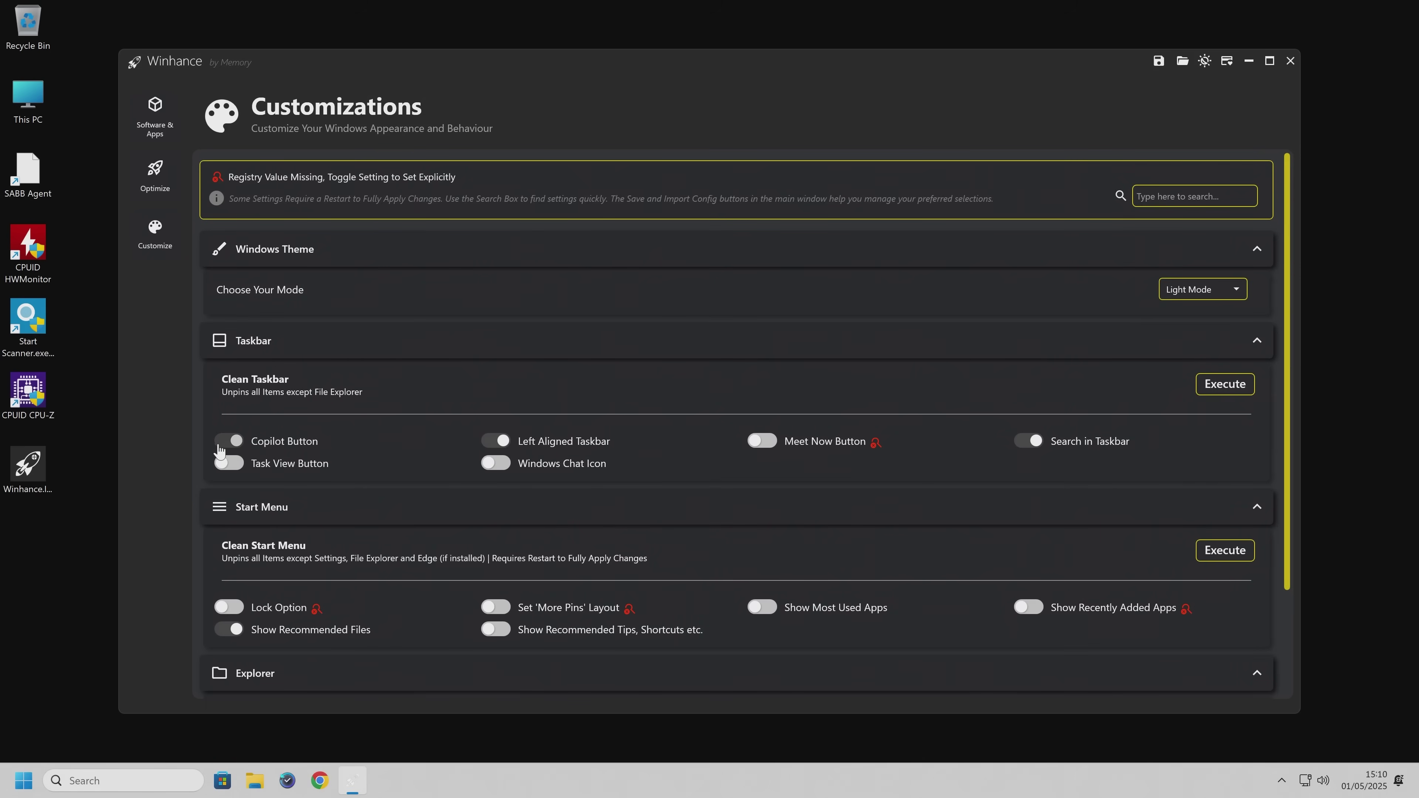
mouse_move(249, 451)
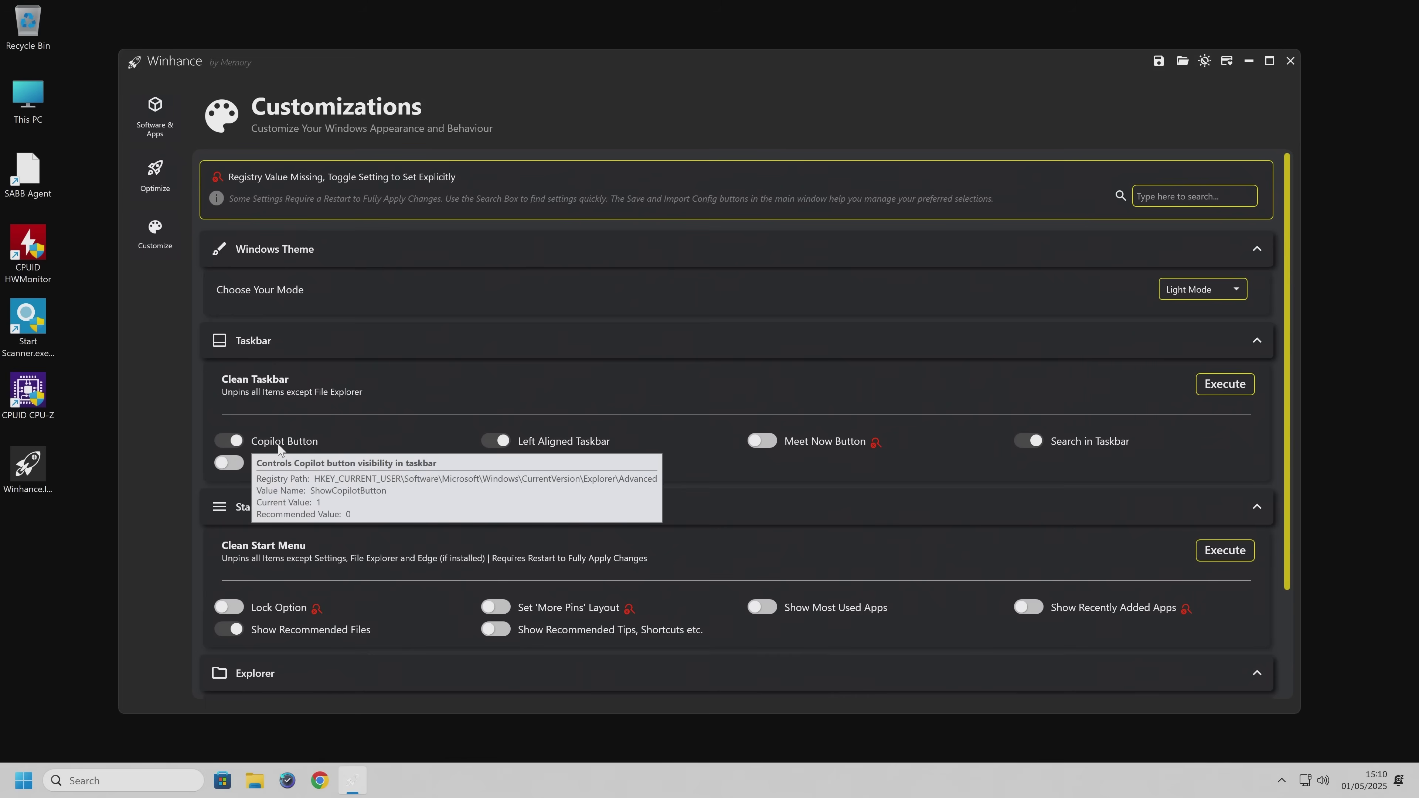
click(234, 443)
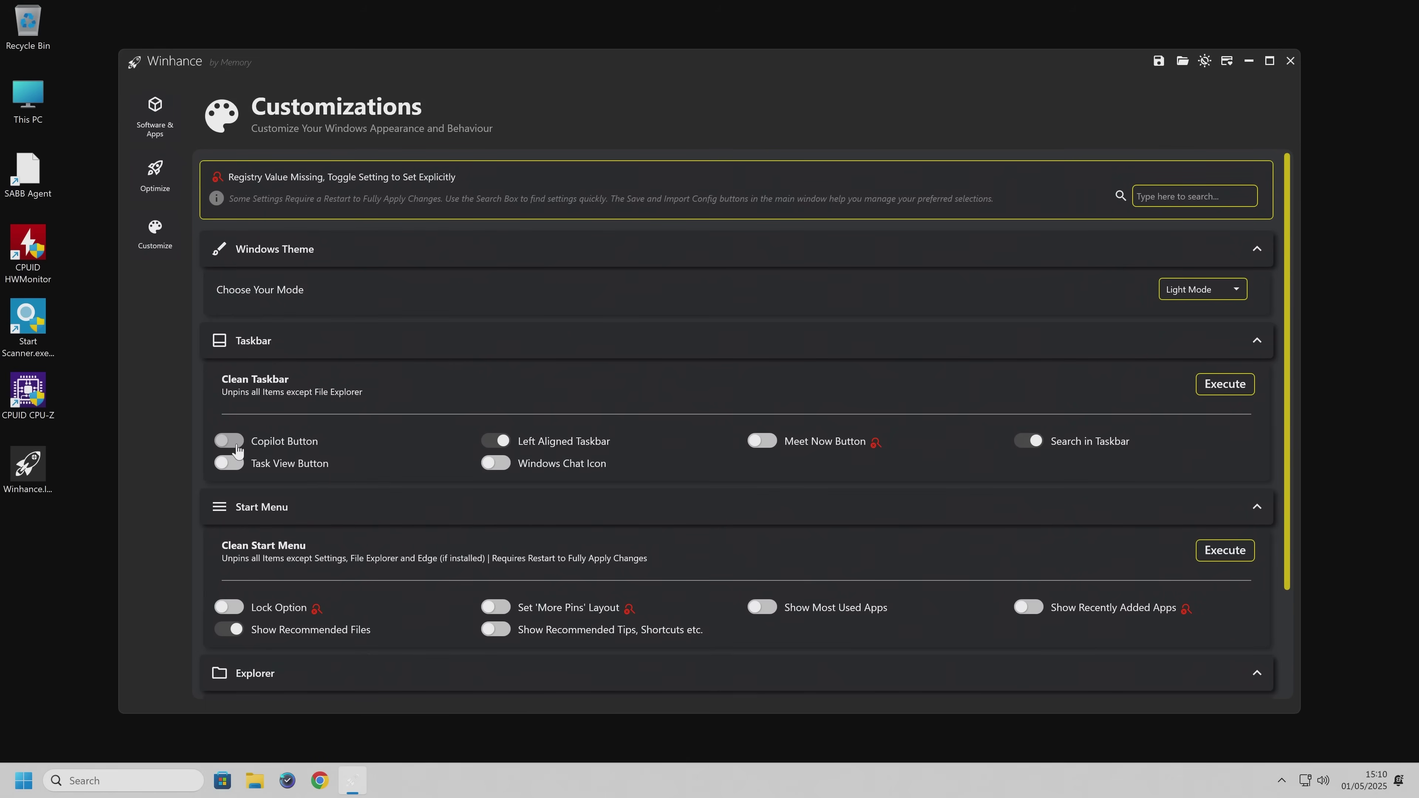
click(503, 442)
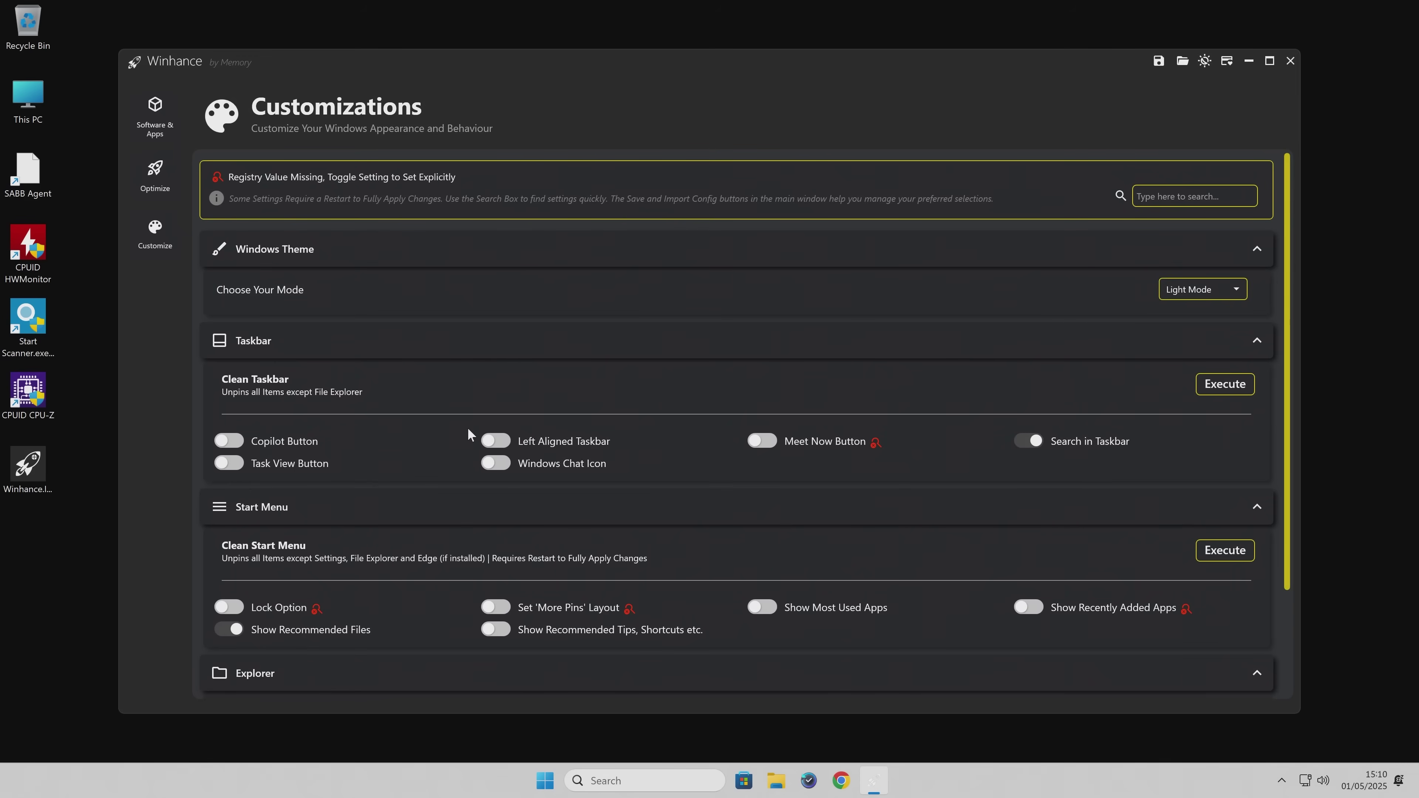
click(496, 444)
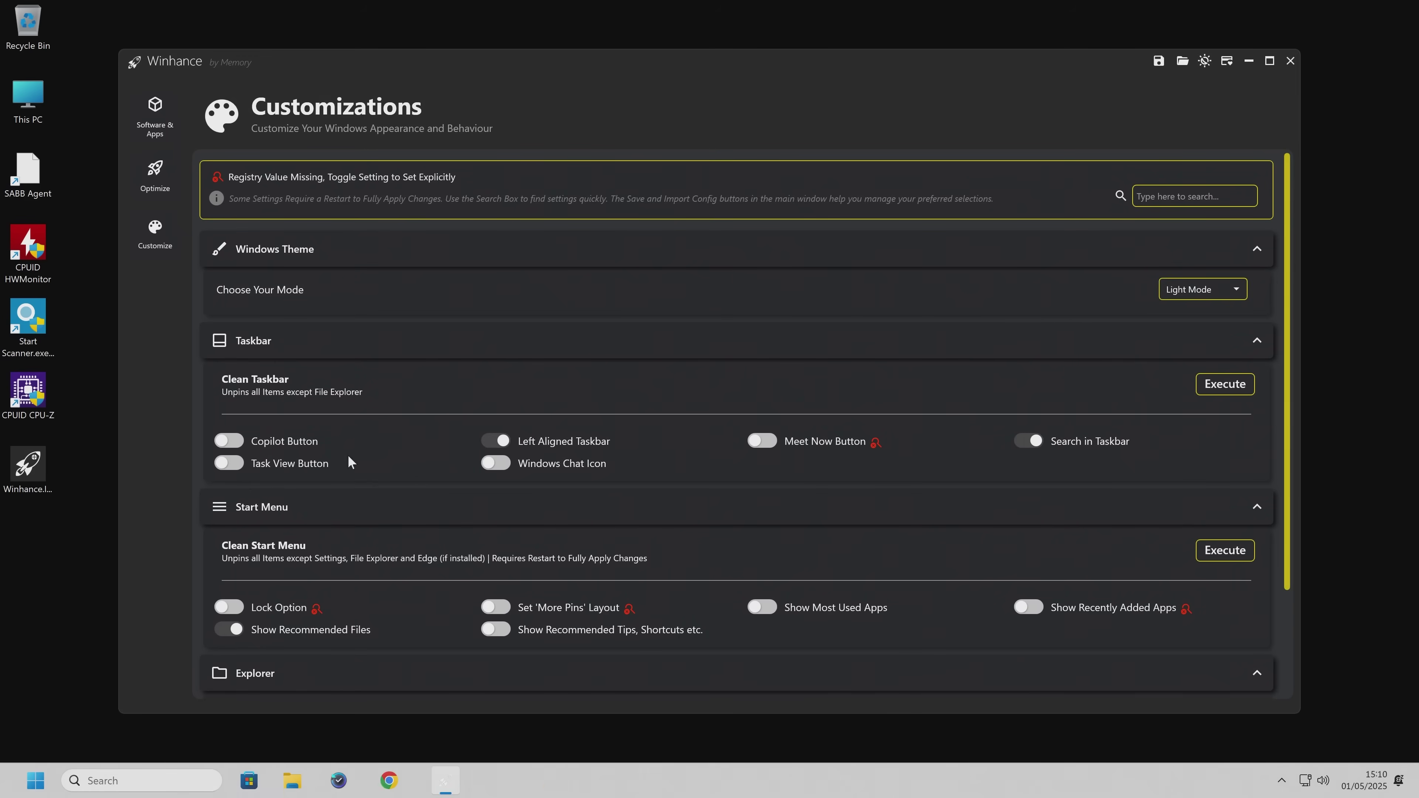
click(229, 443)
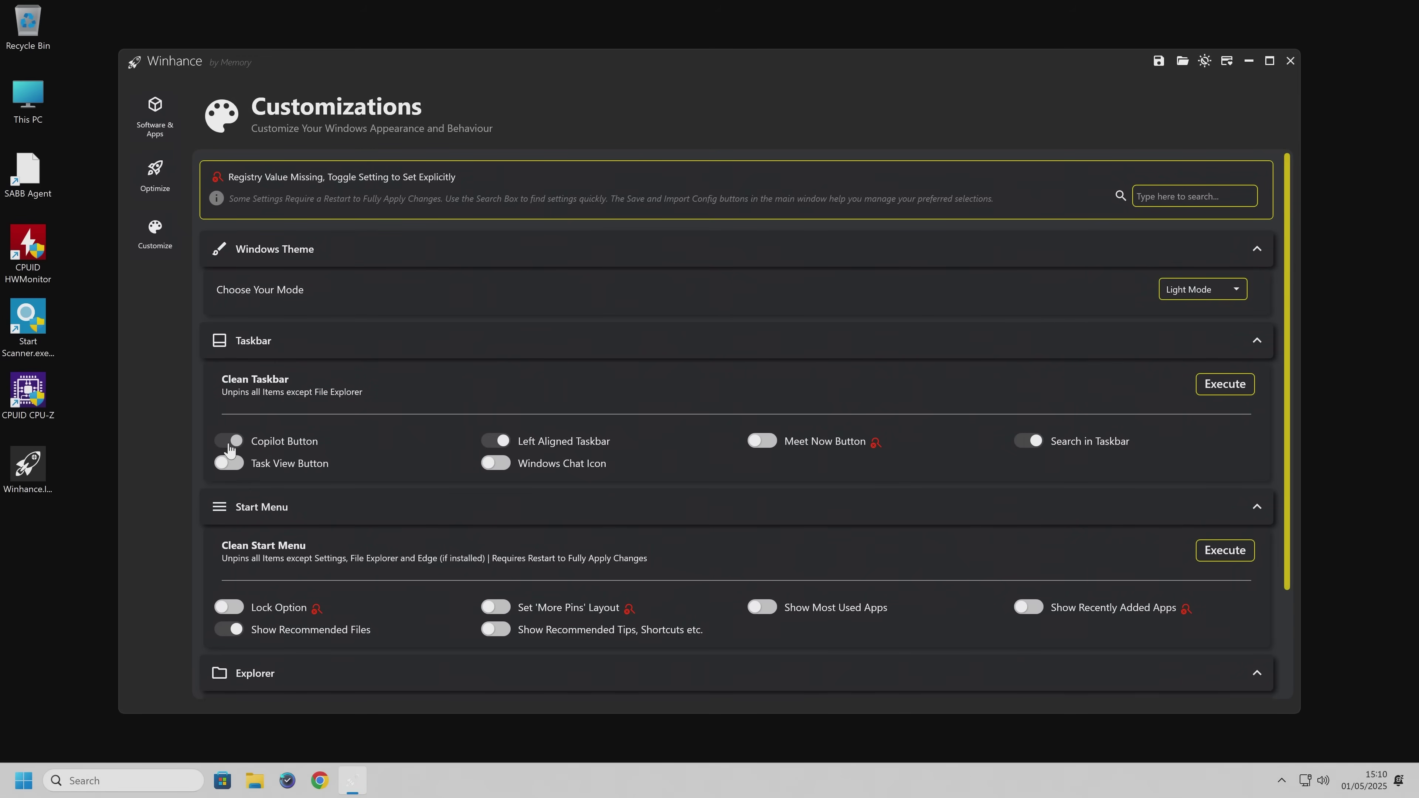
click(485, 469)
Step: Test the Meet Now, taskbar search and Task View toggles, leaving search on and Task View off
click(760, 447)
click(1034, 447)
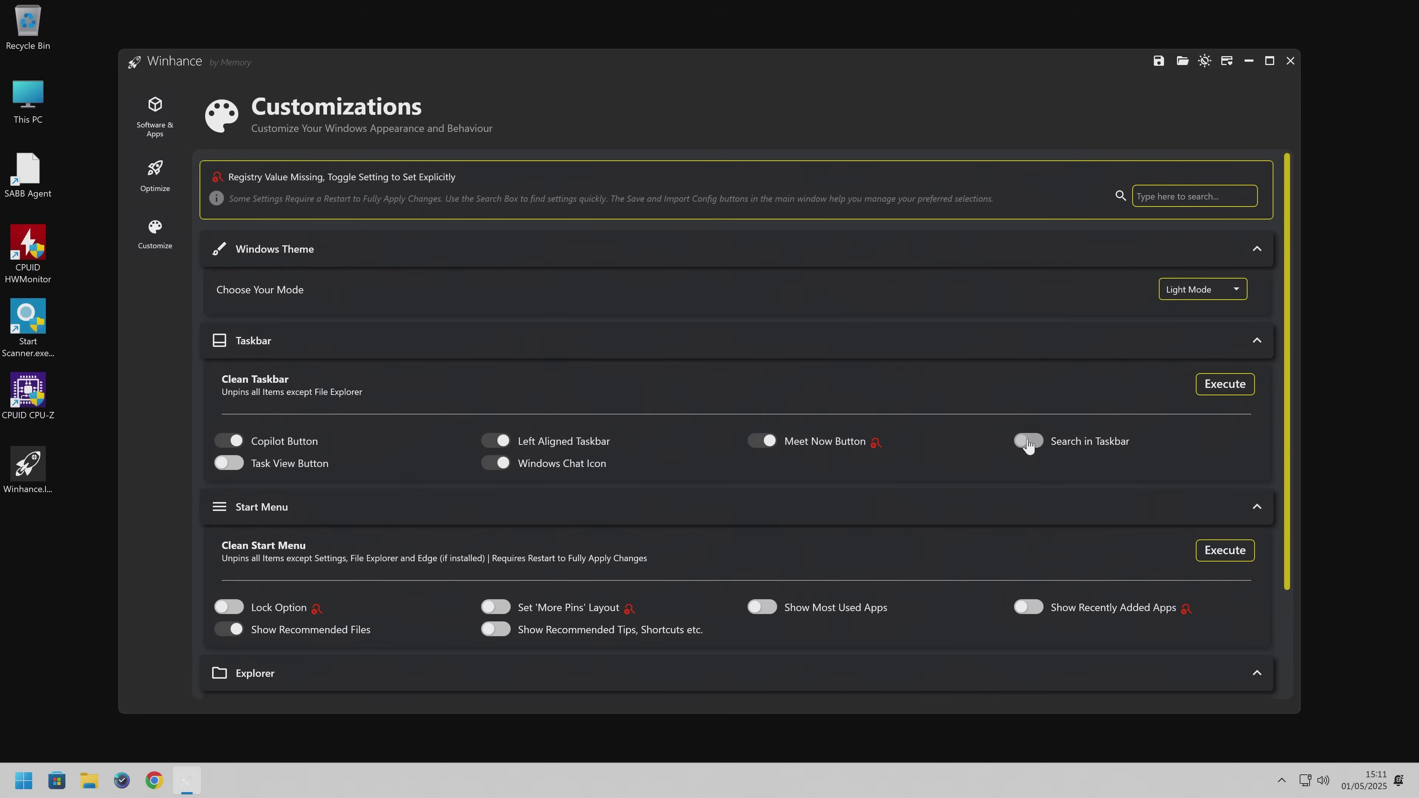
click(1028, 442)
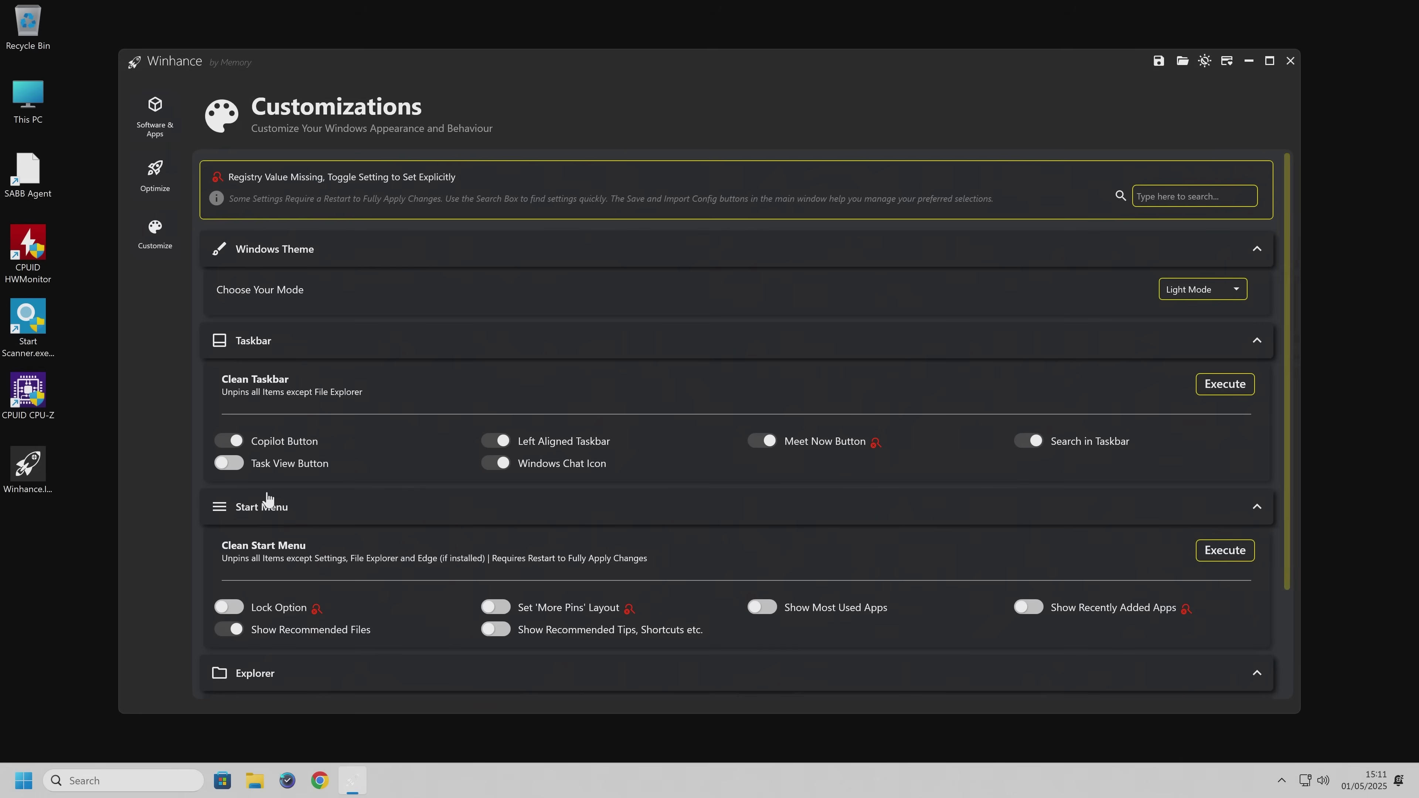
click(230, 463)
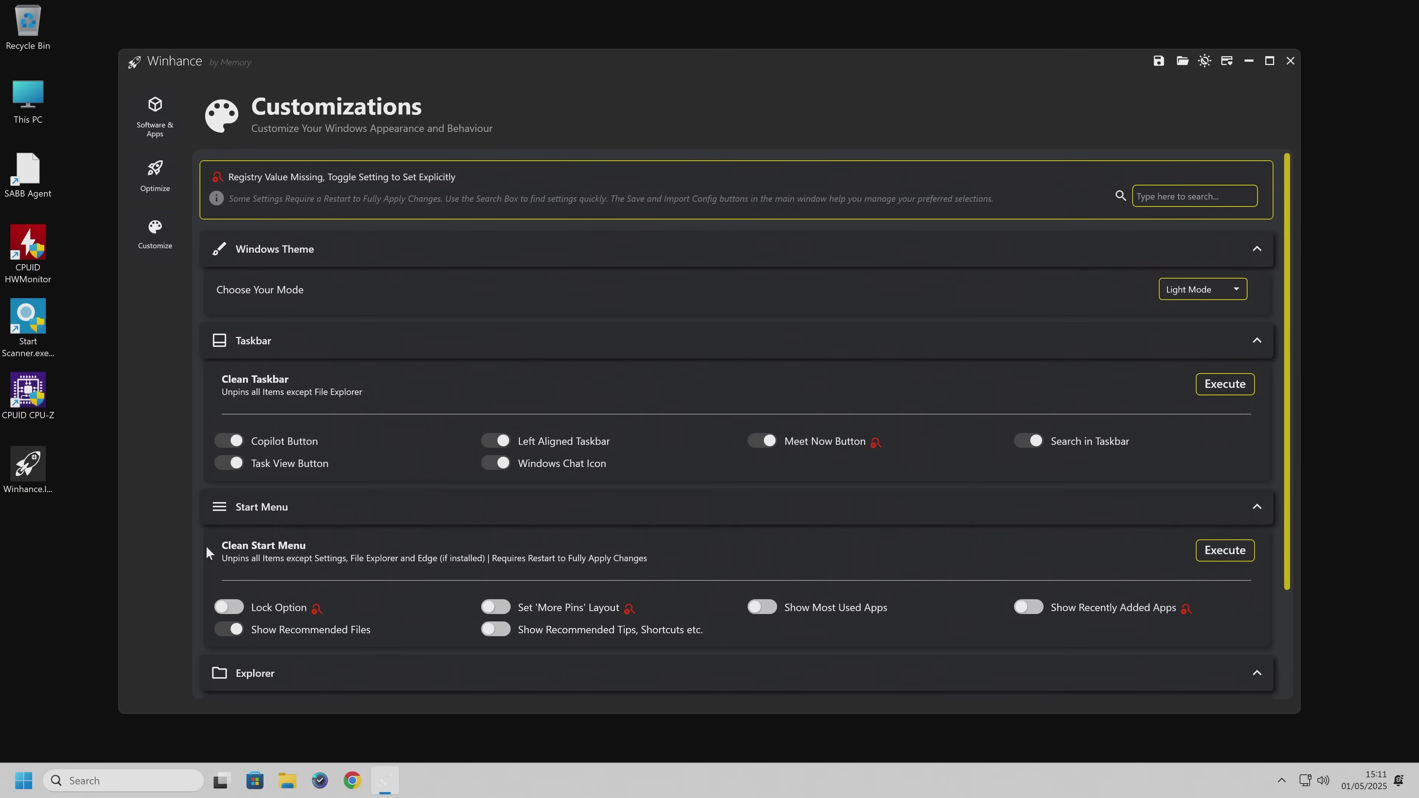
click(233, 464)
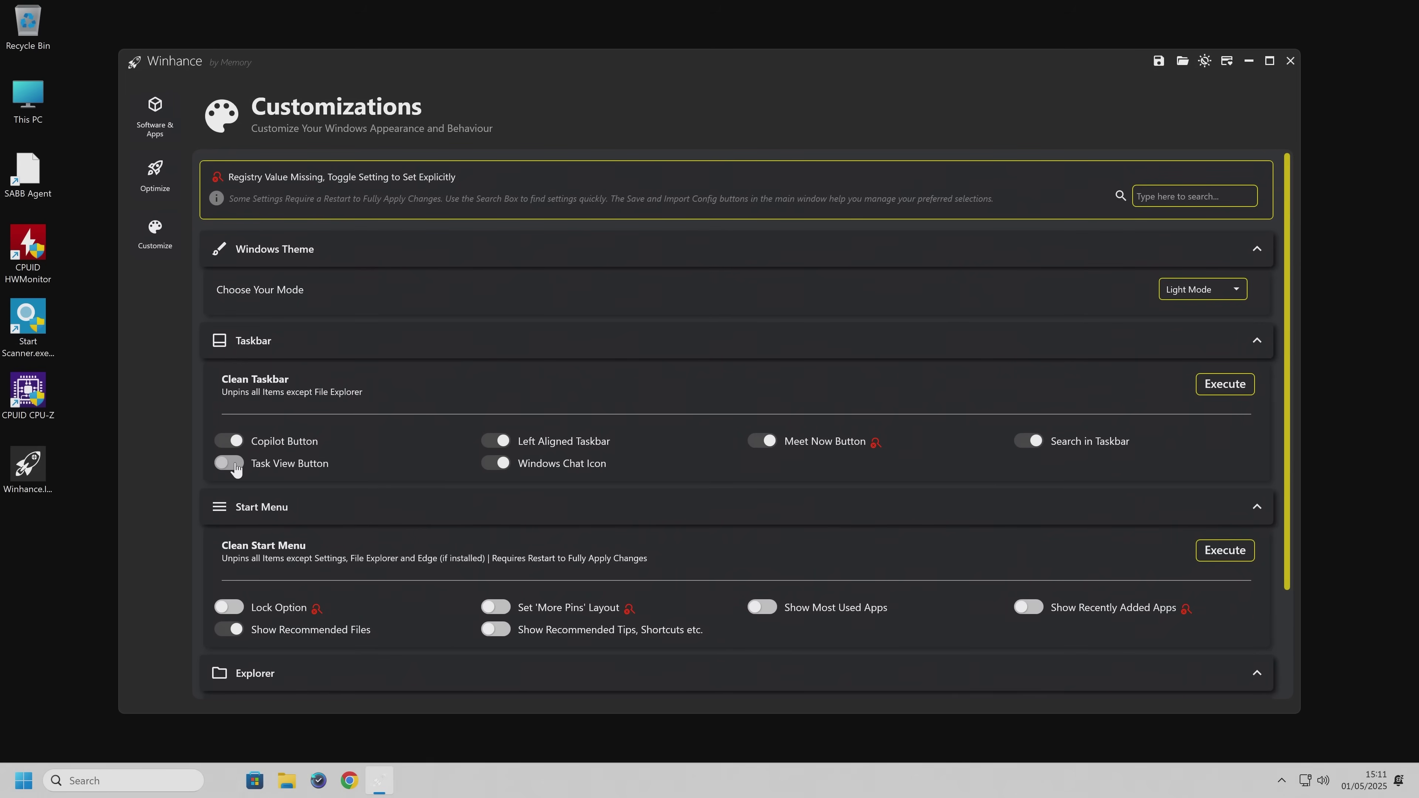
Step: Turn off Windows Chat, Left Aligned Taskbar, Copilot and Meet Now, keeping Search in Taskbar on
click(504, 464)
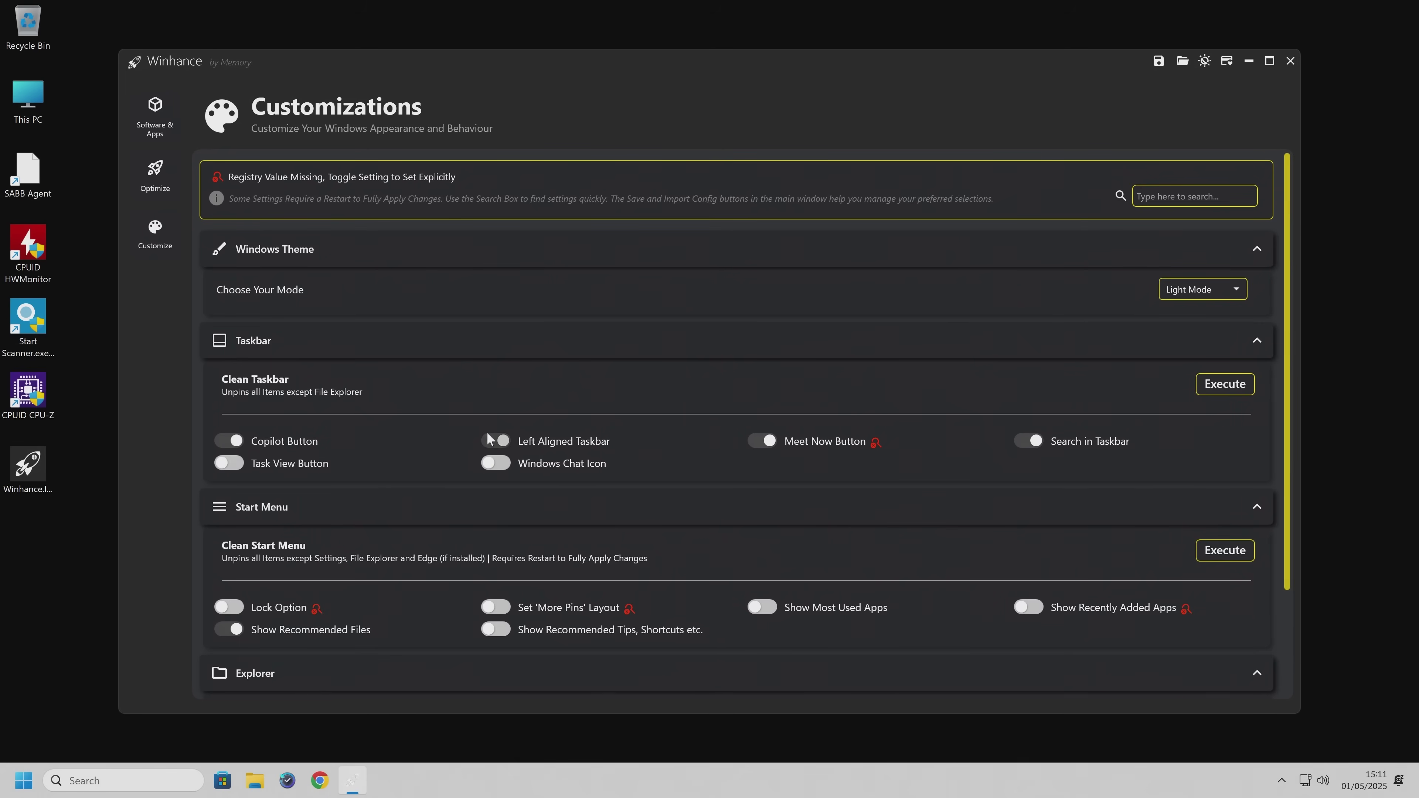
click(496, 442)
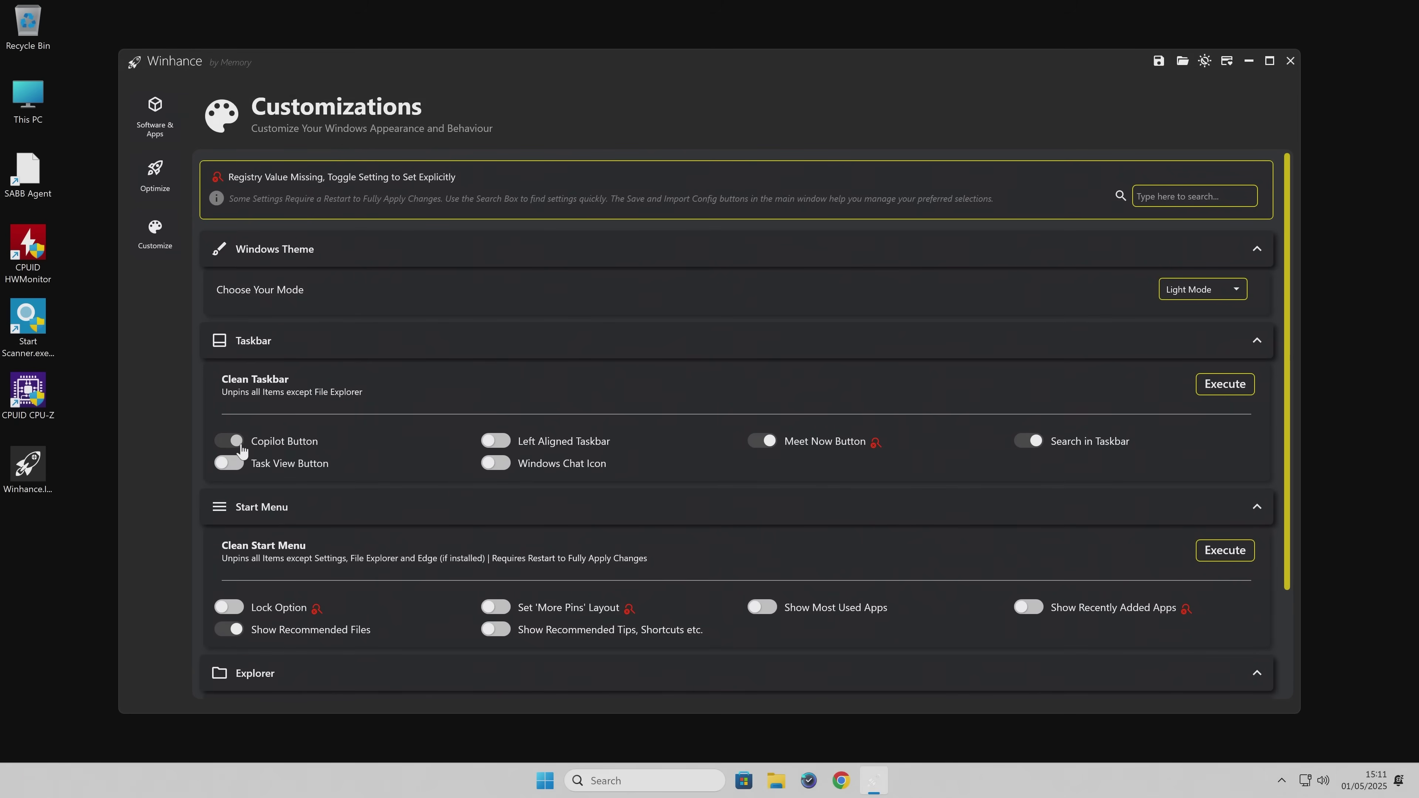
mouse_move(241, 450)
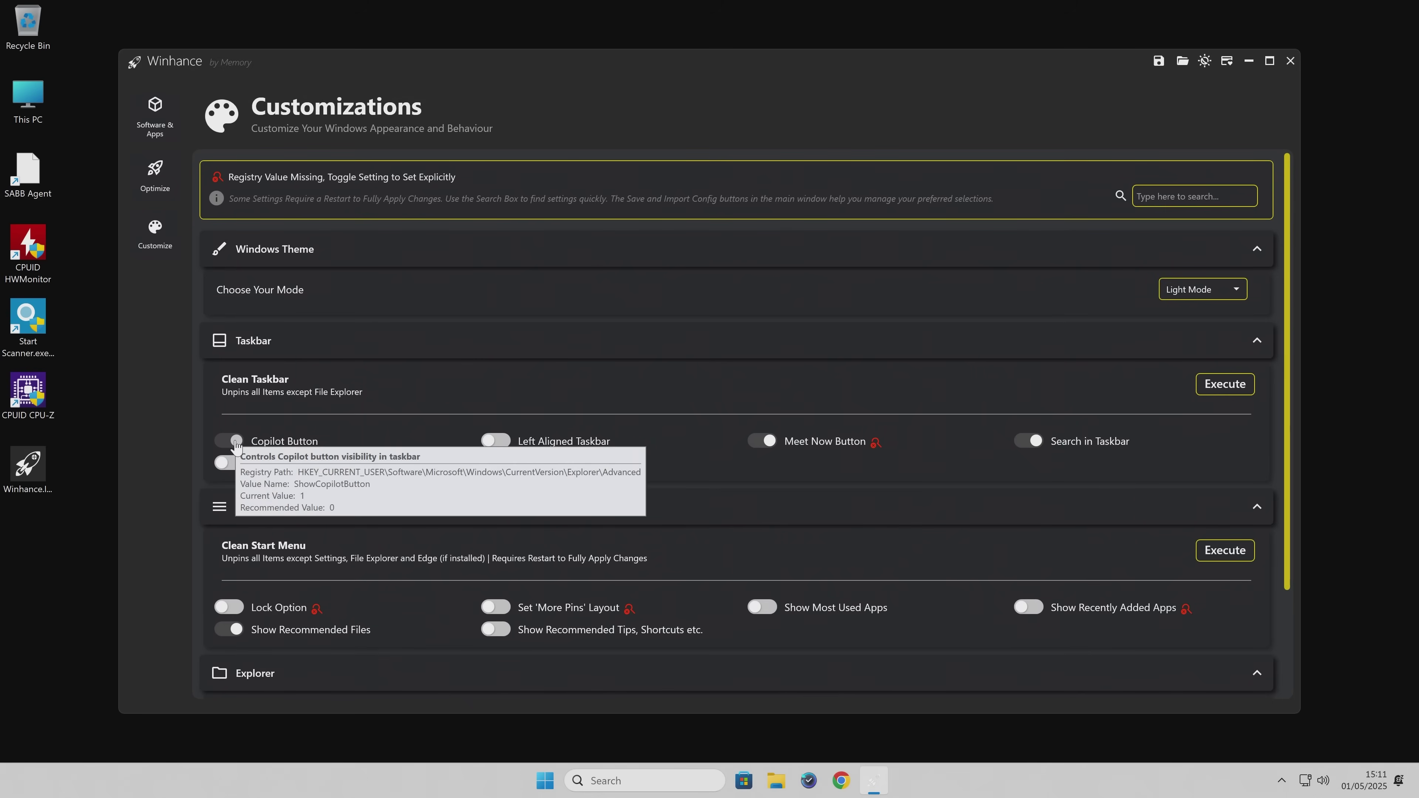
click(236, 442)
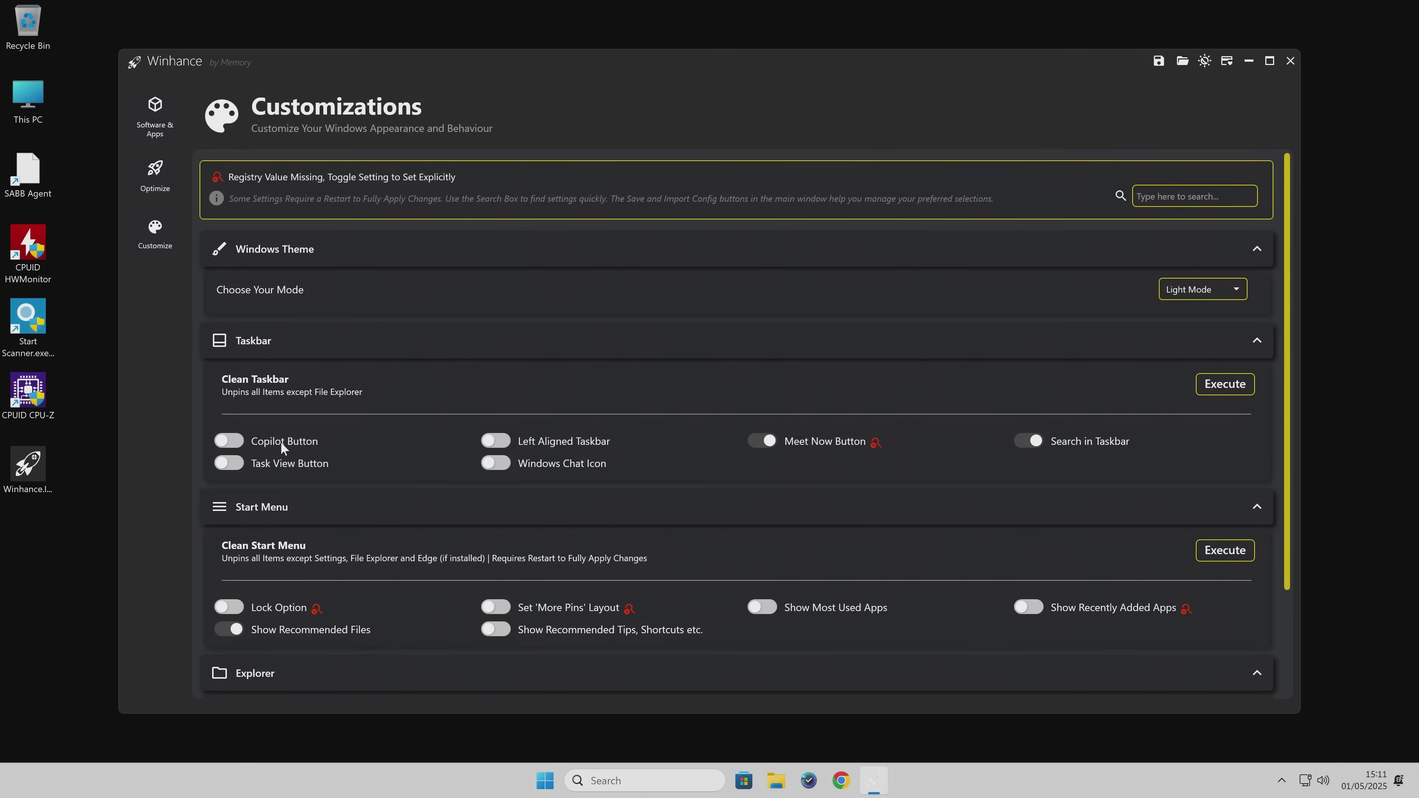
click(759, 441)
click(1024, 444)
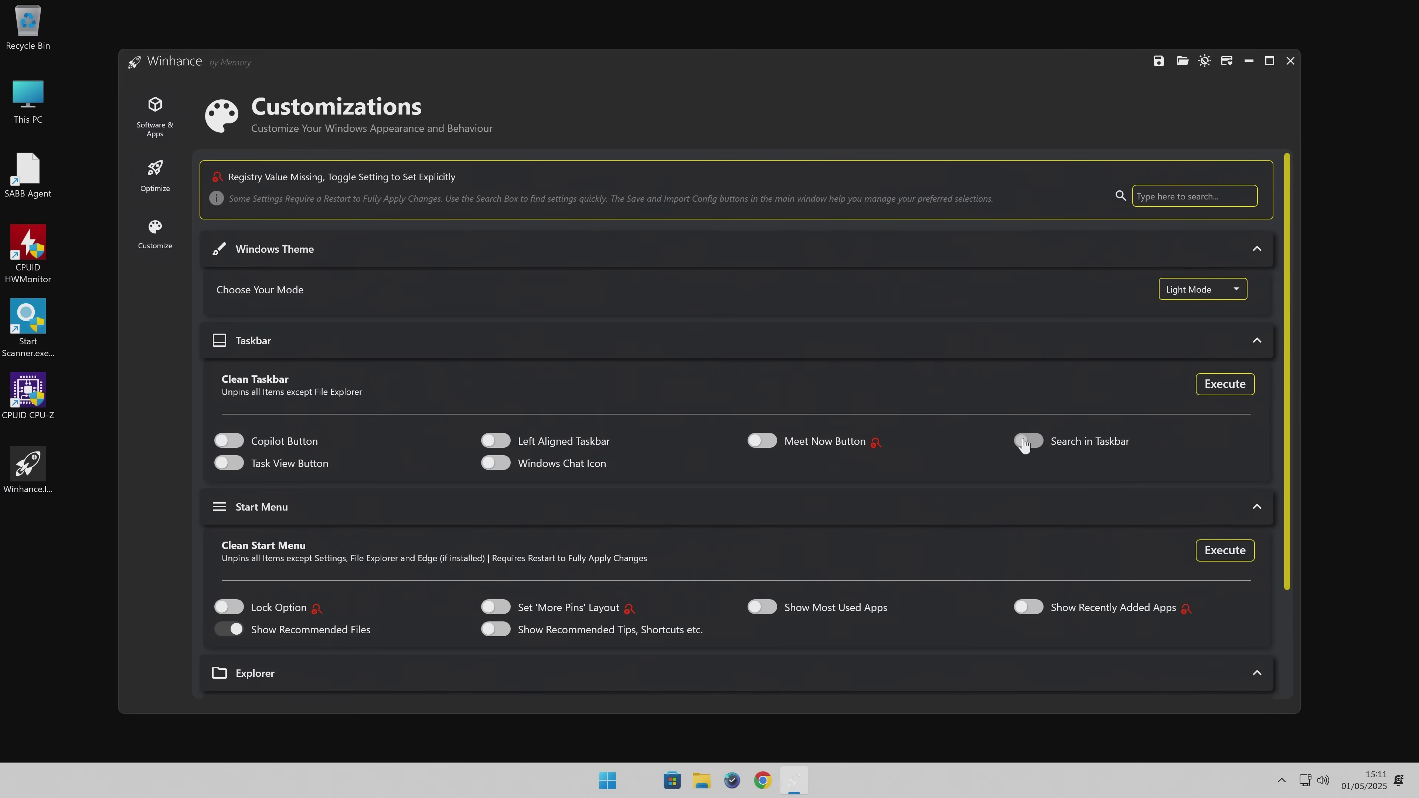
click(1024, 445)
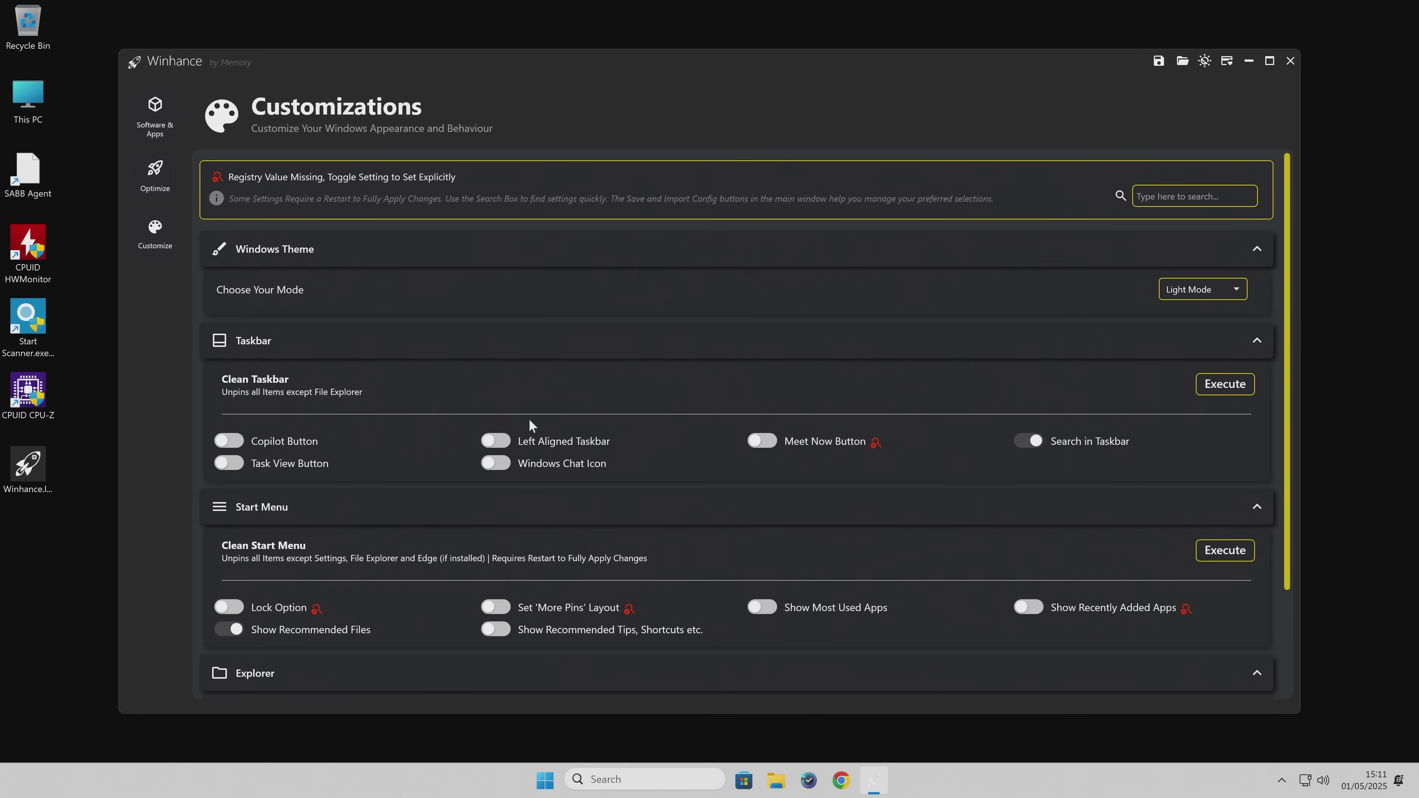
scroll(470, 525, down, 3)
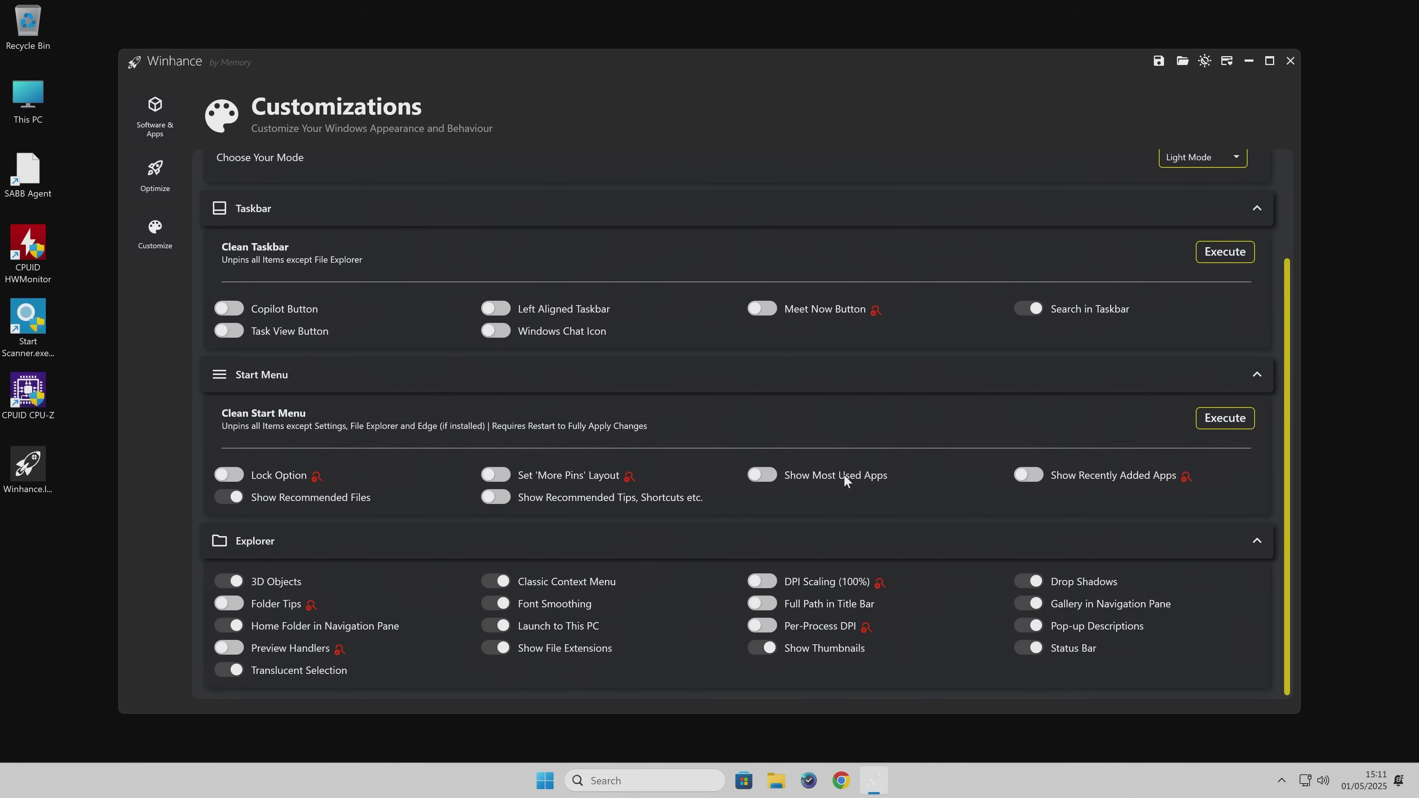
Step: Turn off Show Recommended Files under Start Menu, leaving every Start Menu toggle off
mouse_move(753, 479)
mouse_move(568, 495)
mouse_move(274, 493)
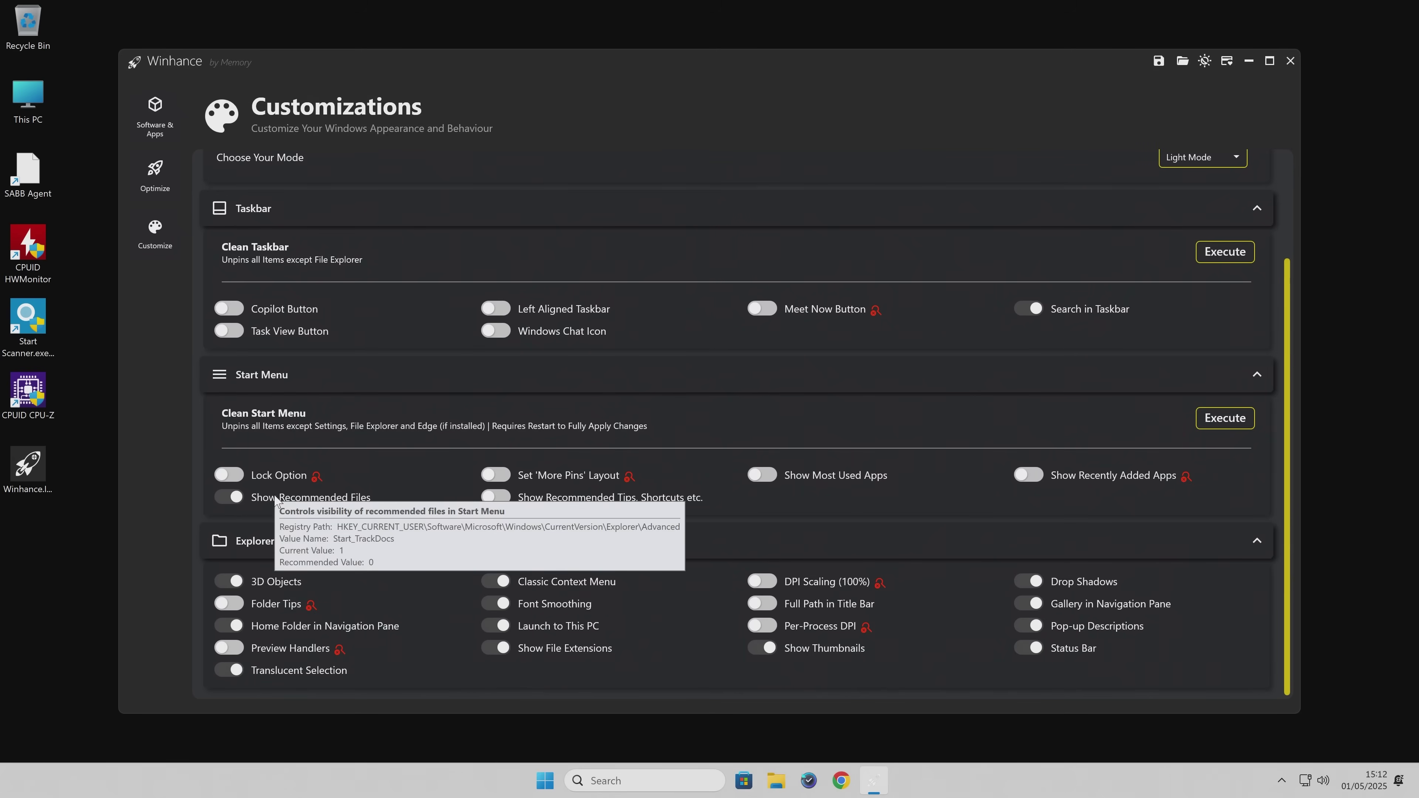
click(234, 497)
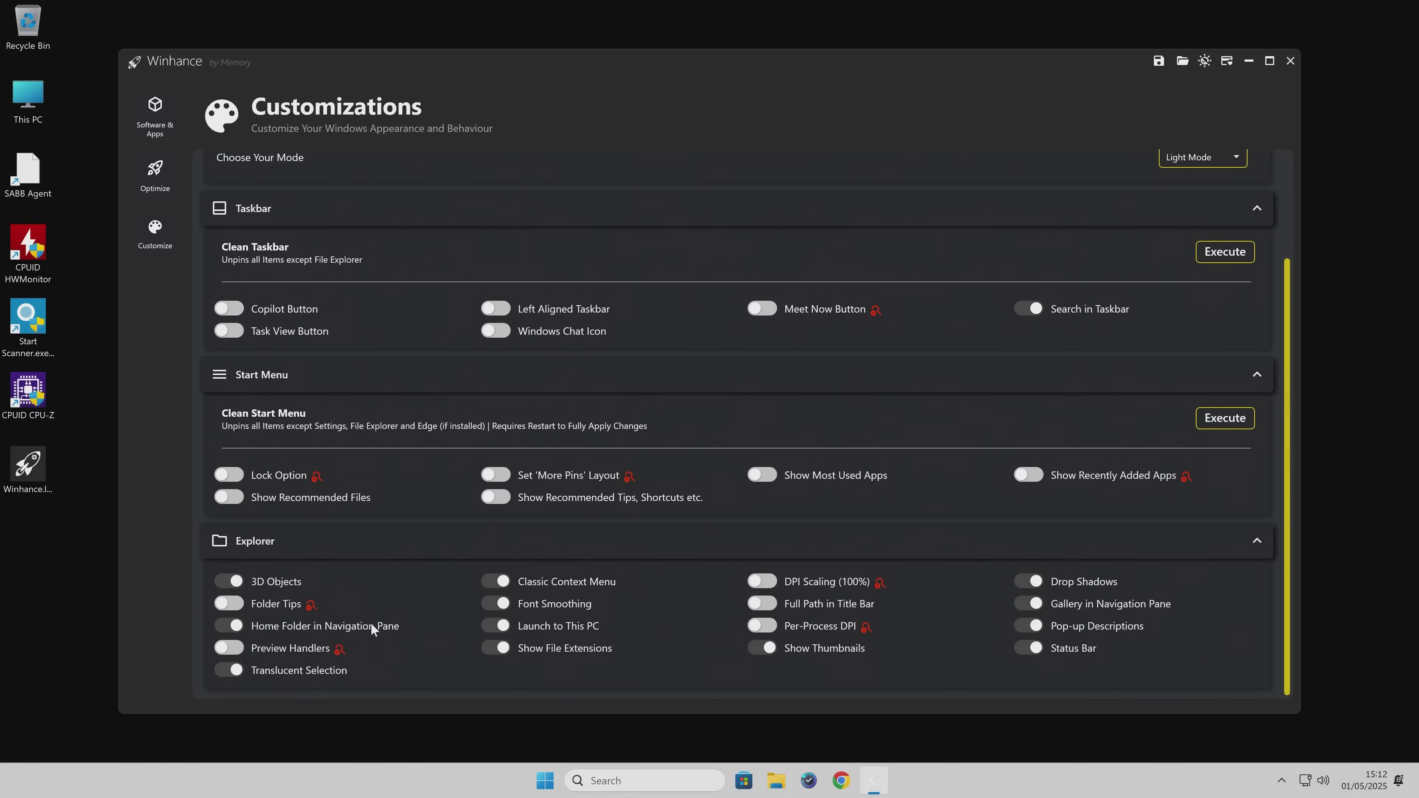
scroll(404, 626, up, 3)
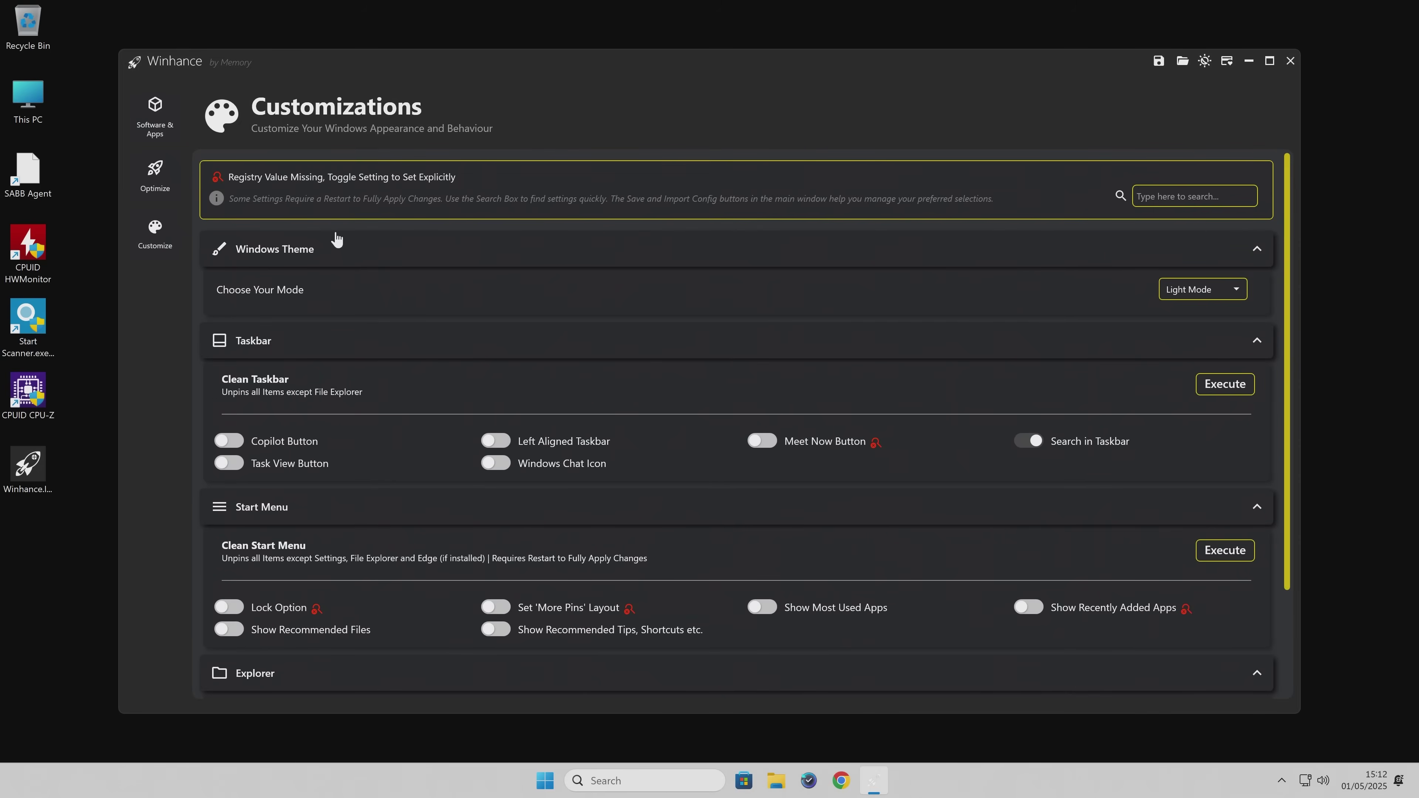
Step: Return to the Software & Apps page and its Windows Apps & Features list
click(152, 116)
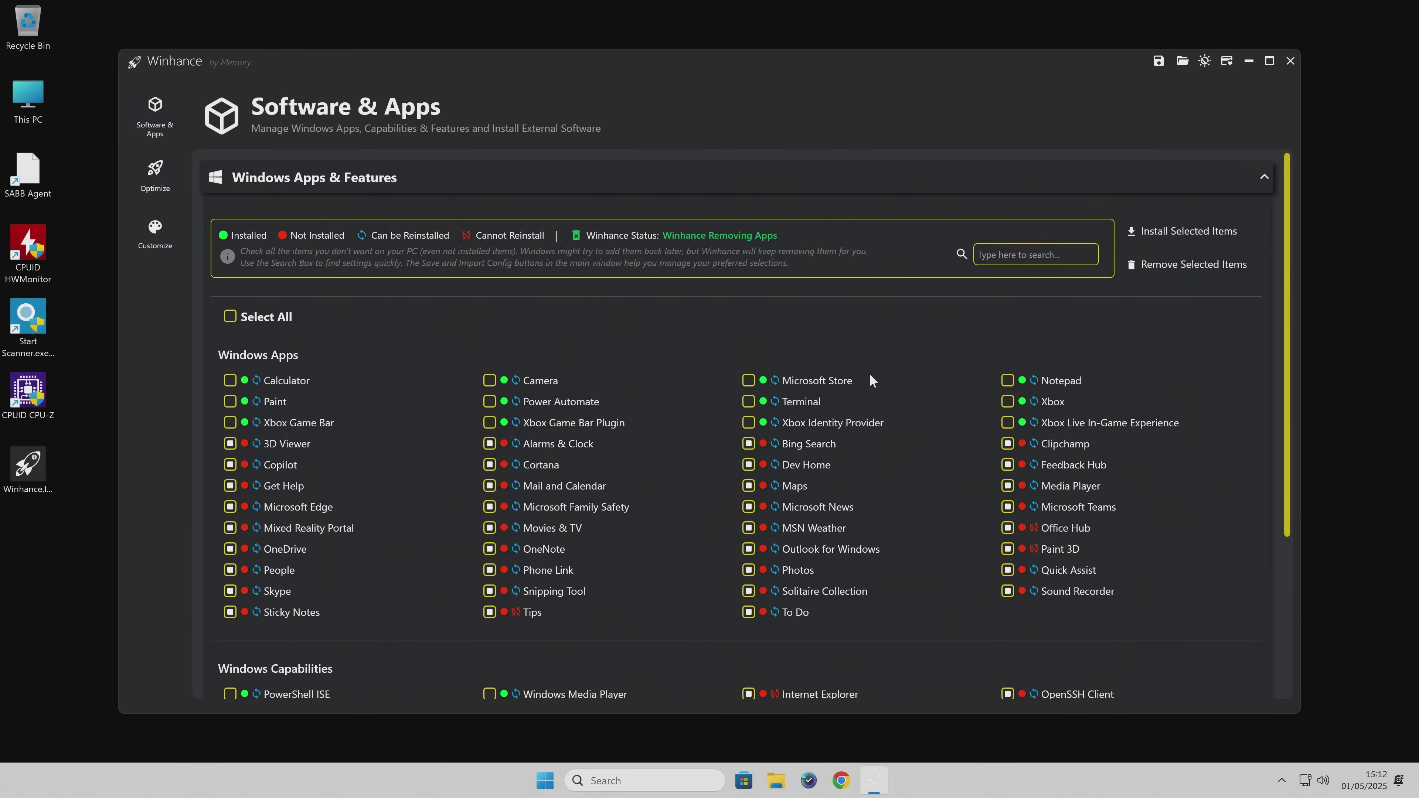